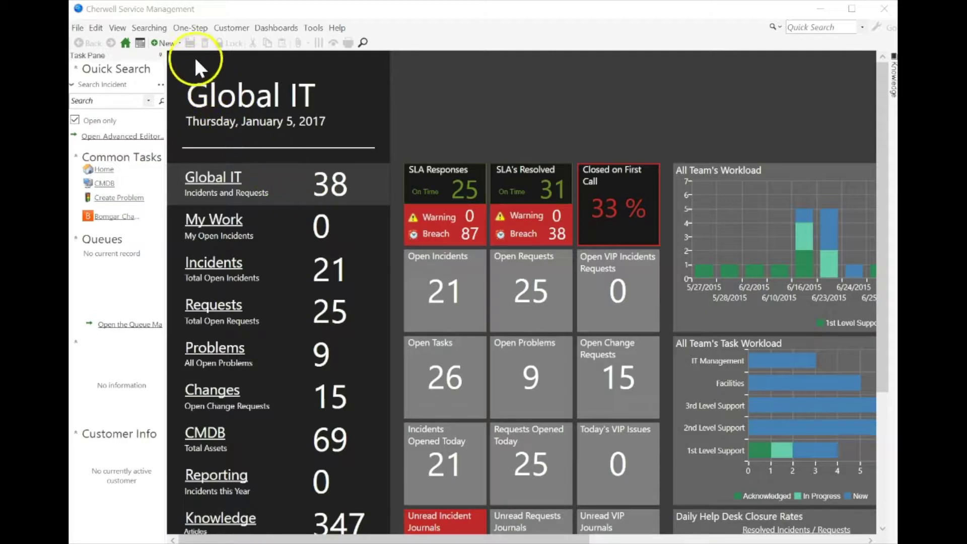
Create a new incident record.
click(182, 43)
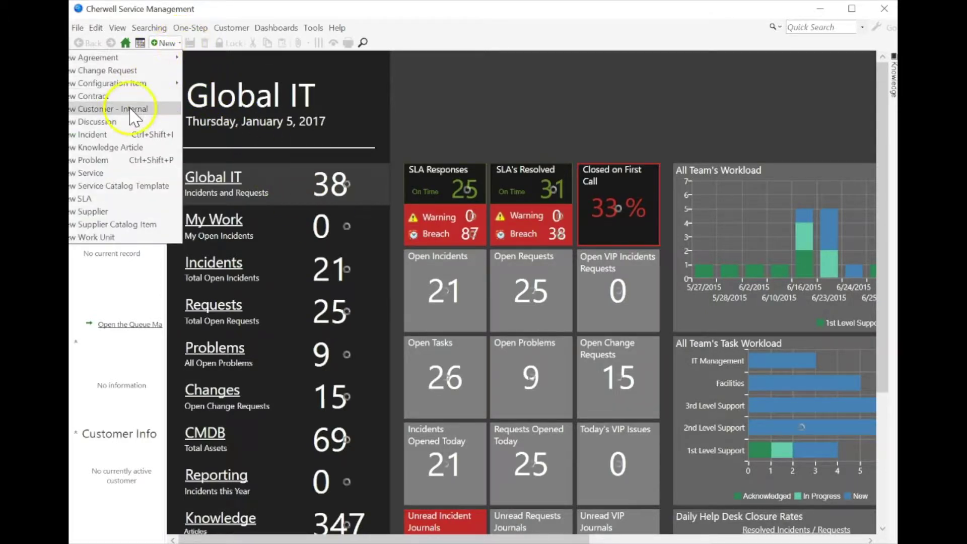
click(118, 133)
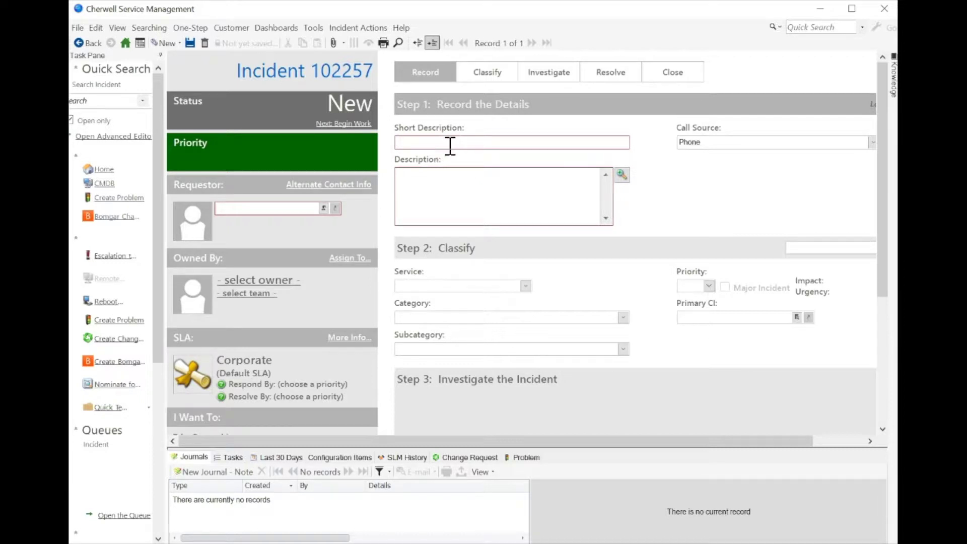
click(413, 190)
click(404, 282)
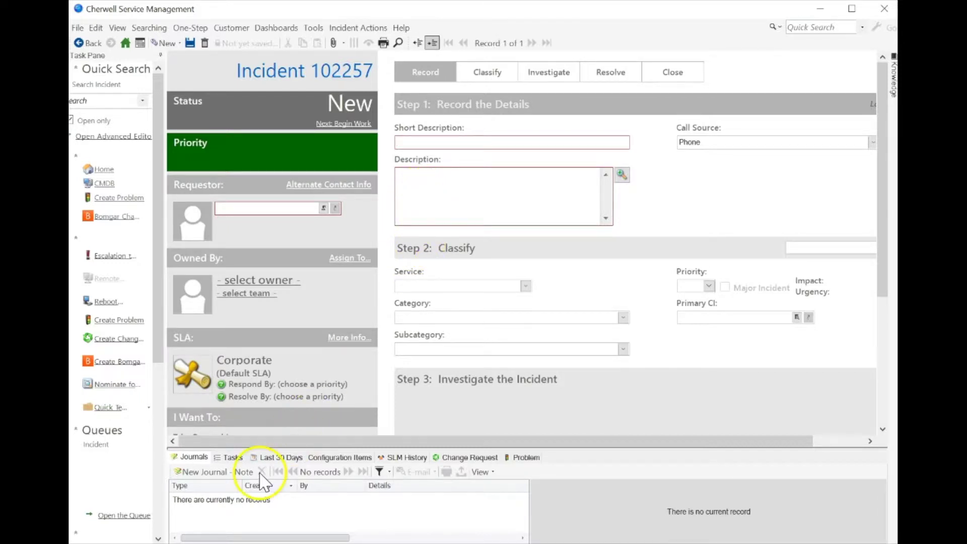
Add three tasks to the incident, titled Task 1, Task 2 and Task 3.
drag(237, 449, 241, 281)
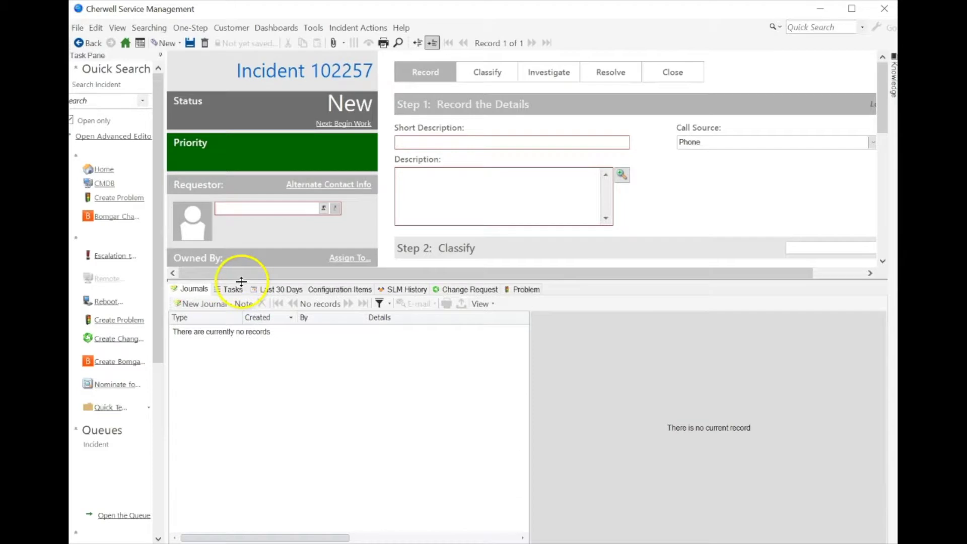
click(234, 289)
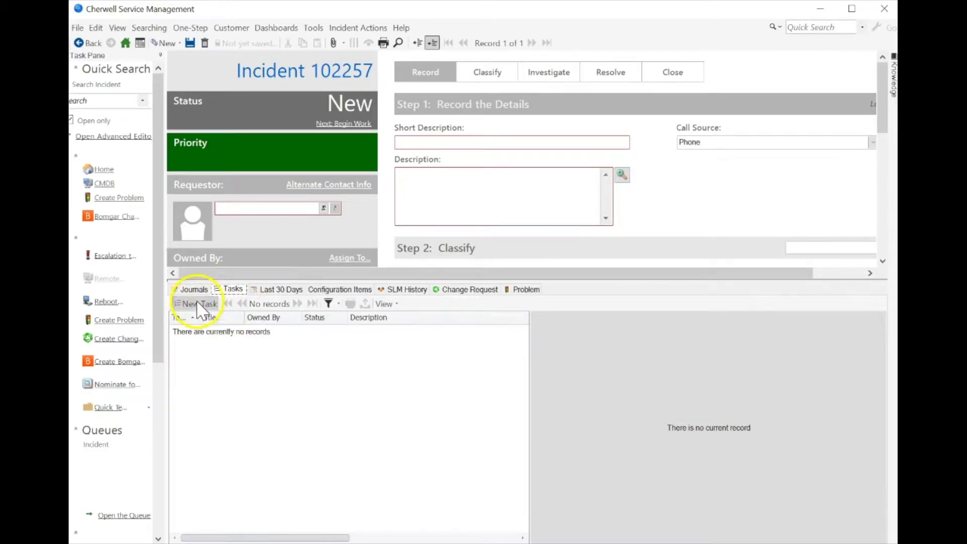
click(198, 305)
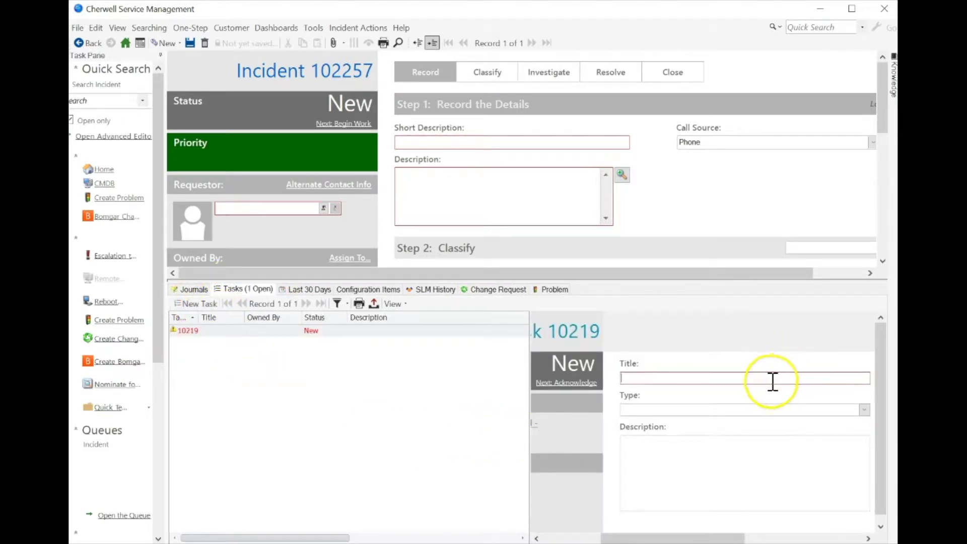
text(Task 1)
click(200, 305)
click(655, 379)
text(Task 2)
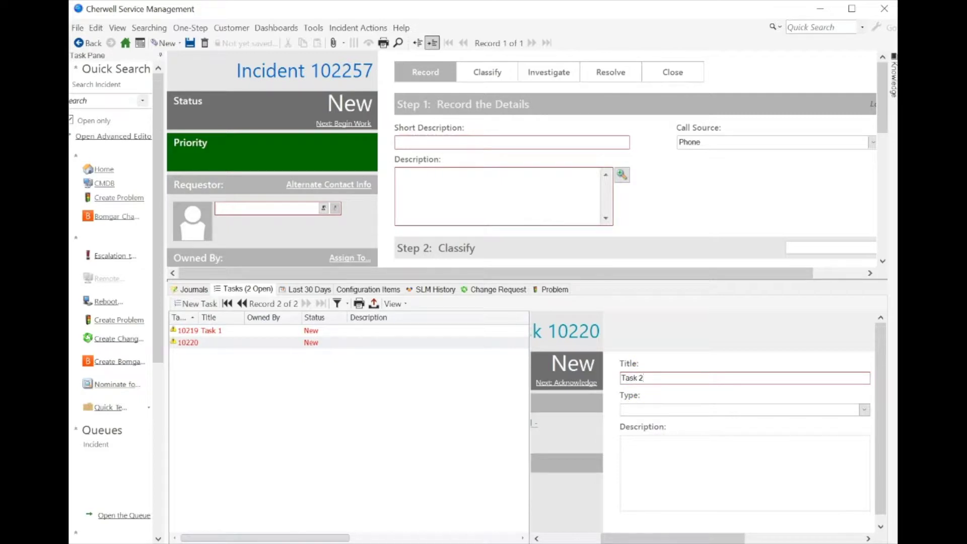
click(196, 303)
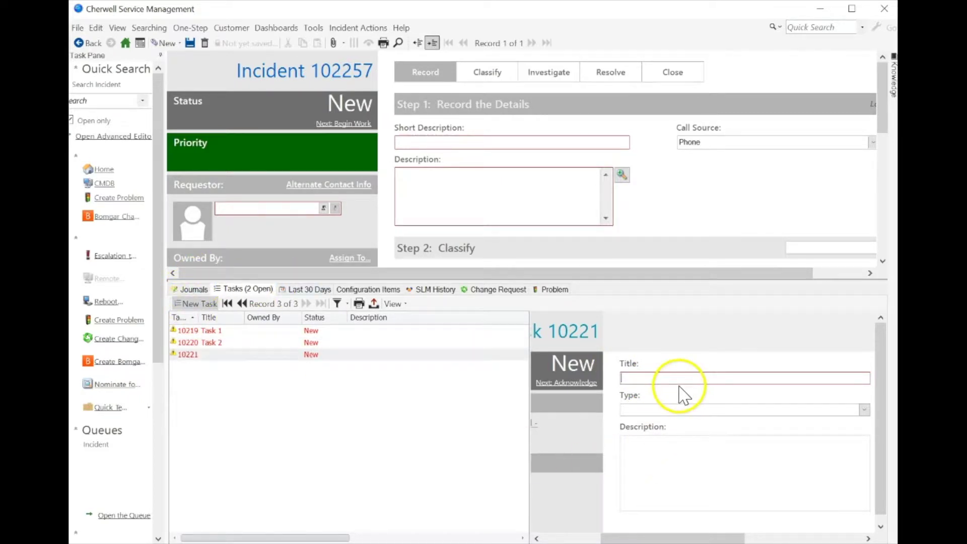
text(Task 3)
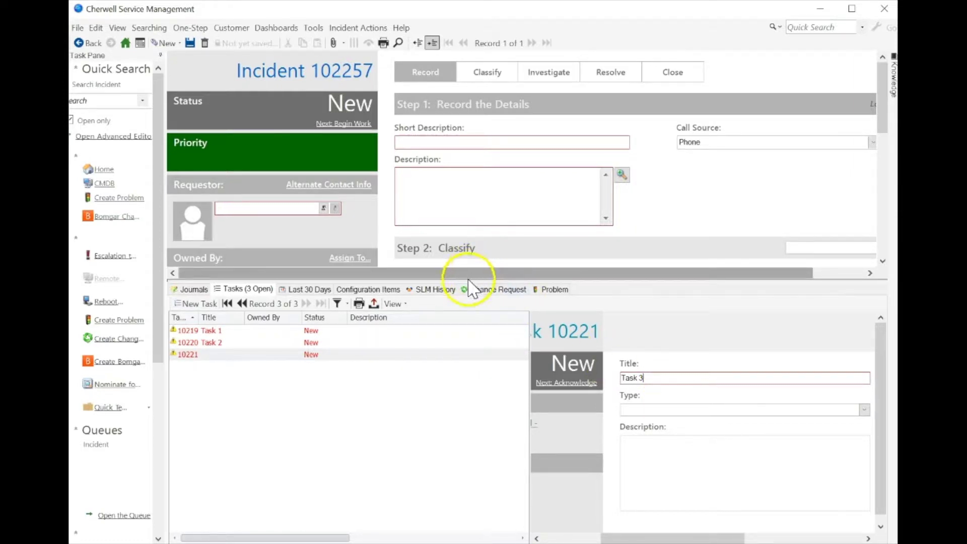
Fill in the incident's description as "Test Incident" and its short description as "This is a Test Incident".
click(441, 192)
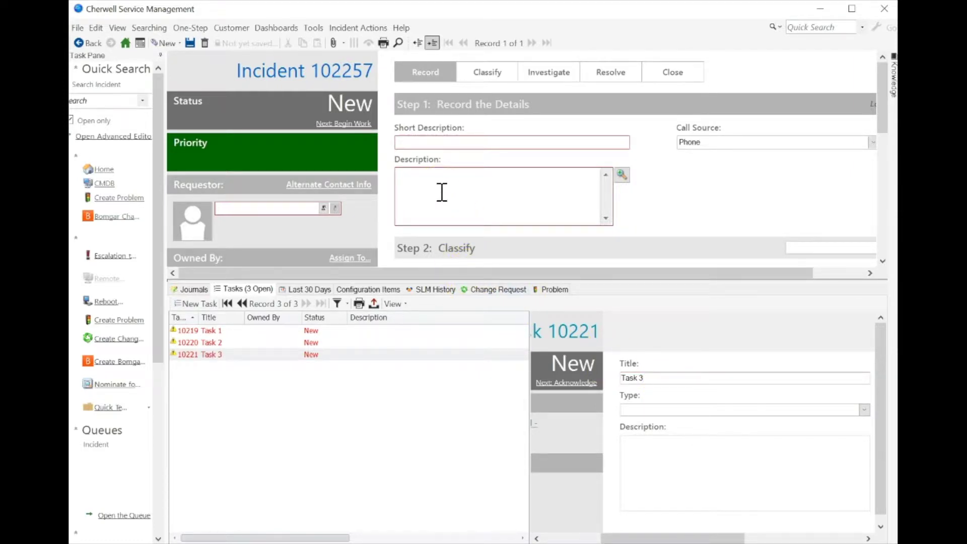
text(Test Incident)
click(410, 142)
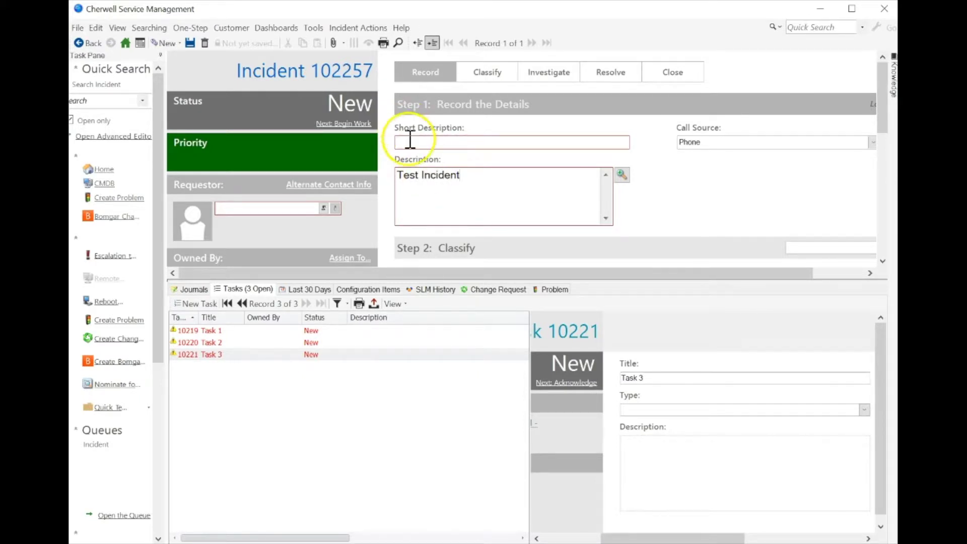
text(This is)
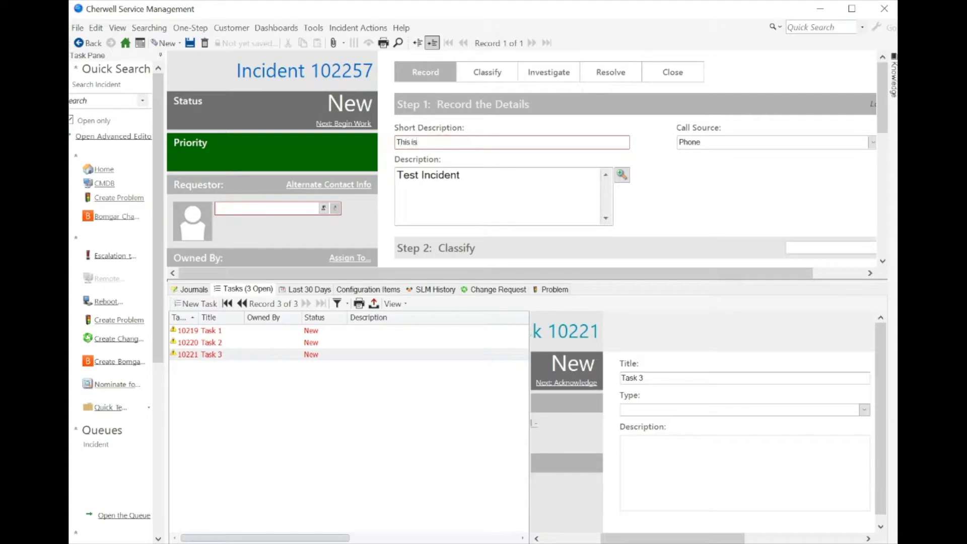
text( a Test Incident)
Assign the first customer in the contact list as the incident's requestor and bring the incident's tasks back into view.
click(324, 209)
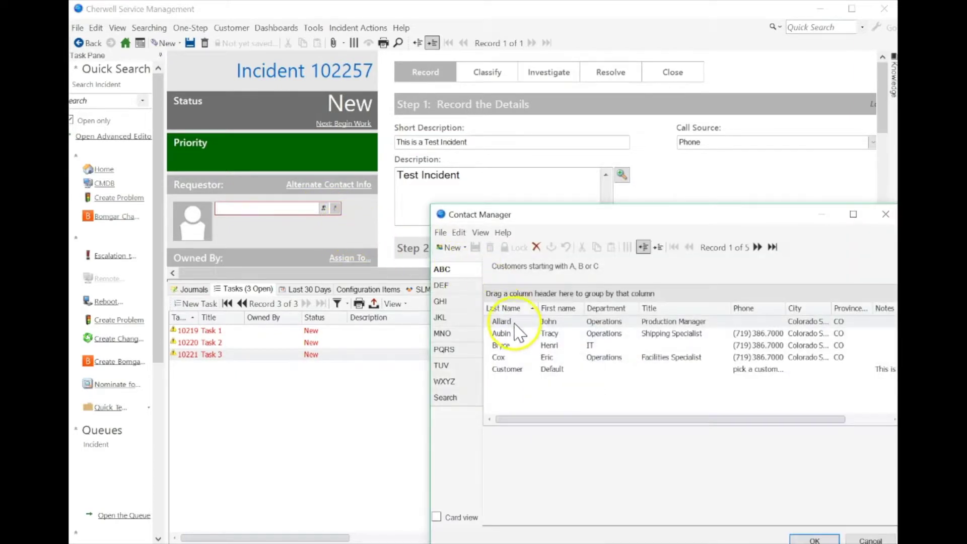
double_click(509, 324)
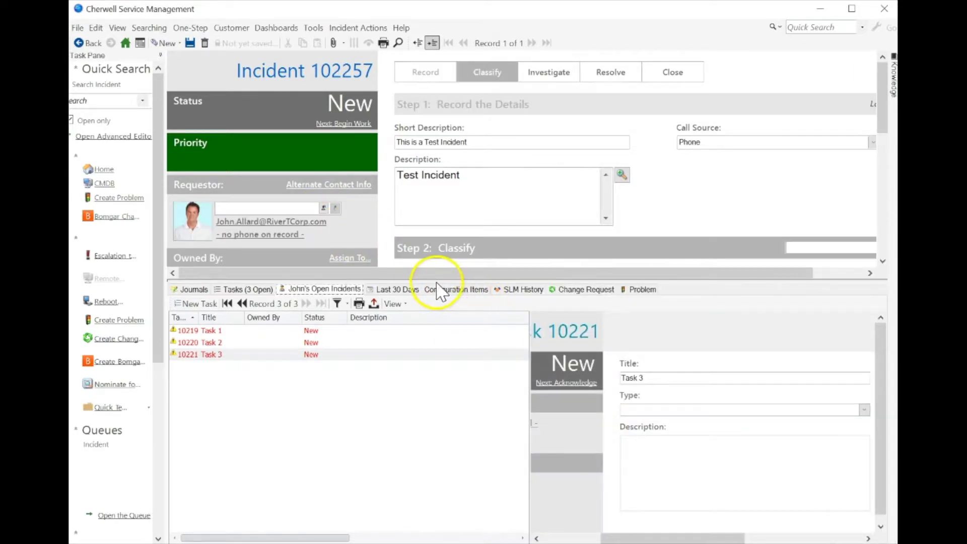
drag(433, 282, 414, 401)
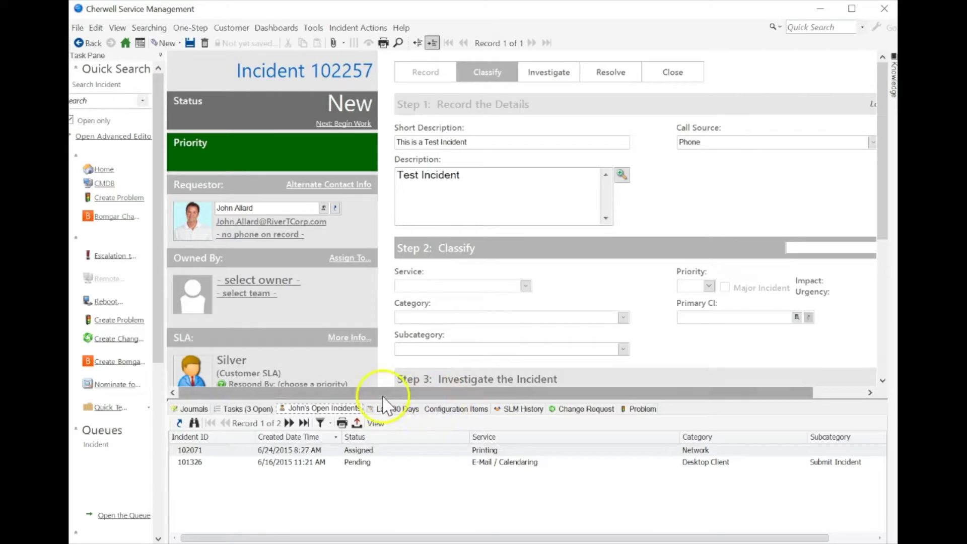
click(242, 409)
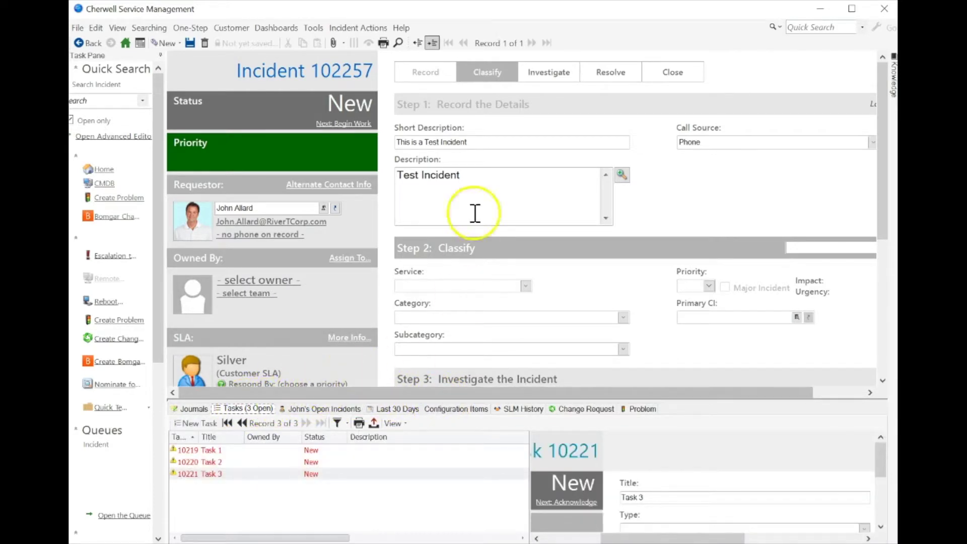
Take ownership of the incident.
scroll(452, 259, down, 1)
scroll(452, 260, down, 1)
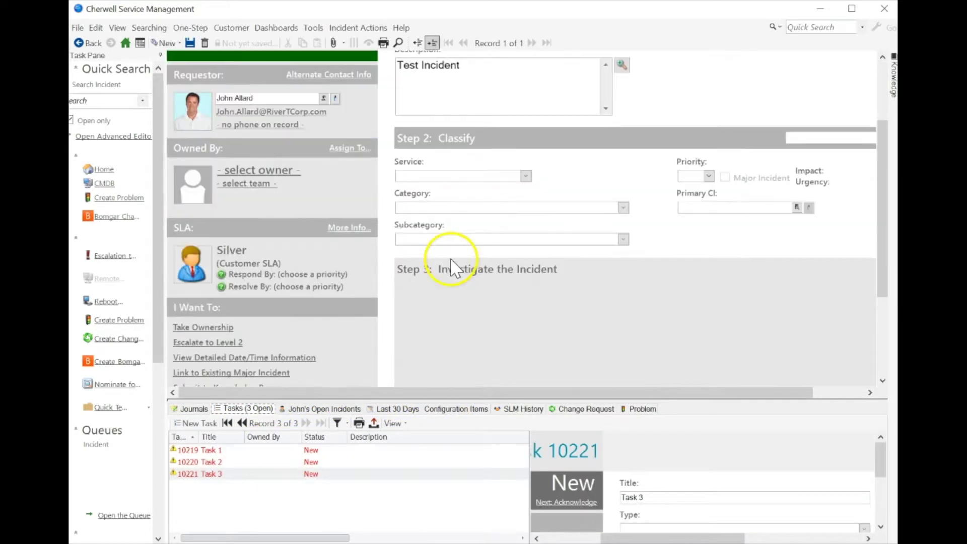
click(215, 327)
scroll(402, 198, up, 2)
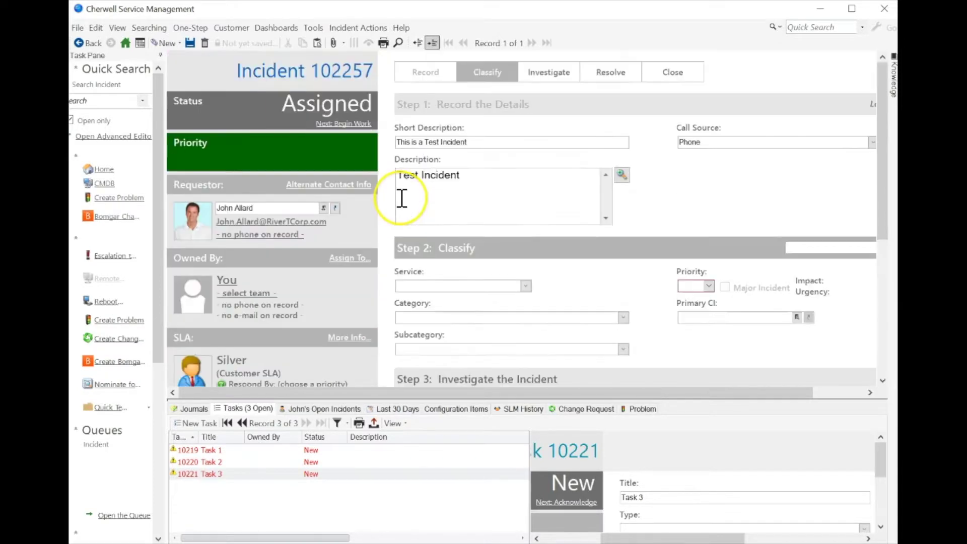
Create a global One-Step action for the Incident object named "Act On Tasks From Incident".
click(201, 32)
click(204, 40)
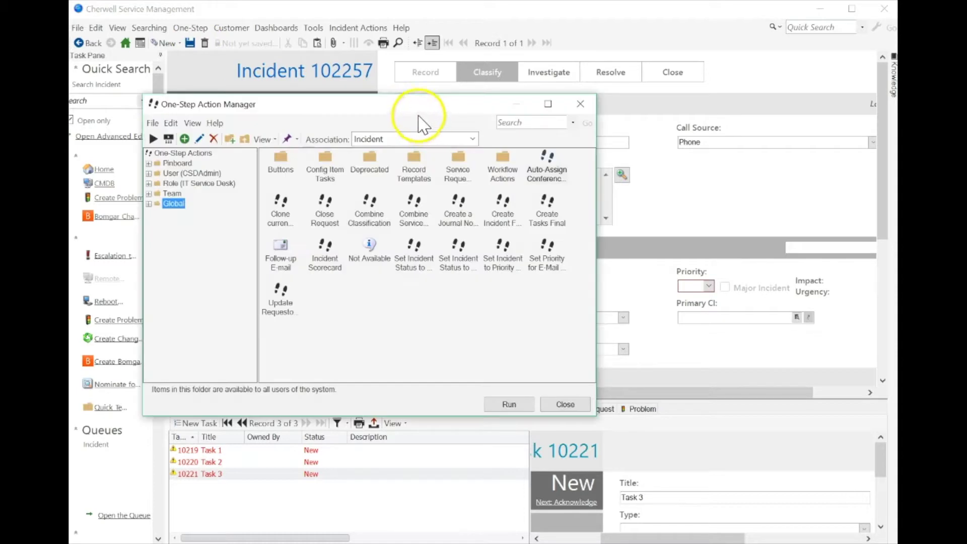
right_click(367, 311)
click(333, 346)
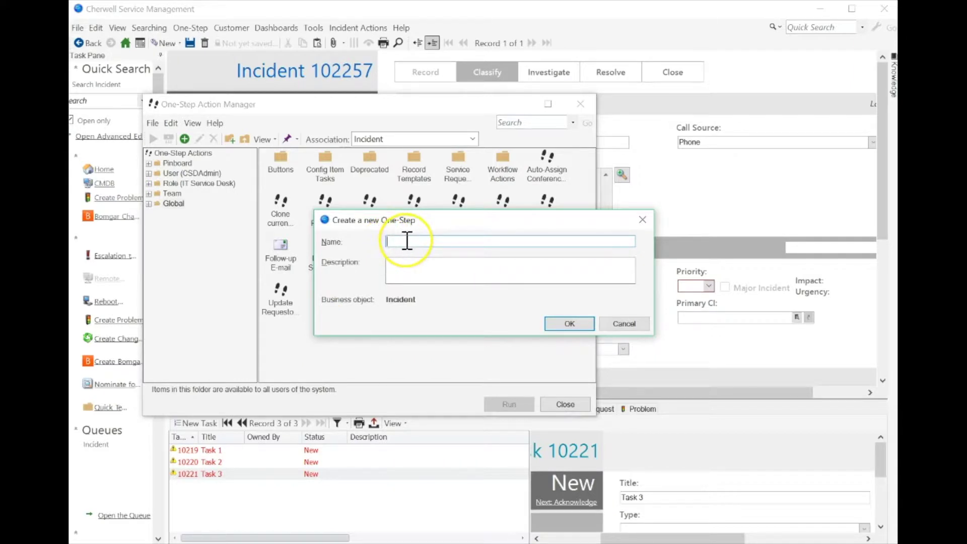
text(Act On T)
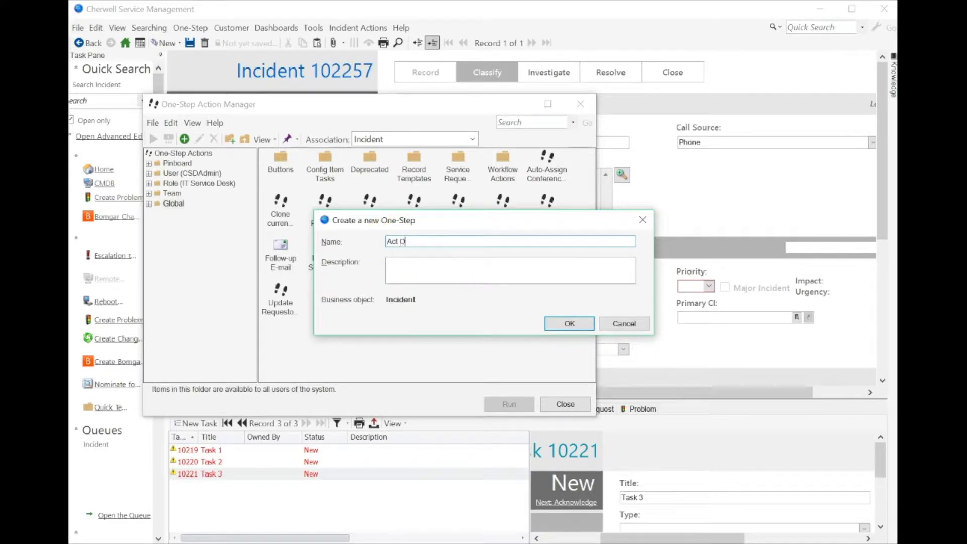
text(asks From Incident)
key(Return)
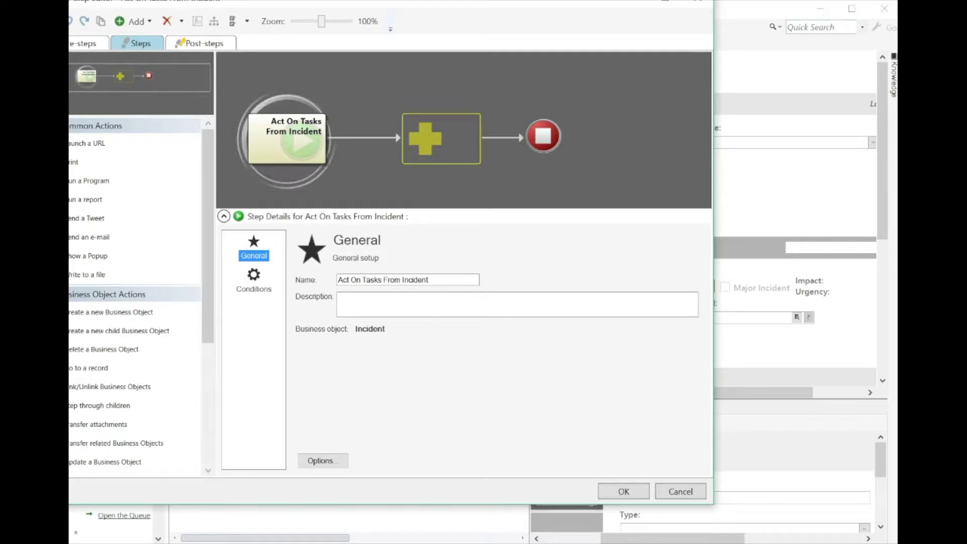
drag(248, 6, 309, 28)
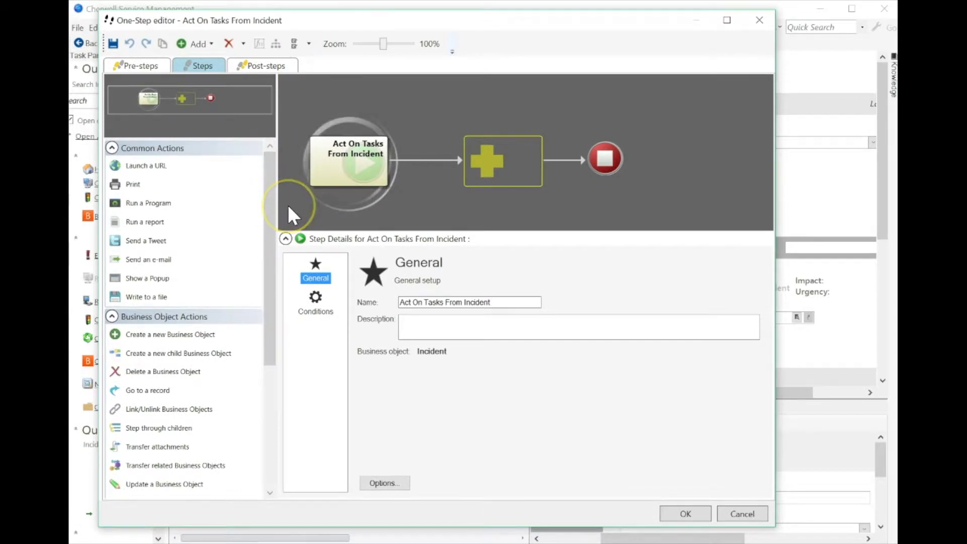
drag(269, 210, 276, 355)
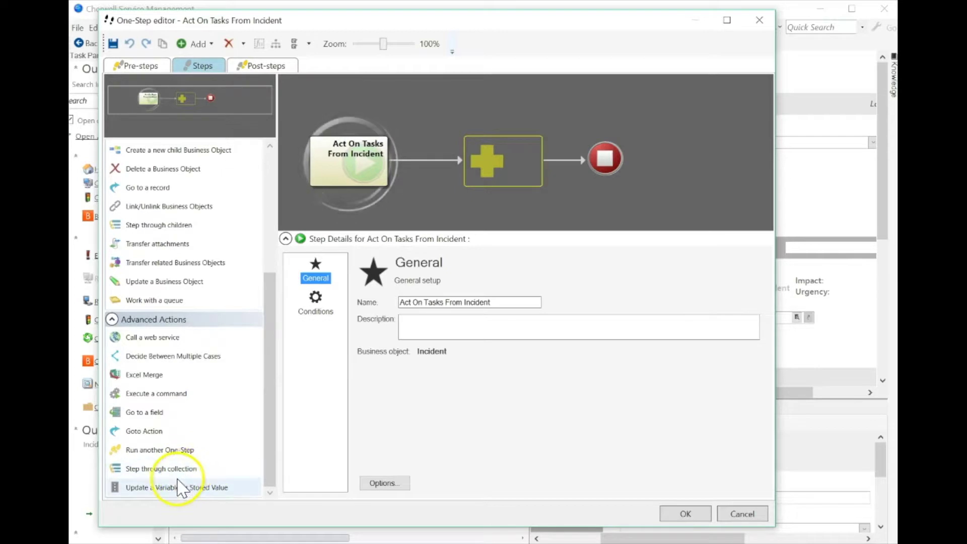
drag(185, 486, 512, 162)
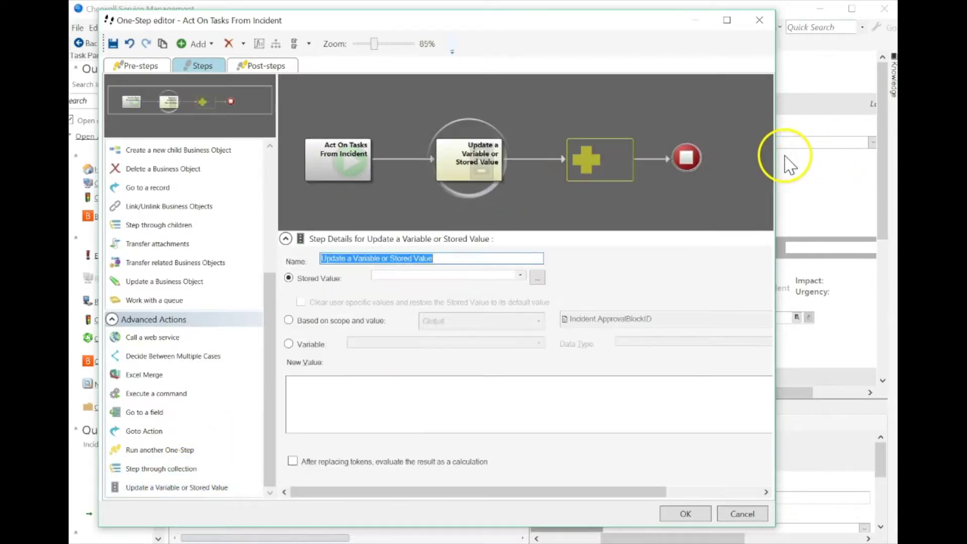
drag(778, 159, 897, 168)
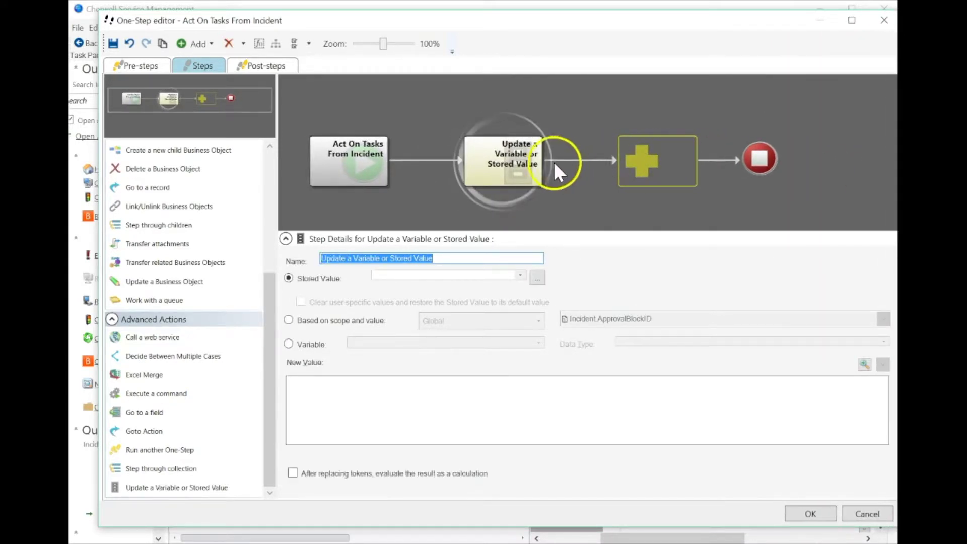
click(498, 238)
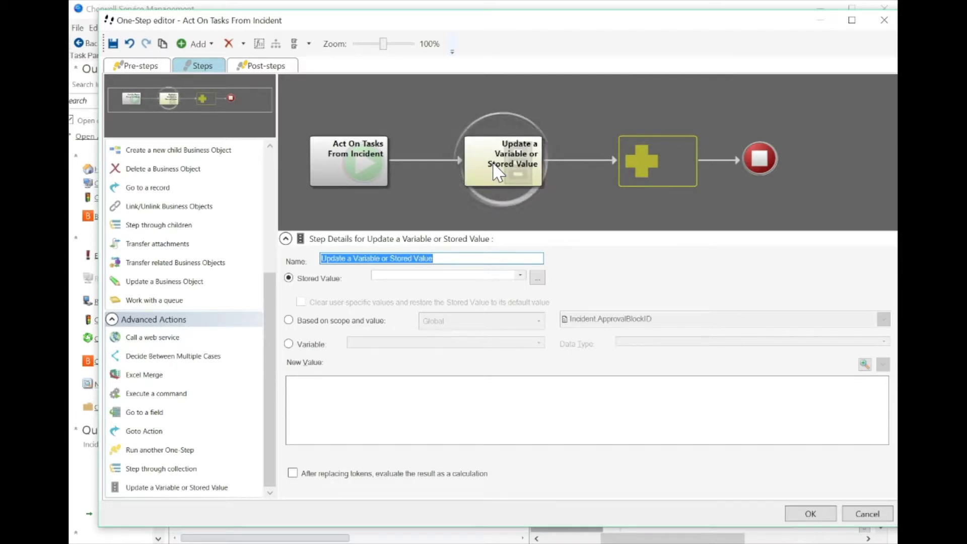
click(494, 184)
click(477, 183)
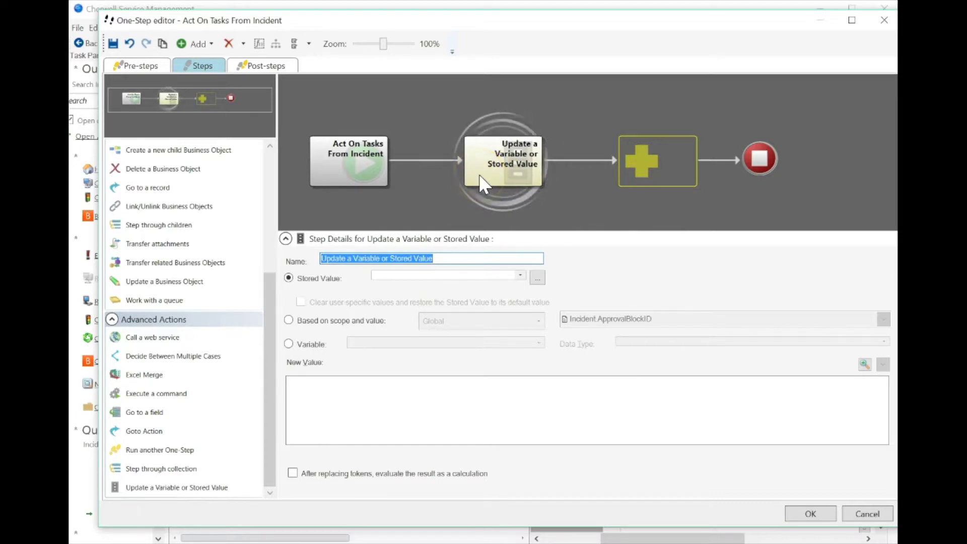
right_click(478, 176)
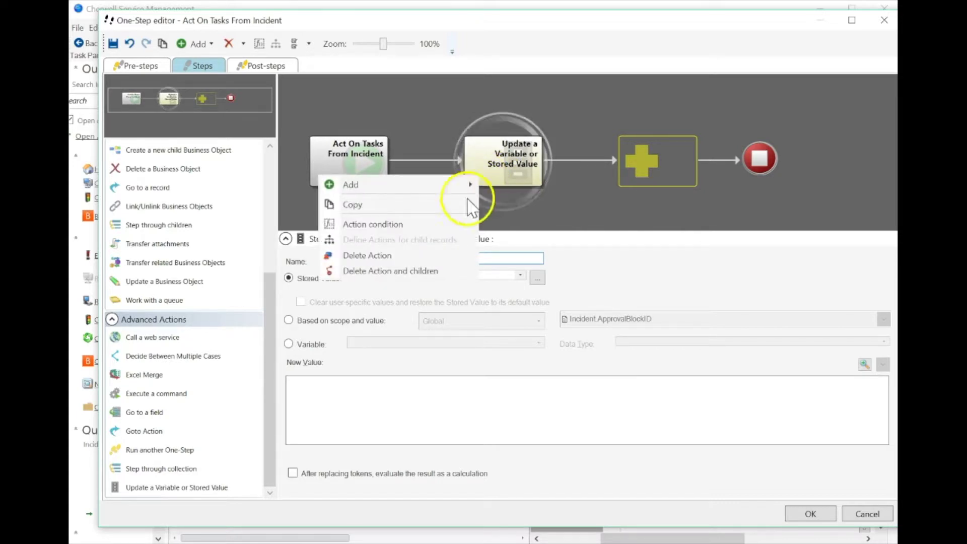
click(390, 254)
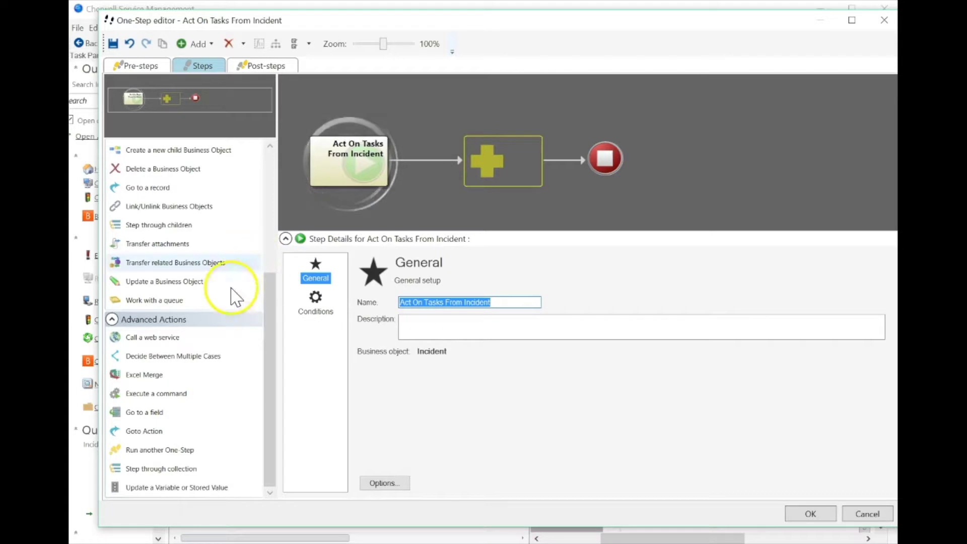
drag(133, 468, 458, 214)
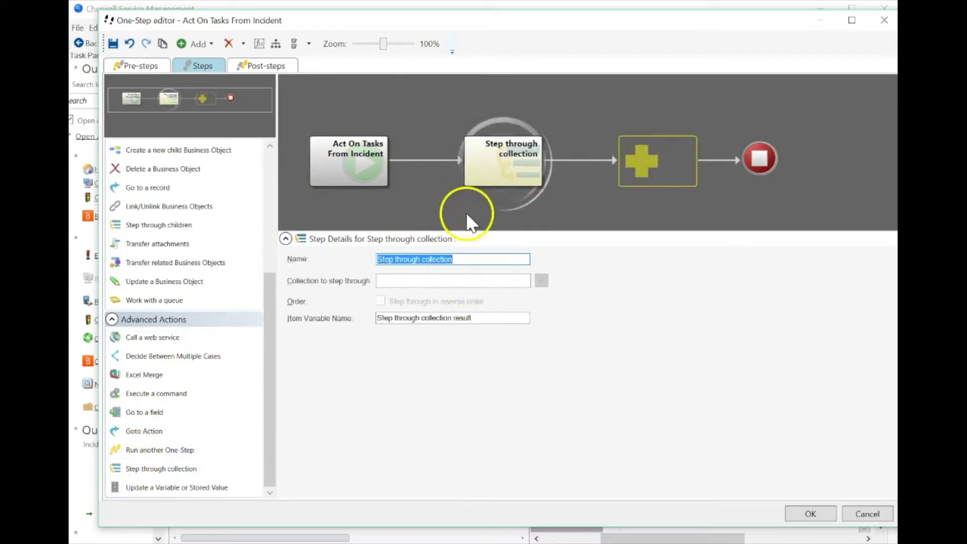
right_click(506, 176)
click(457, 258)
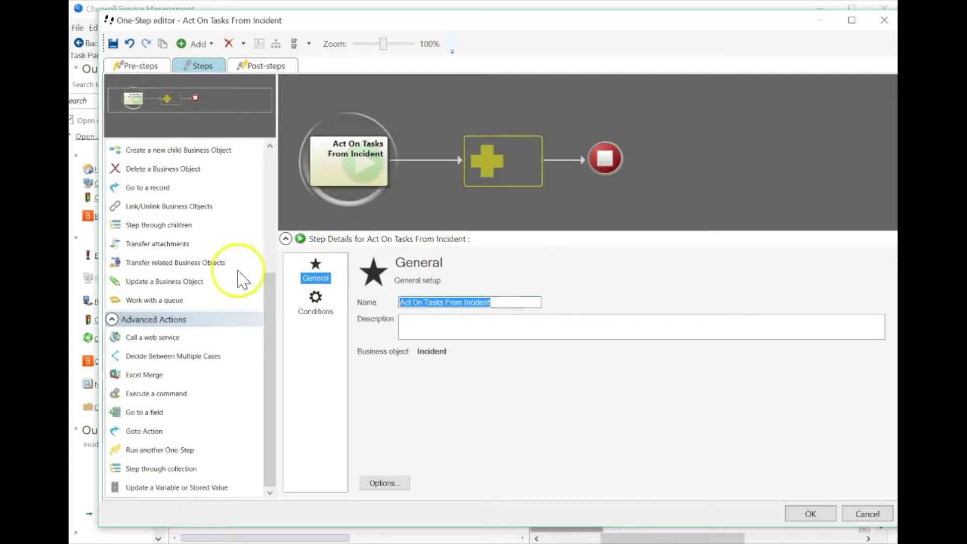
Add a Step through children action after the start of the One-Step and set its child business object to Task.
drag(146, 225, 497, 171)
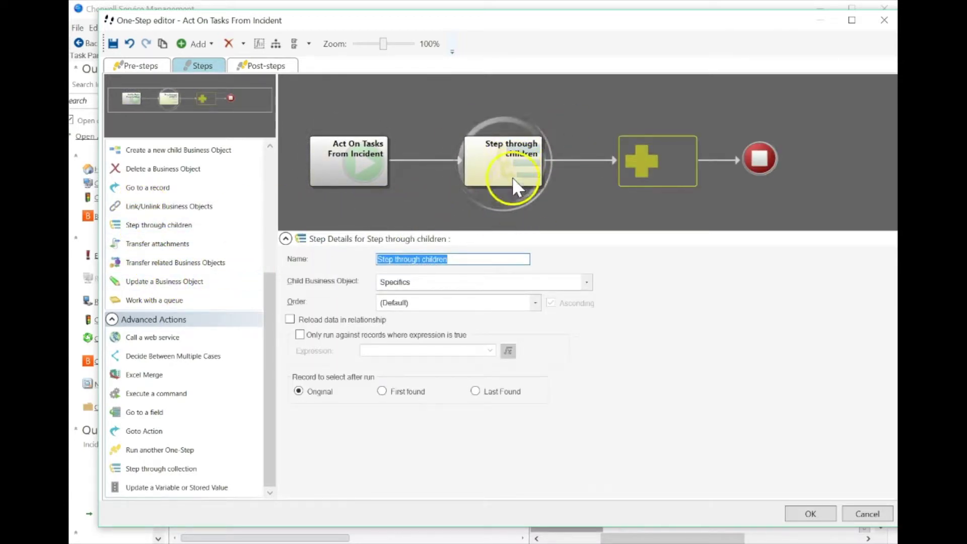
click(396, 281)
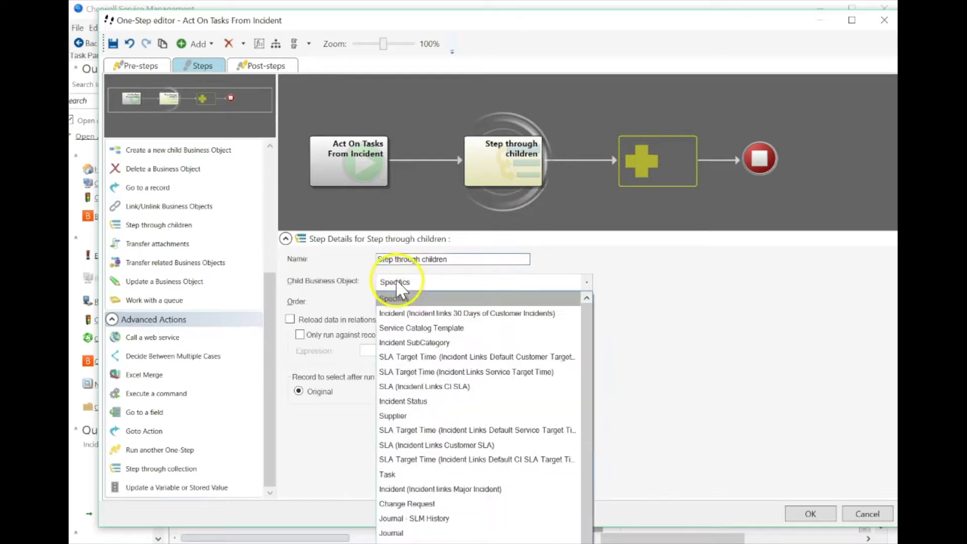
click(403, 475)
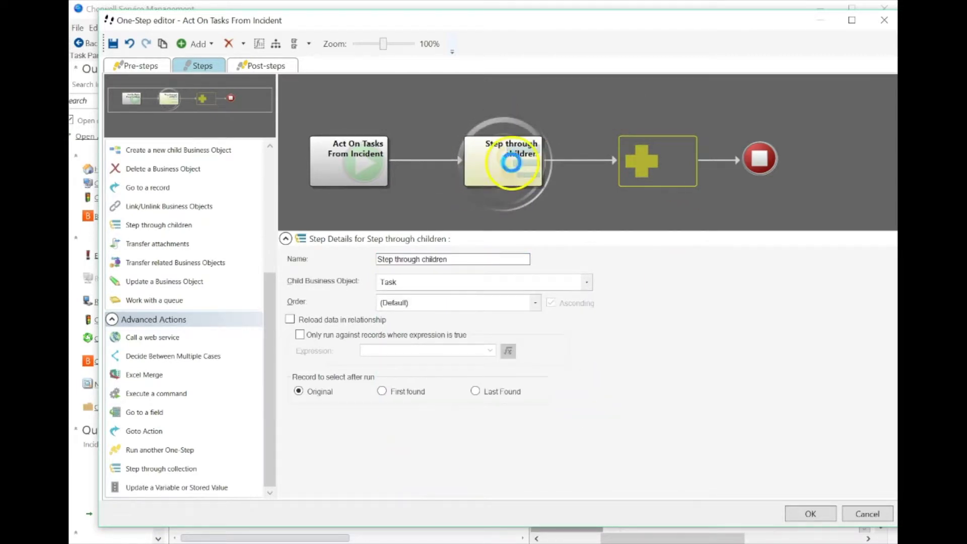
Open the Step through children action's nested steps and add an Update a Variable or Stored Value action after its start.
double_click(511, 161)
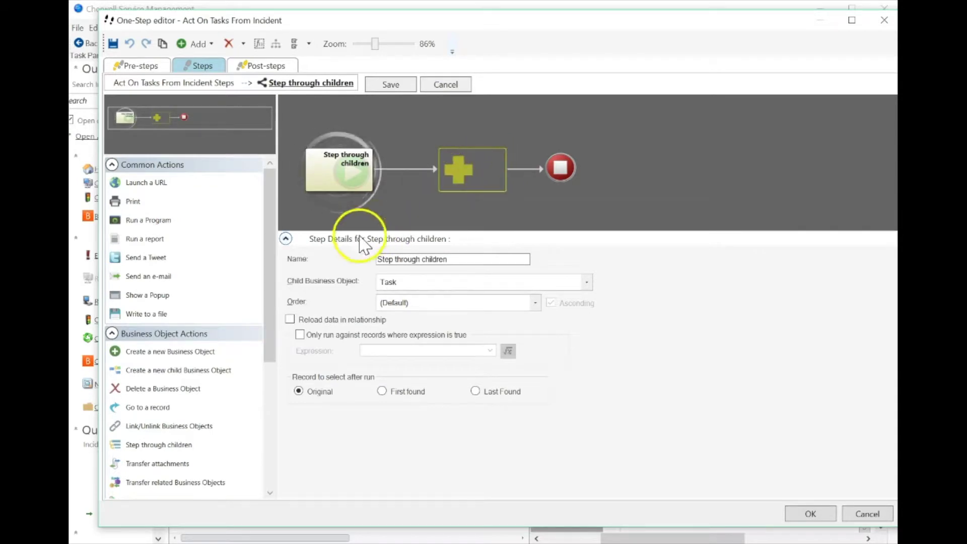
drag(267, 316, 263, 432)
drag(181, 493, 450, 182)
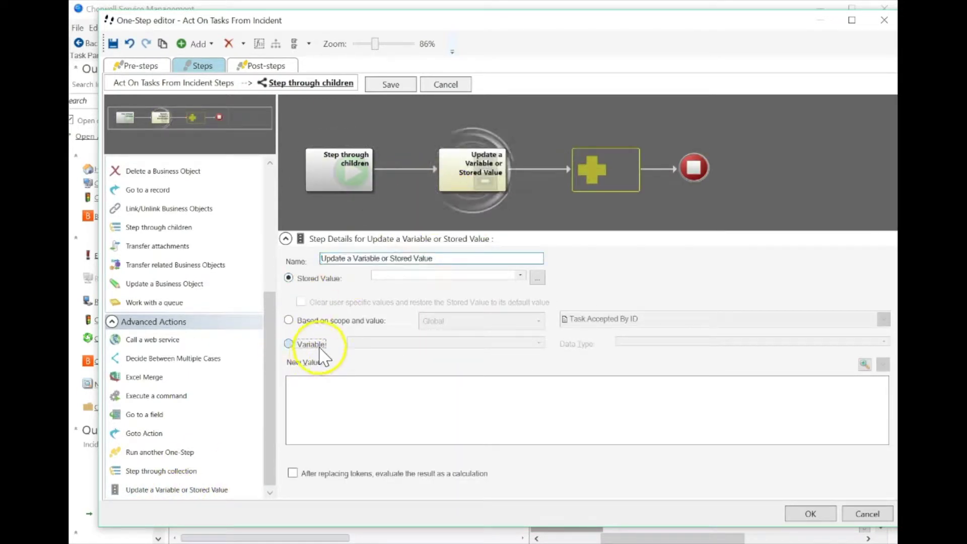
Make the action update a variable named "Task Collection" with the XML Collection data type.
click(305, 344)
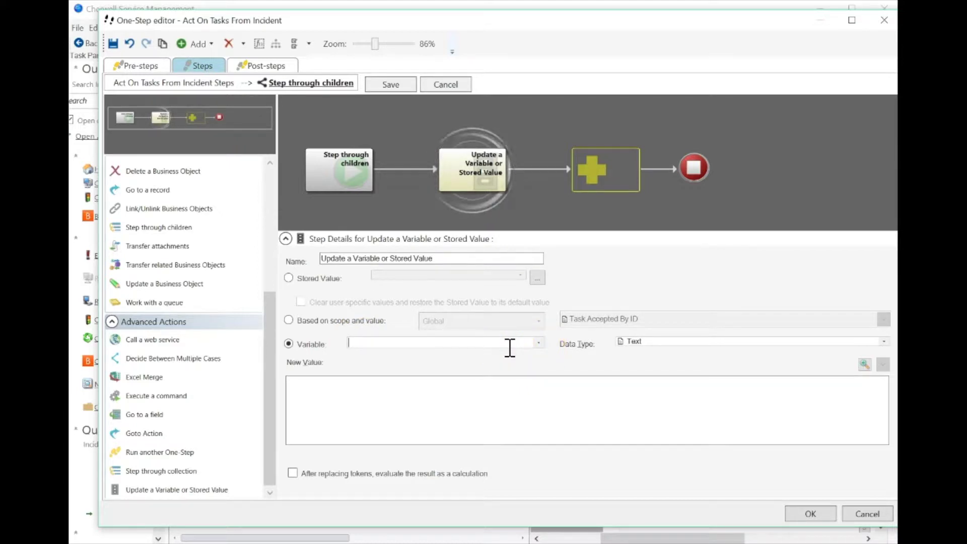
click(637, 342)
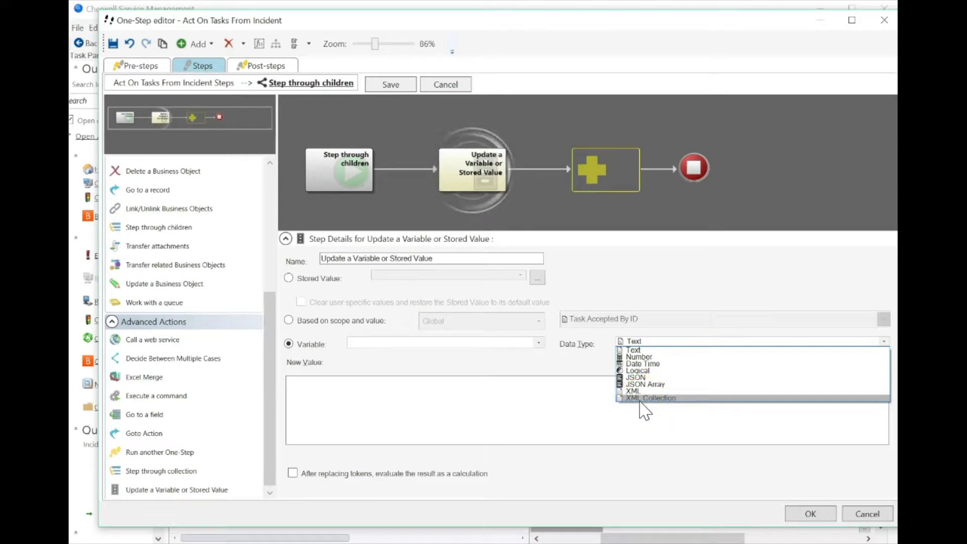
click(639, 398)
click(549, 398)
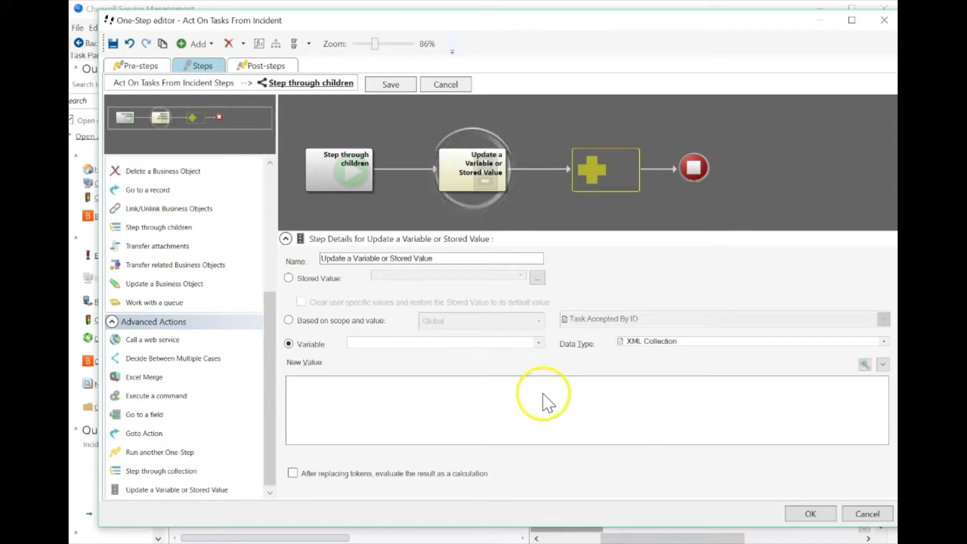
click(481, 344)
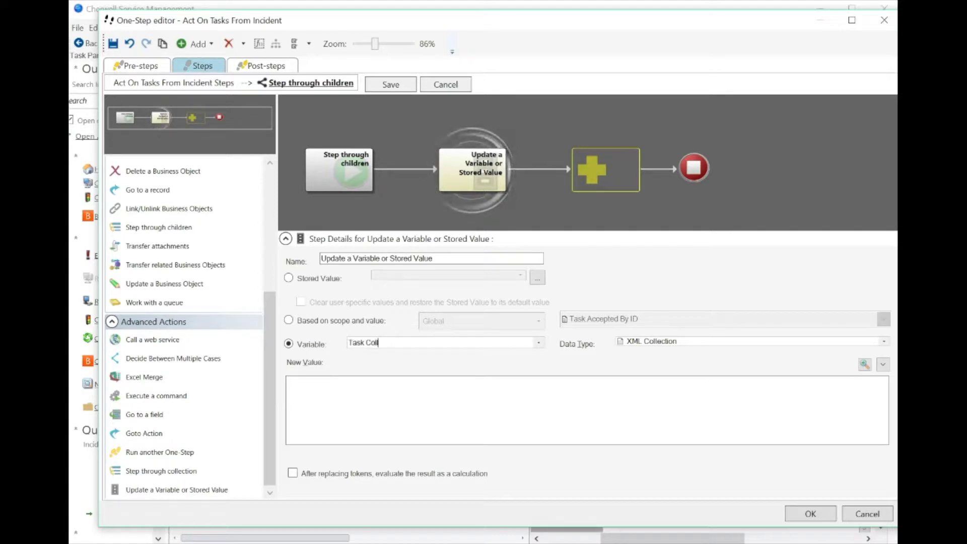
click(375, 402)
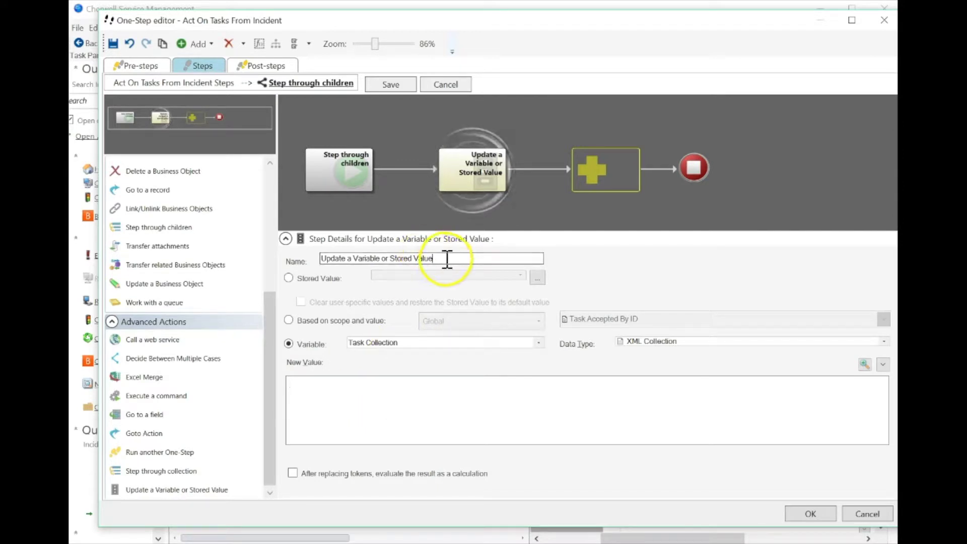
Rename the nested update action as "Initialize or Update Task Collection".
drag(447, 258, 320, 259)
text(In)
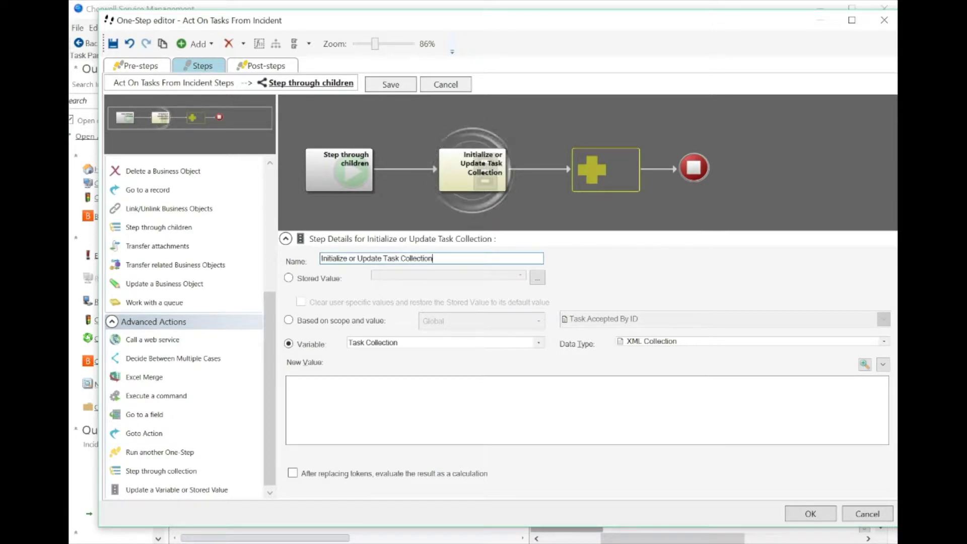
click(367, 432)
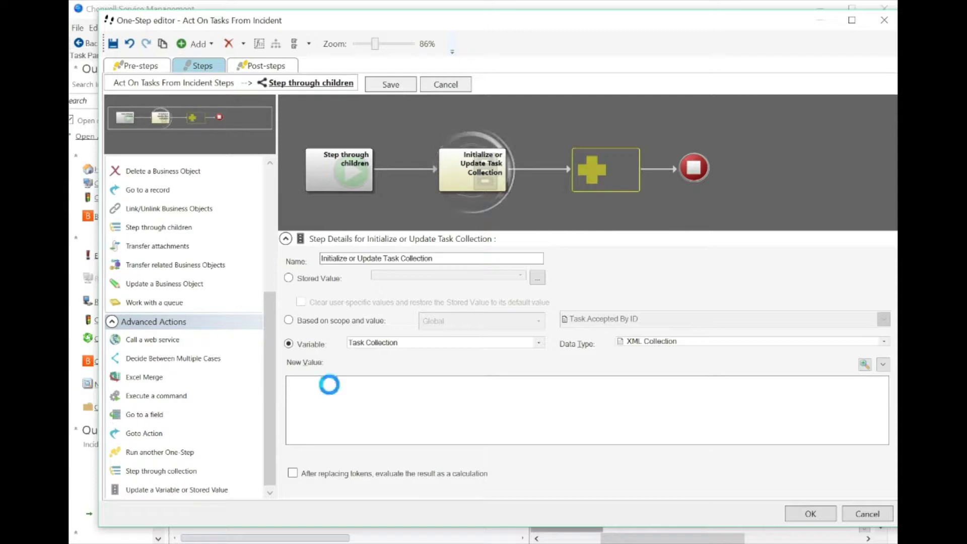
Insert the Task Collection variable as a token in the action's new value.
double_click(379, 393)
scroll(368, 430, down, 3)
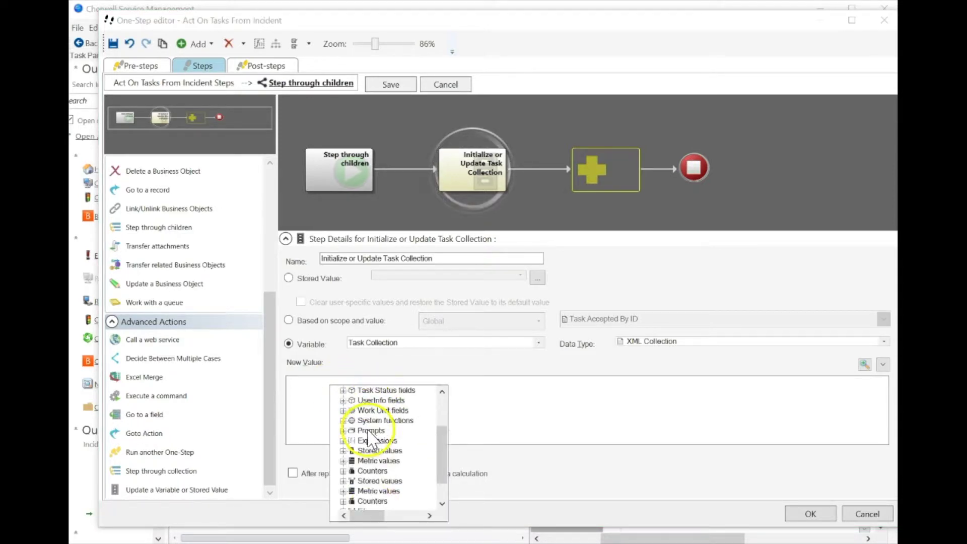
double_click(370, 500)
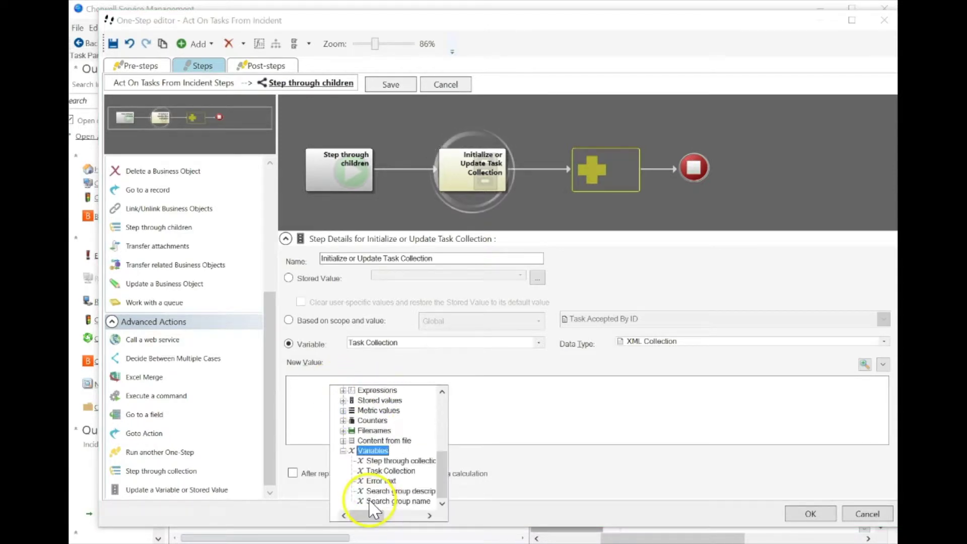
double_click(372, 471)
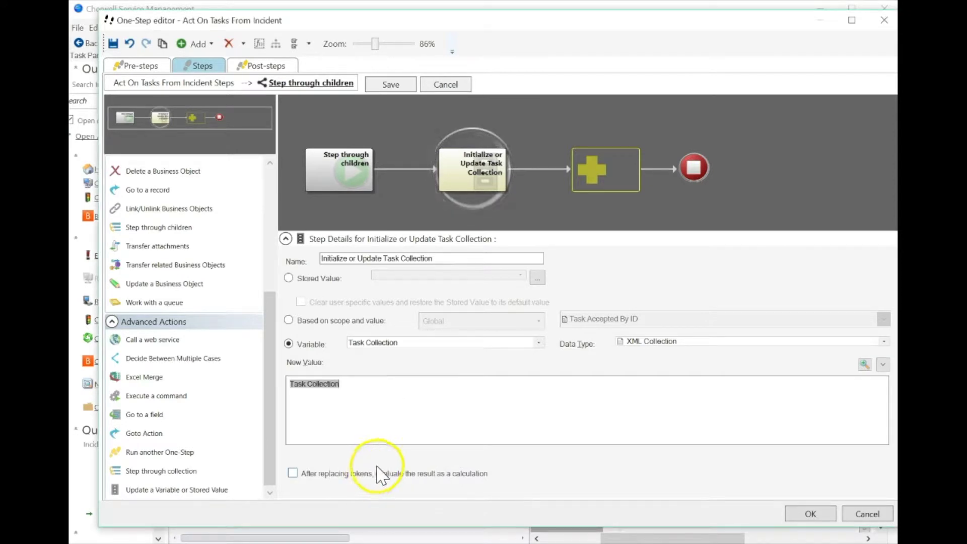
Add the line <Task><Title></Title></Task> below the Task Collection token in the new value.
click(358, 396)
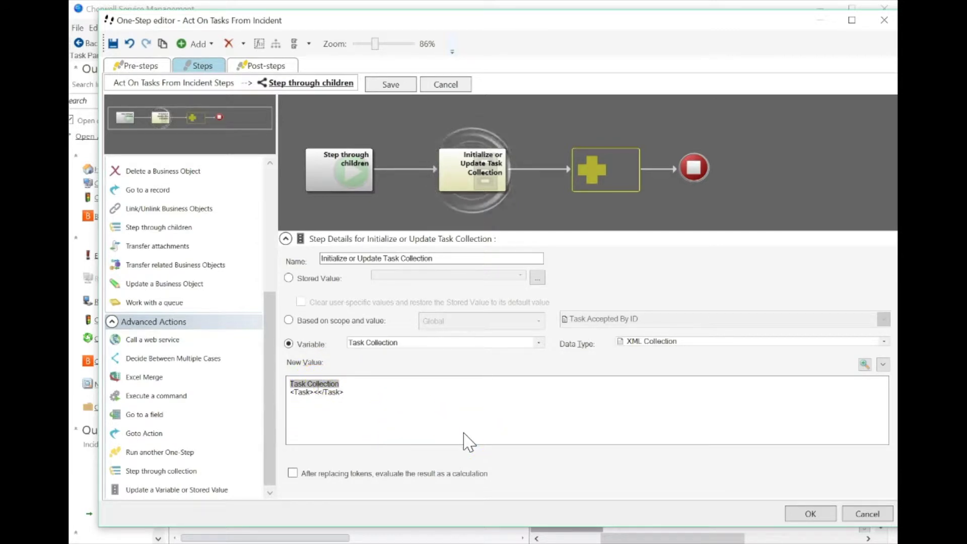
text(Titl)
text(e>)
text(<)
text(/Title)
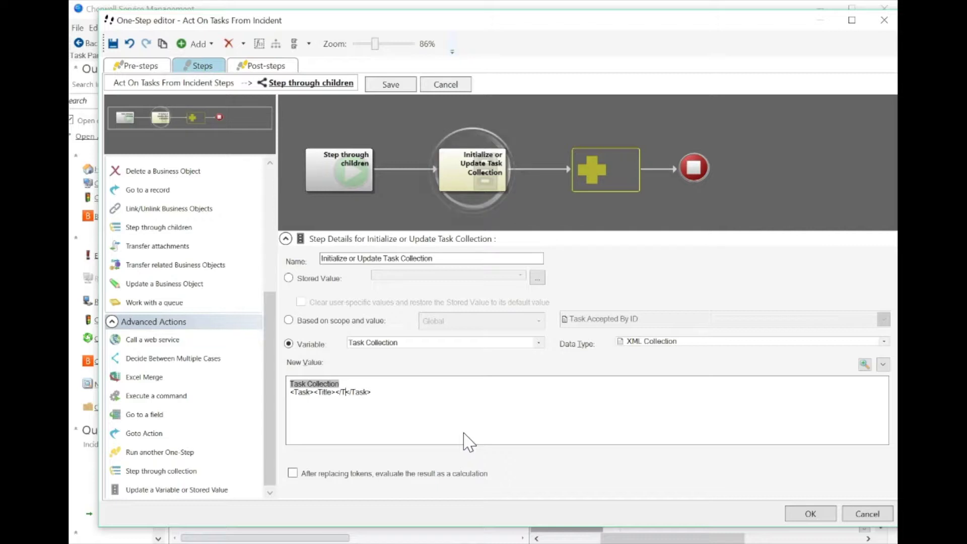
text(>)
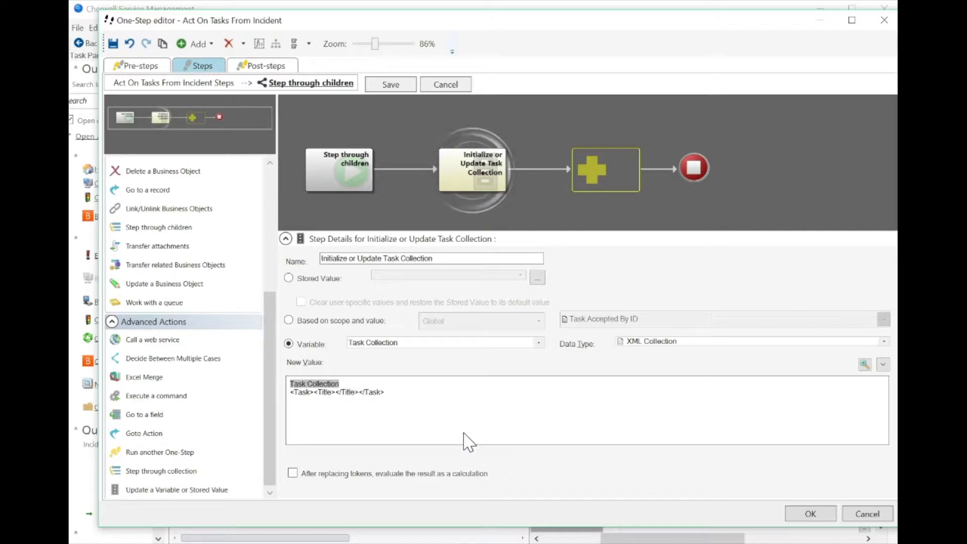
Insert the Task object's Title field as a token between the opening and closing Title tags.
click(351, 412)
right_click(338, 398)
click(349, 399)
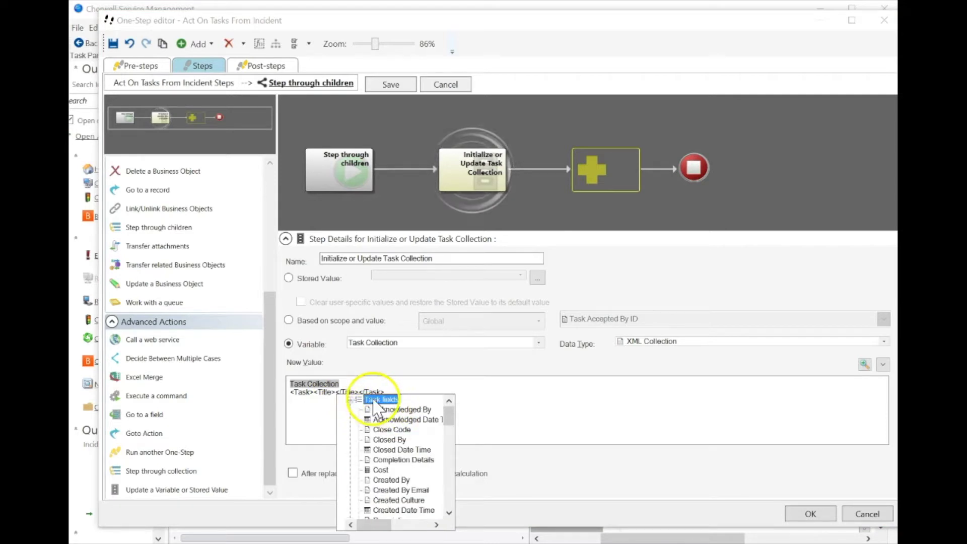
scroll(408, 438, down, 10)
click(380, 439)
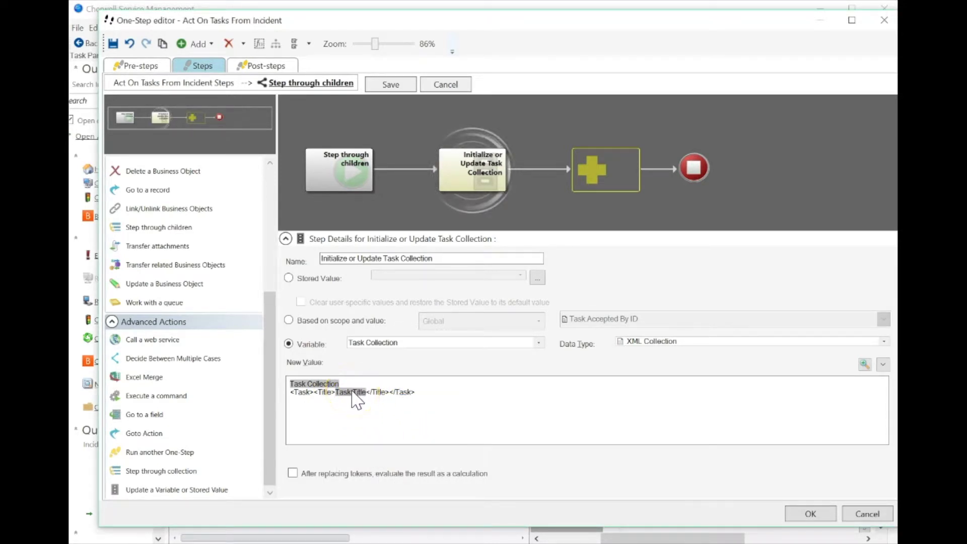
Review the Step through children settings and the Task and Title elements in the Task Collection update.
click(333, 178)
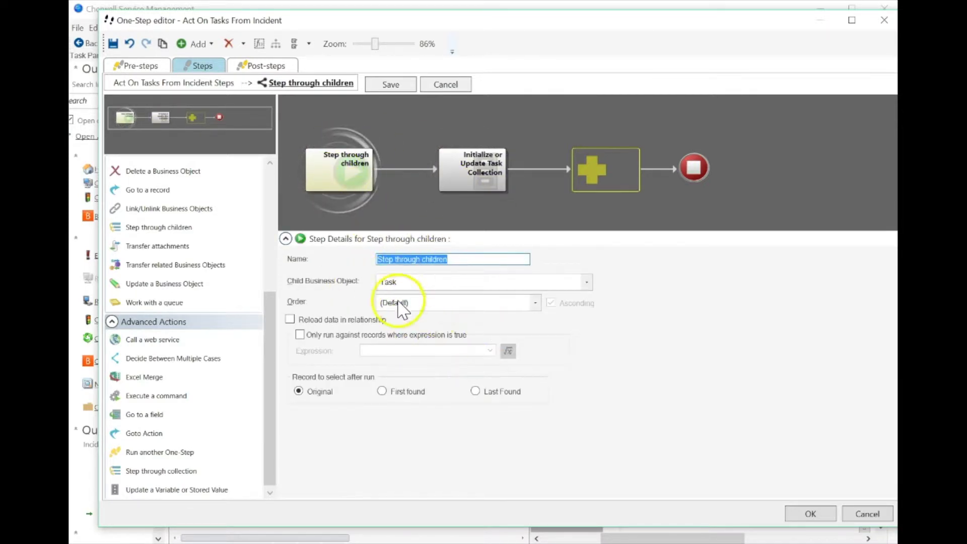
click(468, 189)
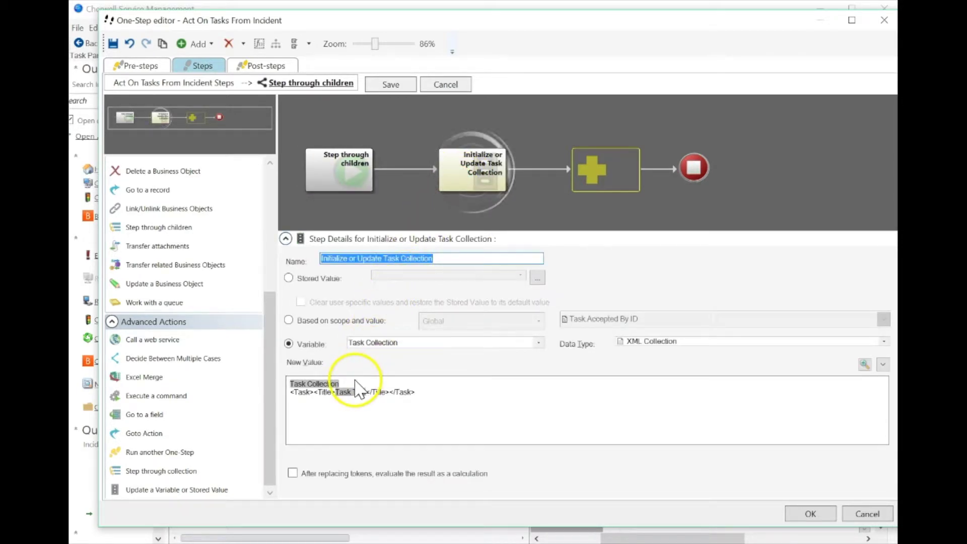
click(292, 396)
drag(292, 395, 434, 409)
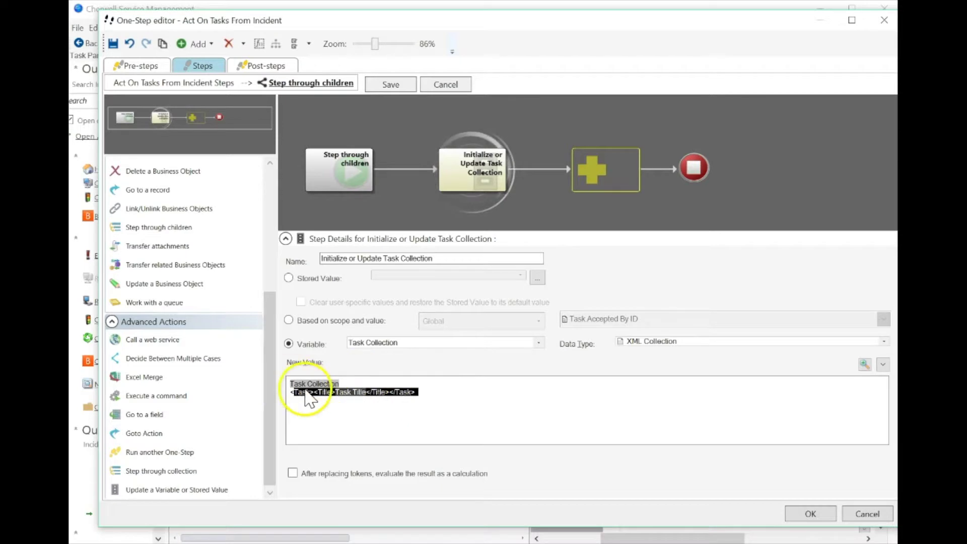
click(314, 393)
drag(314, 394, 388, 402)
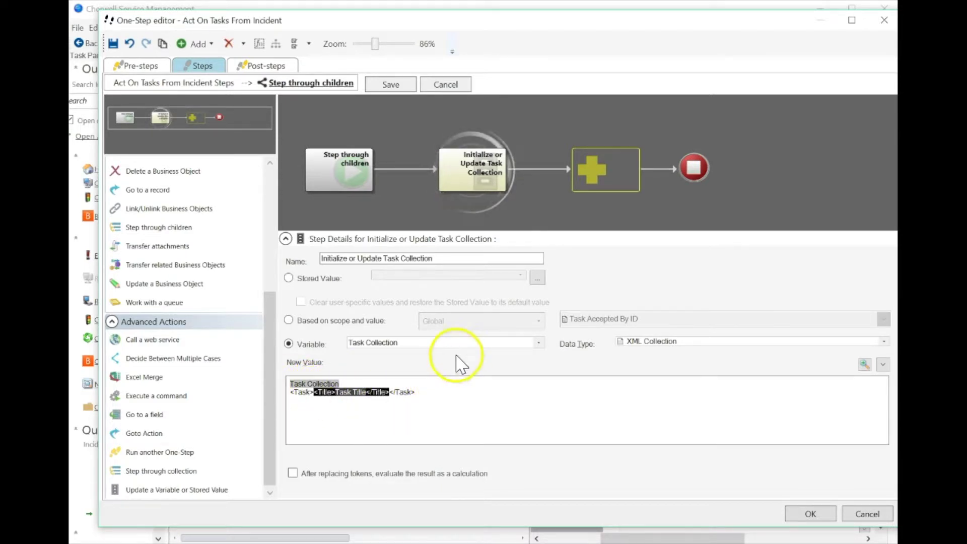
Change the Task Collection variable's data type to XML and save the nested steps.
click(659, 342)
click(656, 392)
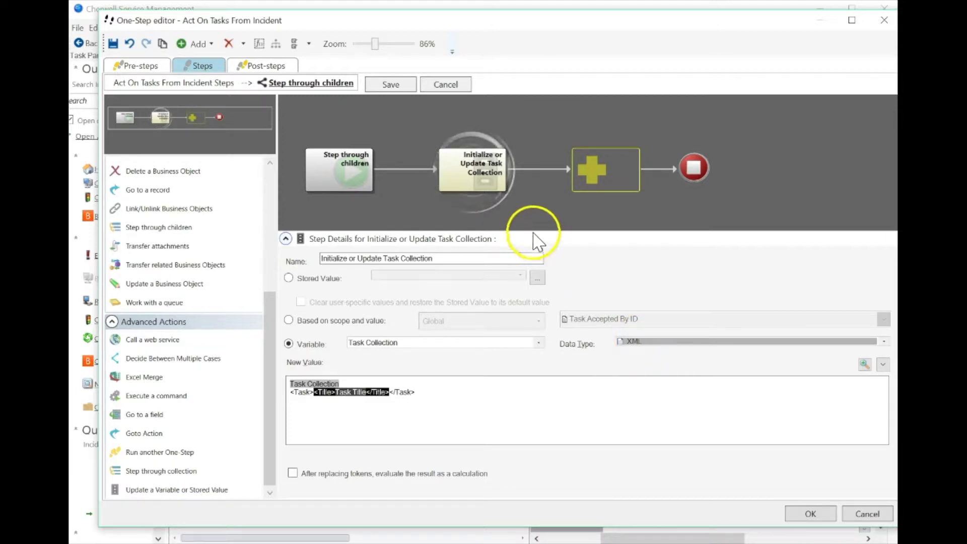
click(378, 86)
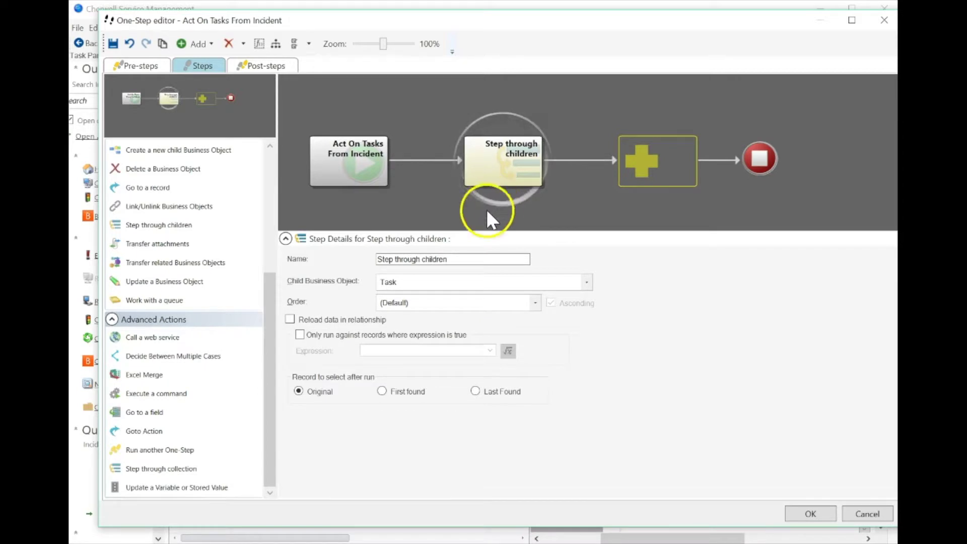
Add an Update a Variable or Stored Value action after Step through children, named "Modify Task Collection into XML Collection".
drag(145, 486, 637, 174)
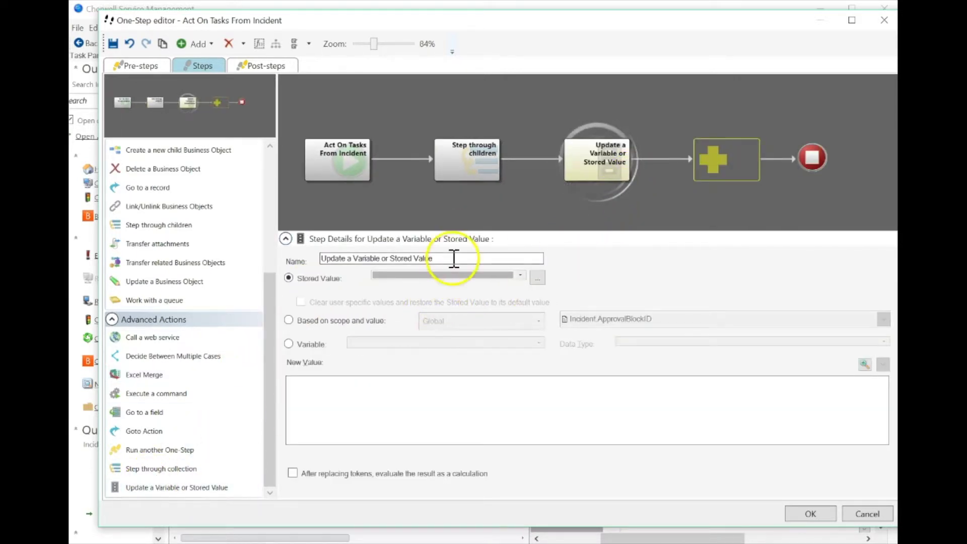
drag(453, 258, 287, 242)
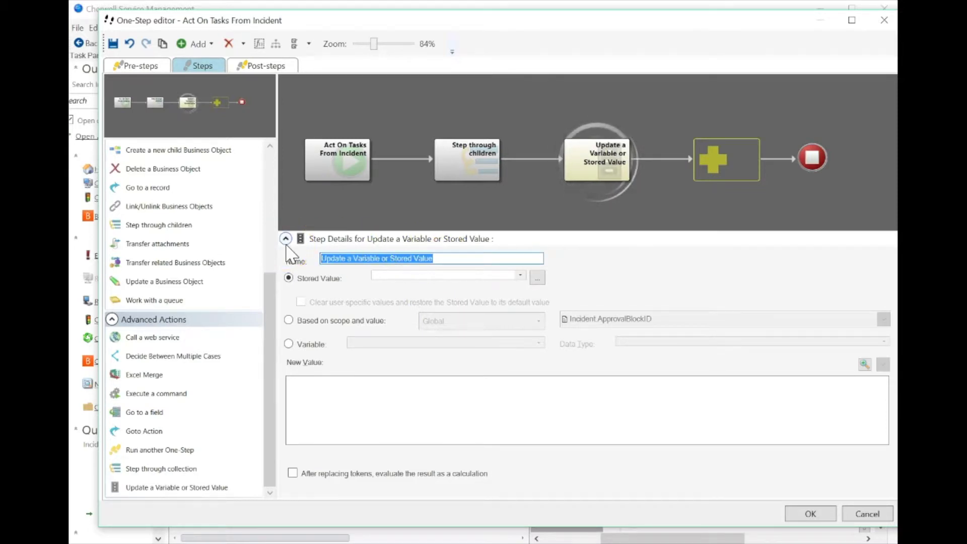
text(Modify T)
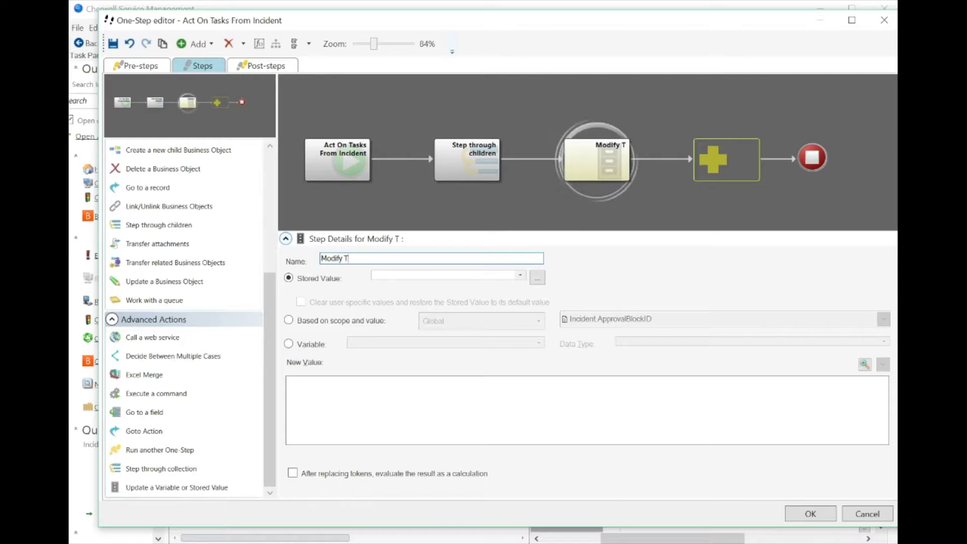
text(ask Collection)
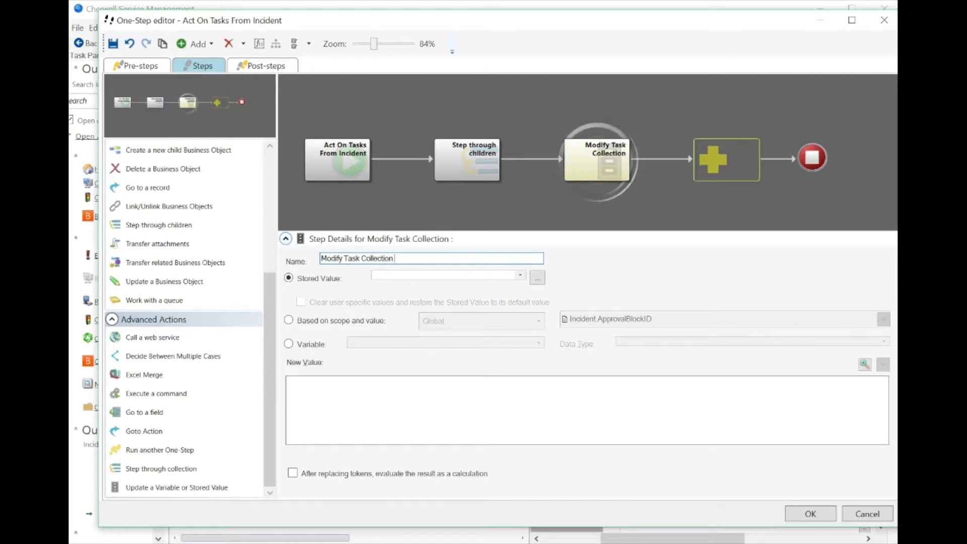
text( into XML Collection)
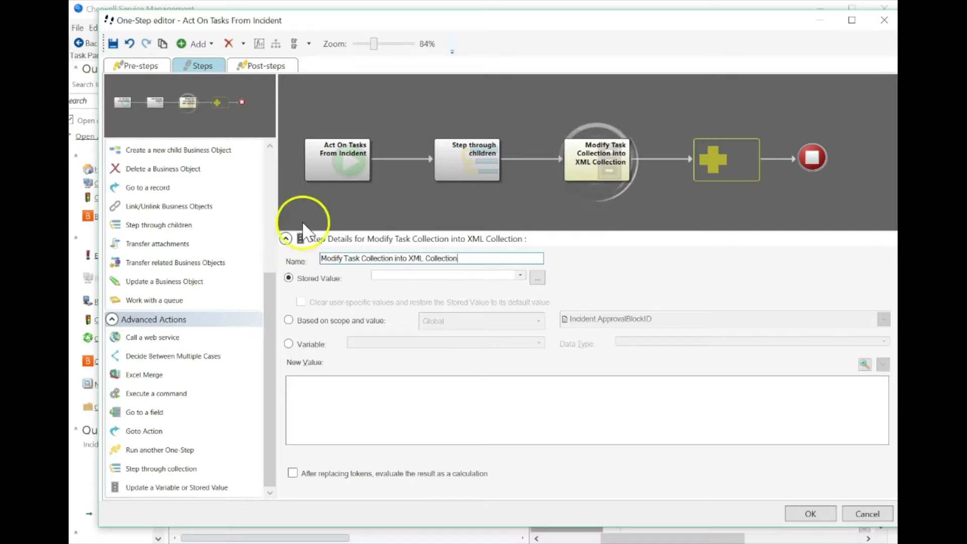
Point the action at a variable named "Modified Task Collection" and make <XML> its new value.
click(289, 344)
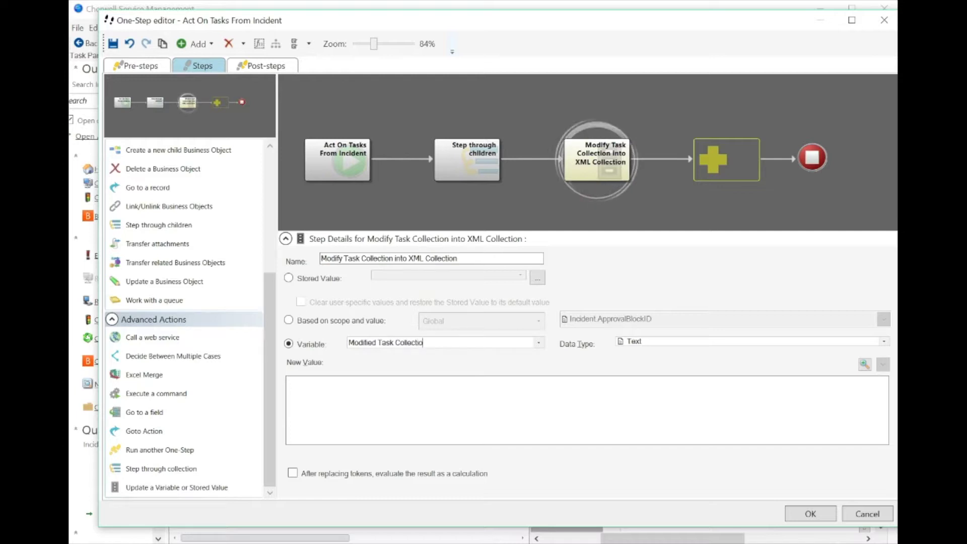
click(403, 383)
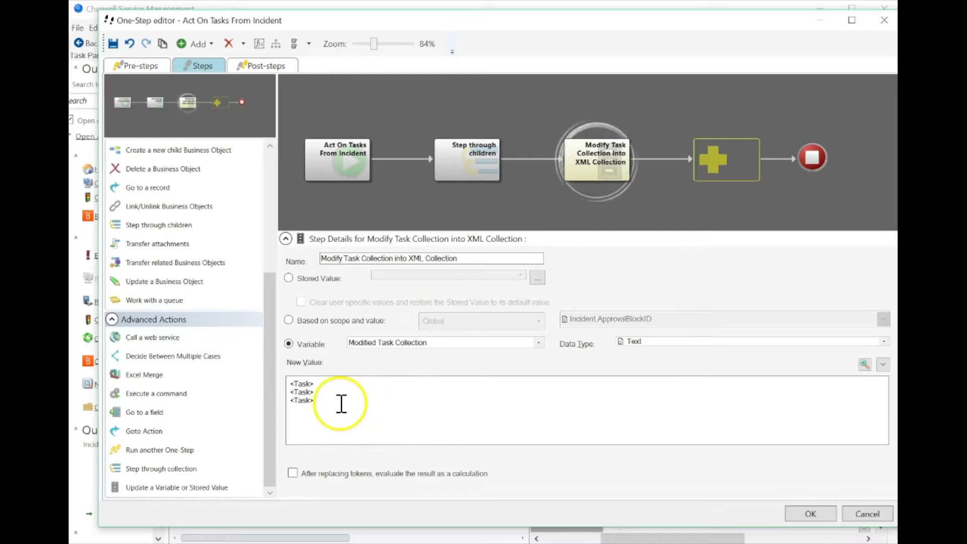
key(ctrl+a)
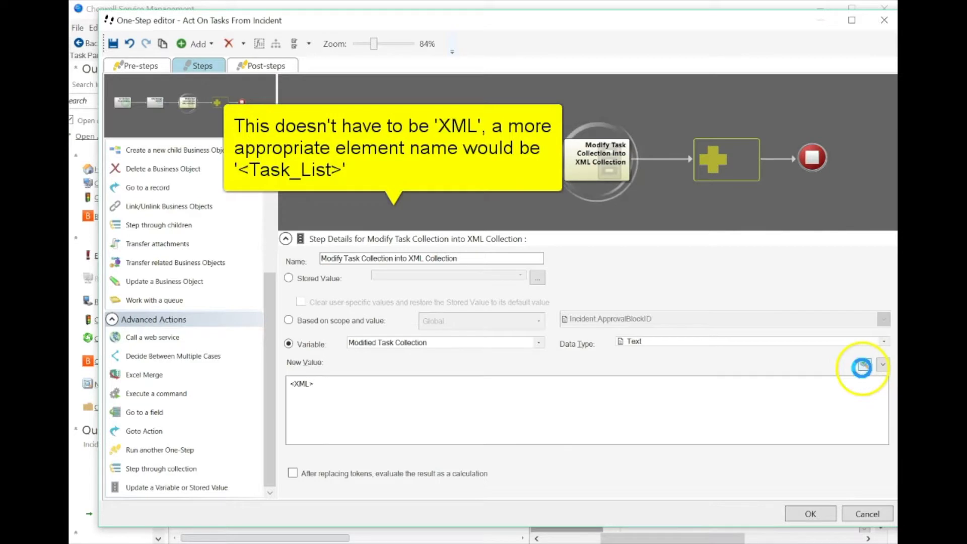
In the expanded text editor, add three indented opening Task tags below <XML> and close the block with </XML>.
click(862, 367)
click(381, 251)
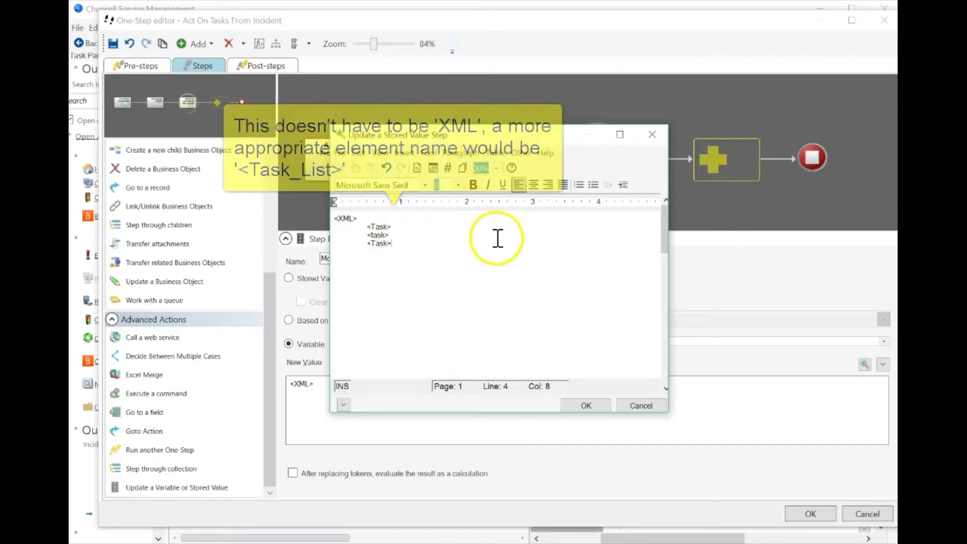
drag(428, 244, 324, 232)
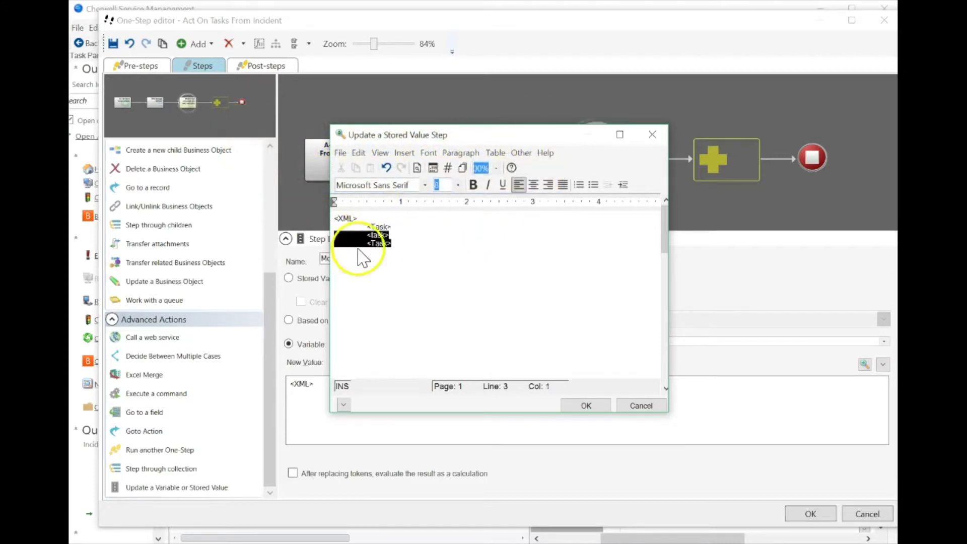
click(427, 272)
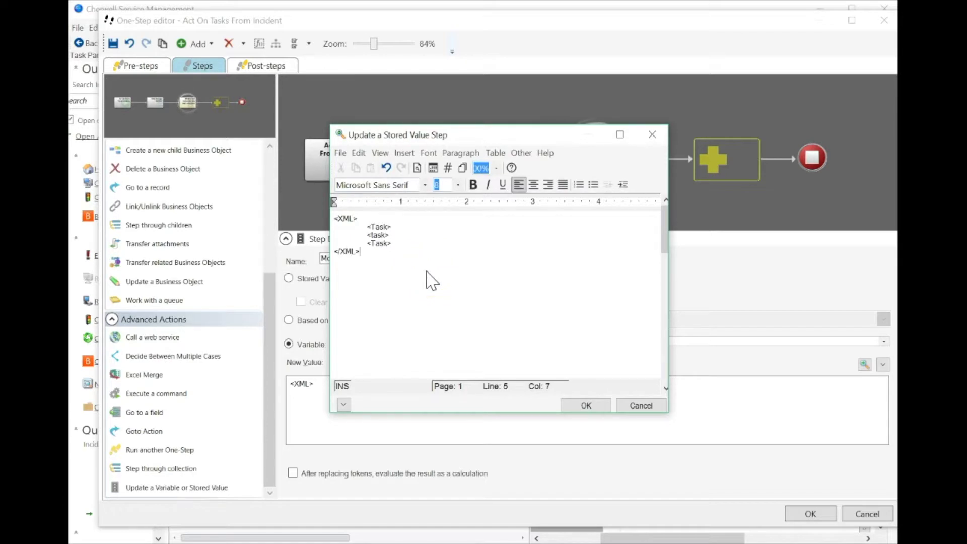
Delete the three indented Task lines between <XML> and </XML> in the expanded text editor.
drag(377, 256, 332, 225)
click(367, 253)
click(369, 269)
drag(402, 246, 323, 221)
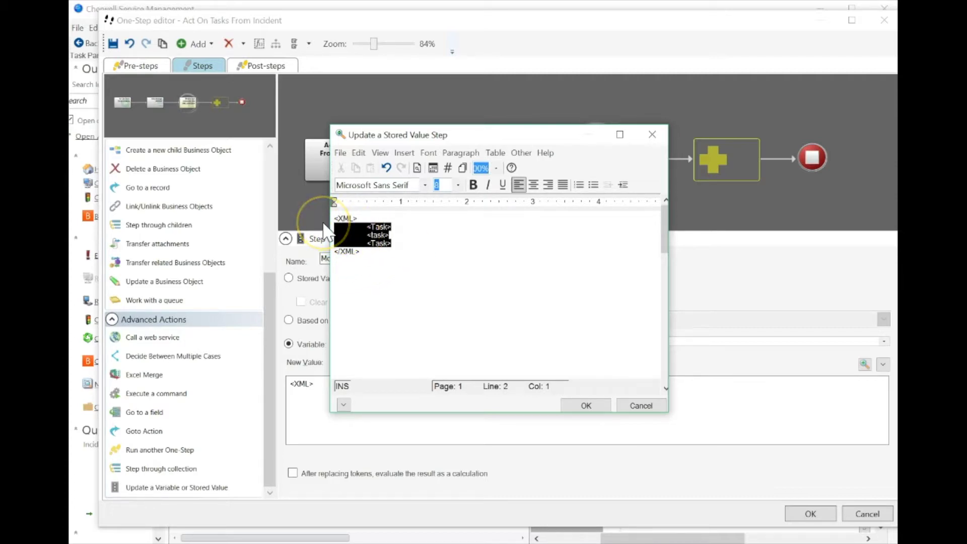
key(Delete)
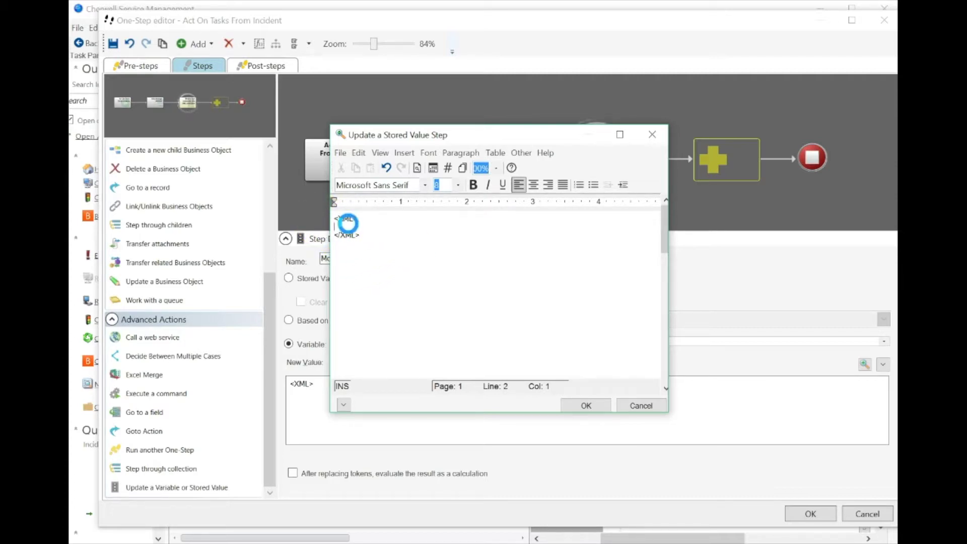
Insert the Task Collection variable on the empty line between <XML> and </XML>.
scroll(393, 228, down, 20)
double_click(388, 339)
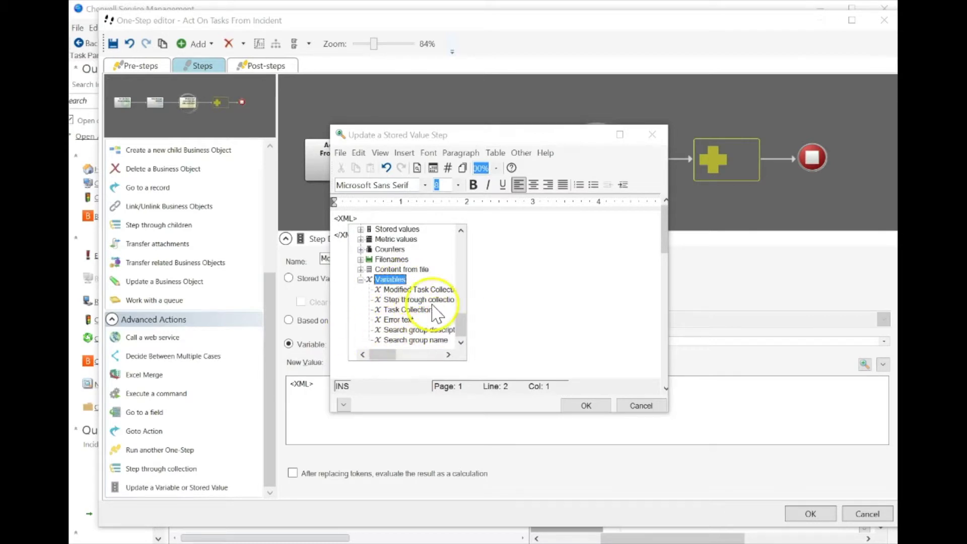
click(397, 310)
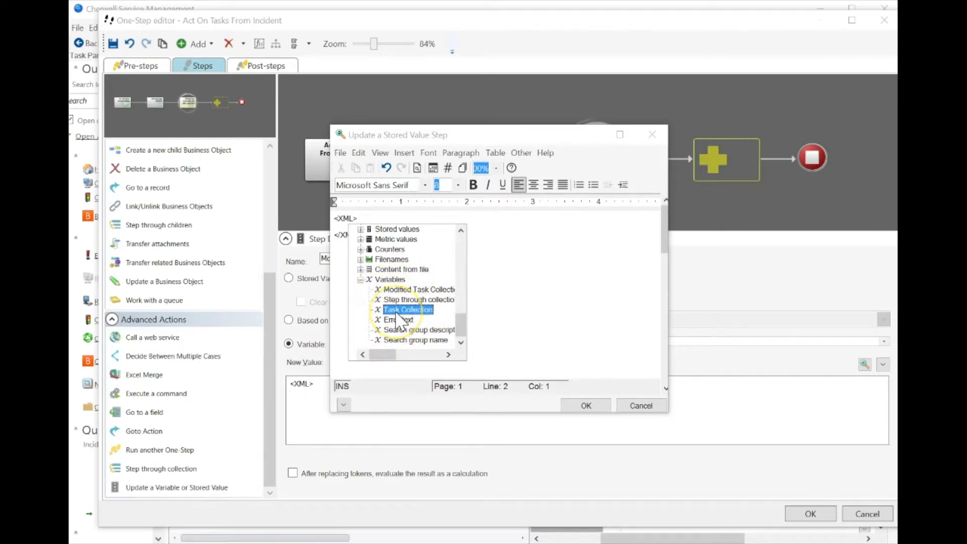
double_click(397, 310)
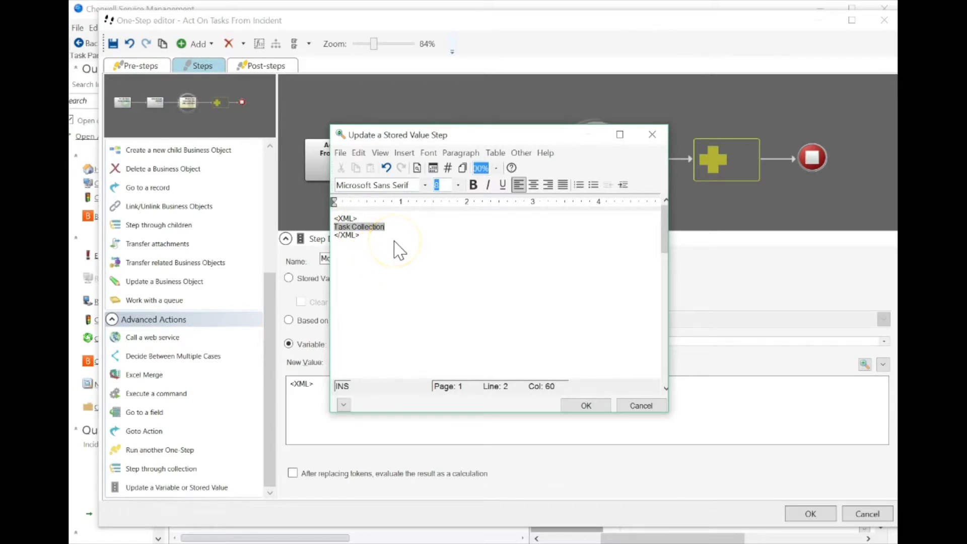
Accept the expanded text and set the Modified Task Collection variable's data type to XML Collection.
drag(371, 217, 332, 222)
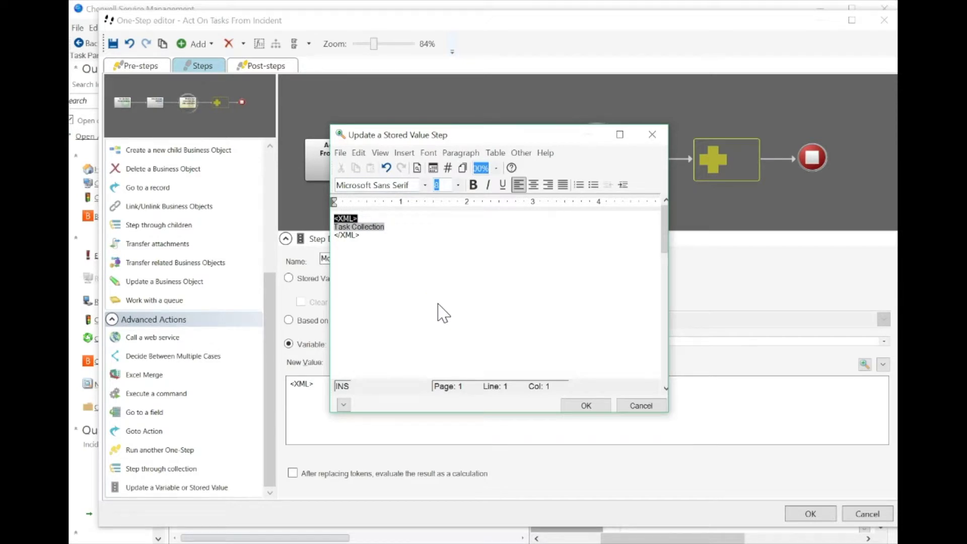
click(574, 410)
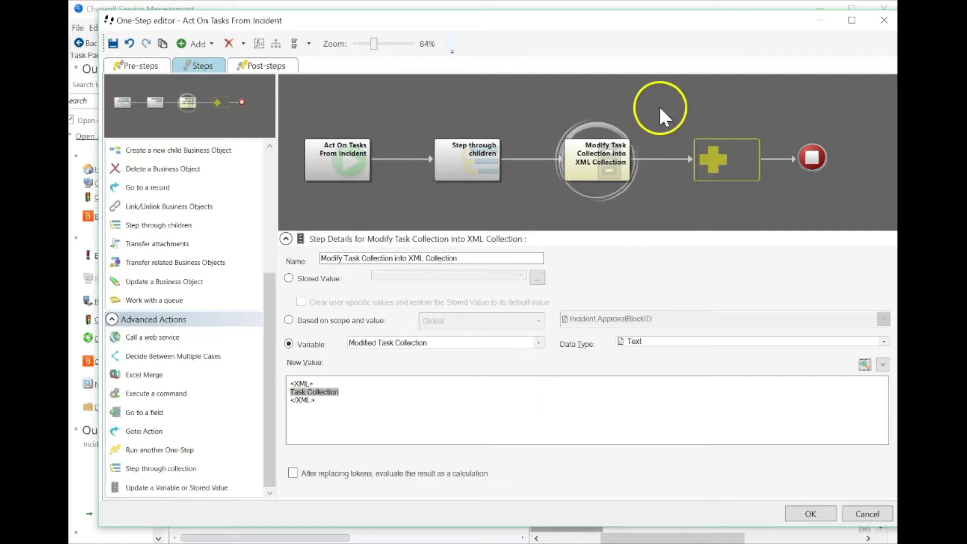
click(636, 343)
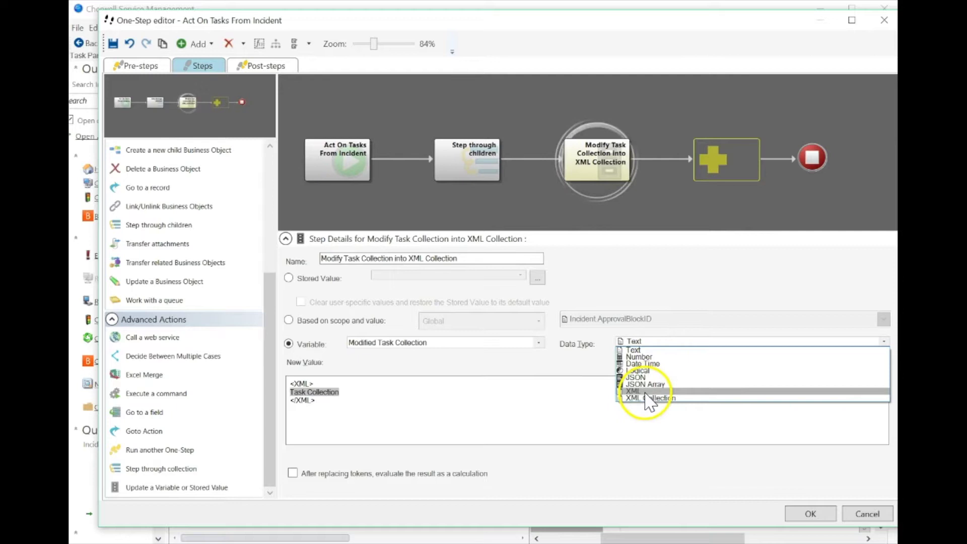
click(644, 398)
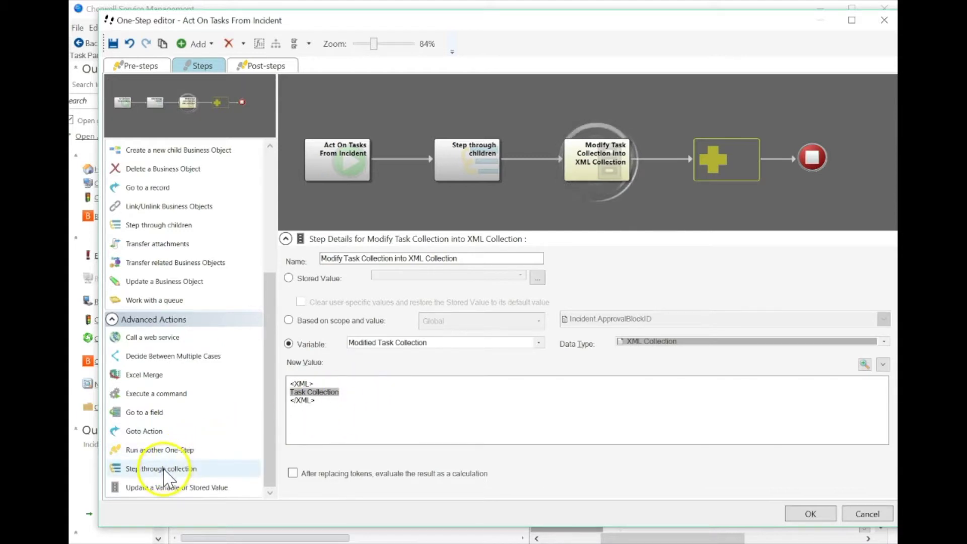
Add a Step through collection action after Modify Task Collection into XML Collection, with the Modified Task Collection variable as its collection.
drag(196, 460, 729, 161)
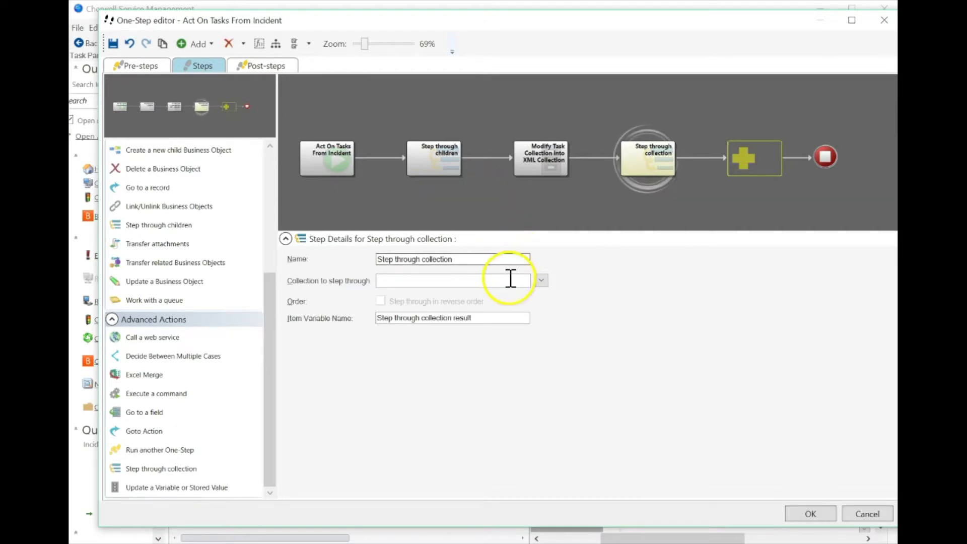
click(541, 280)
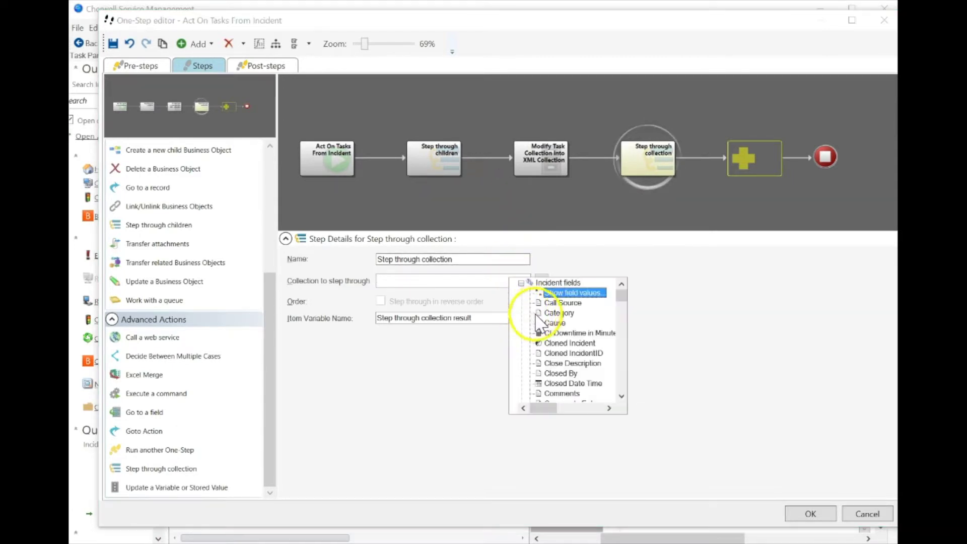
click(521, 283)
scroll(539, 334, down, 10)
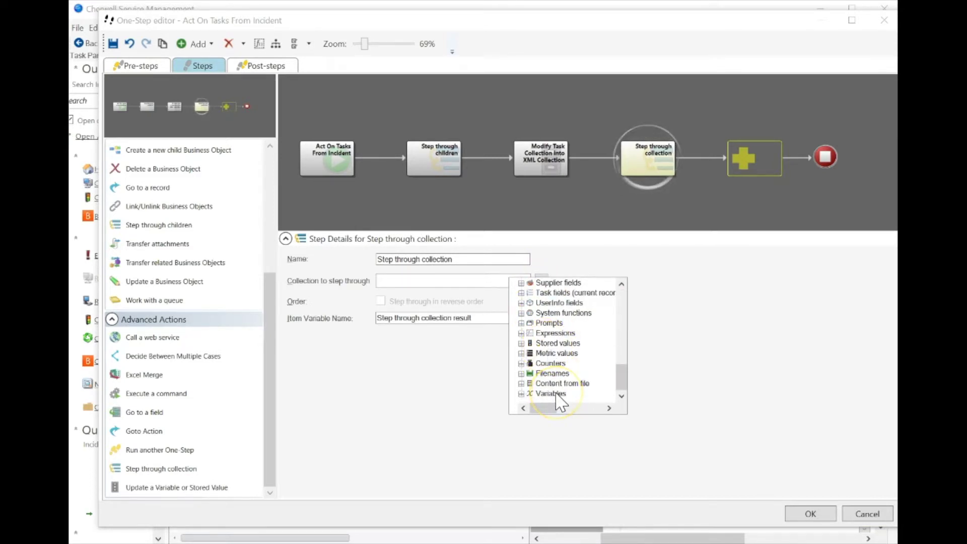
double_click(556, 393)
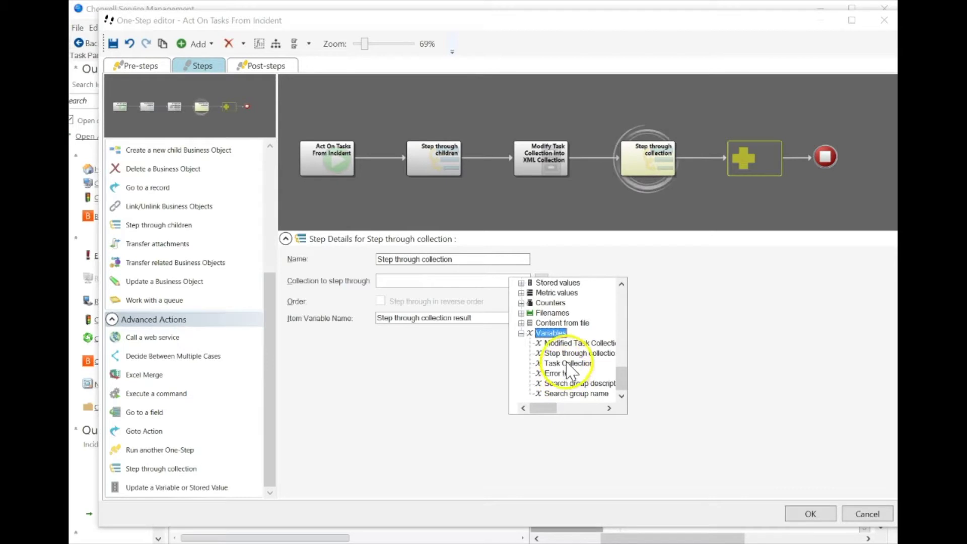
double_click(565, 344)
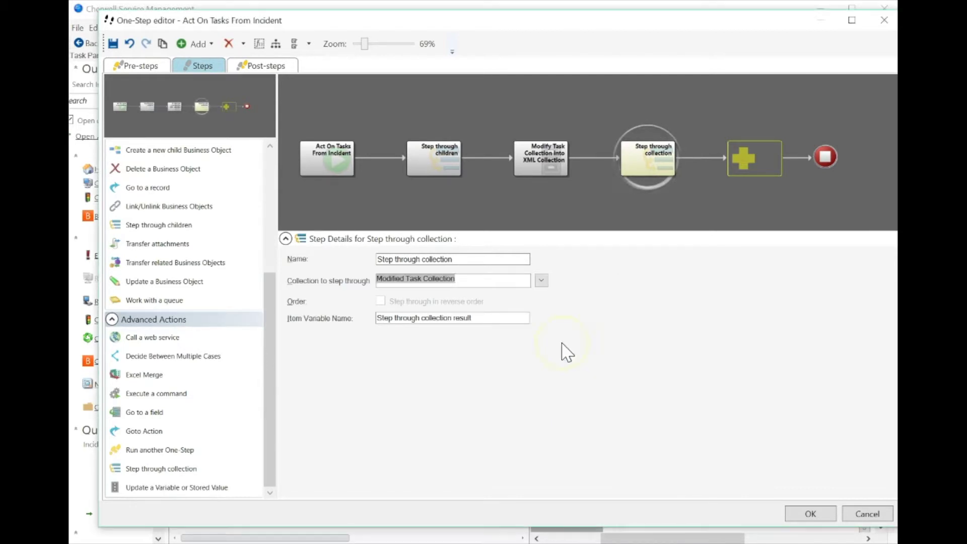
Review the wrapped value in Modify Task Collection into XML Collection, the collection step's item variable, and the Task XML nested in Step through children.
click(530, 162)
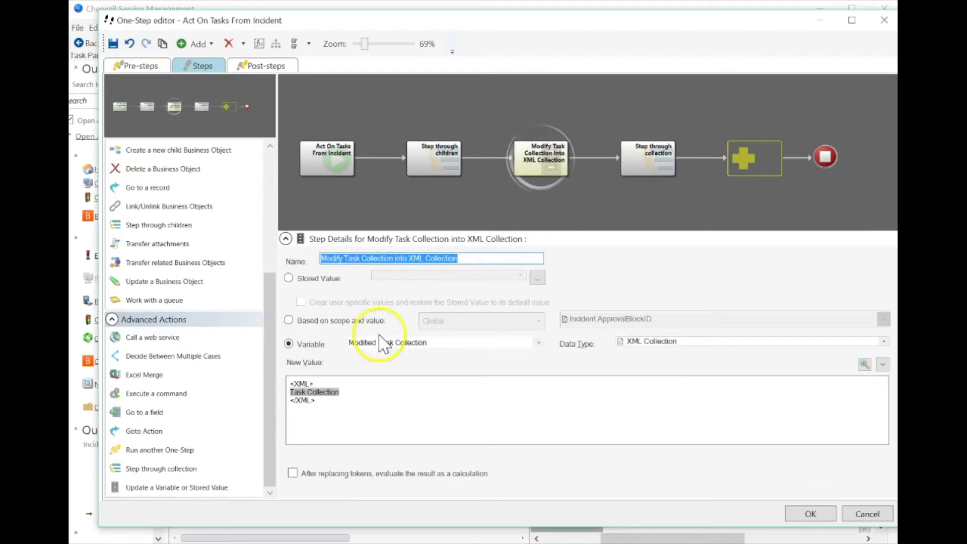
click(638, 159)
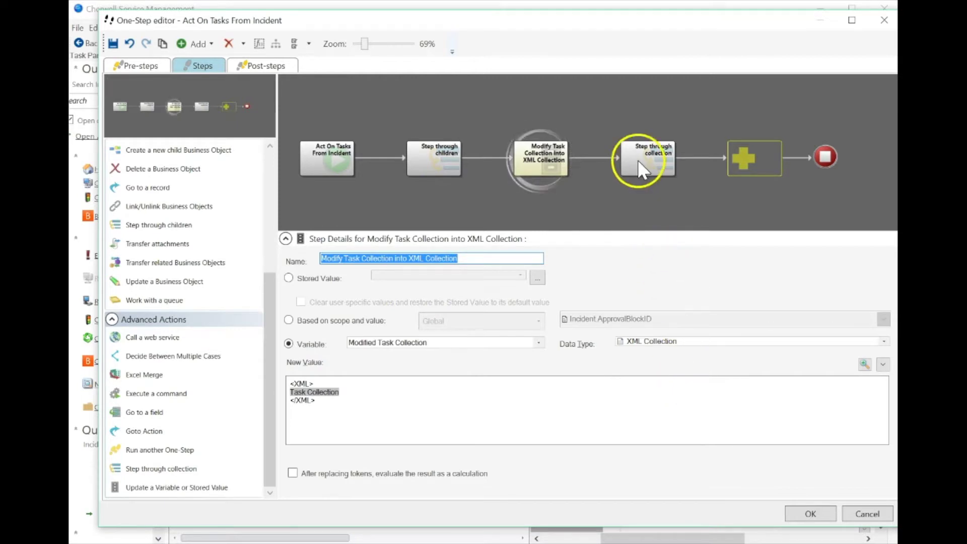
click(534, 160)
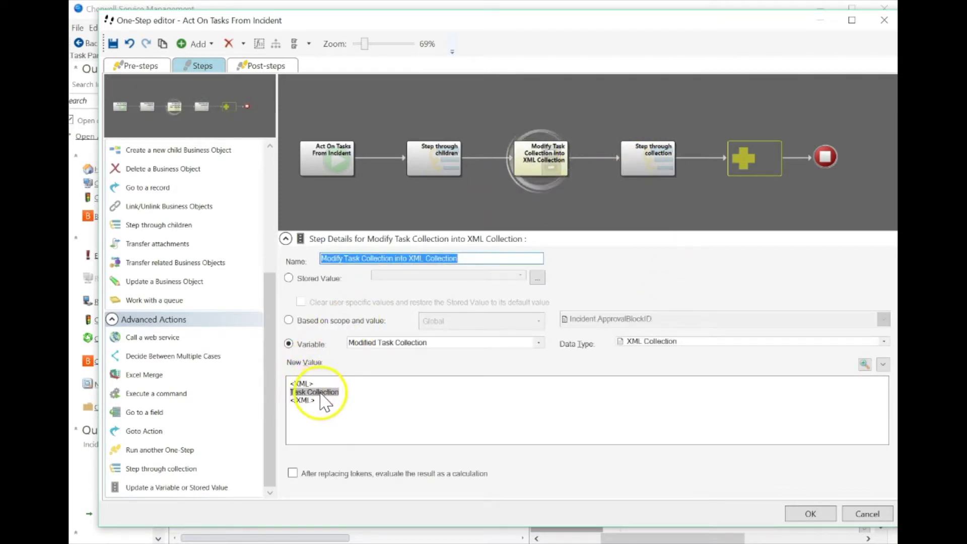
click(308, 383)
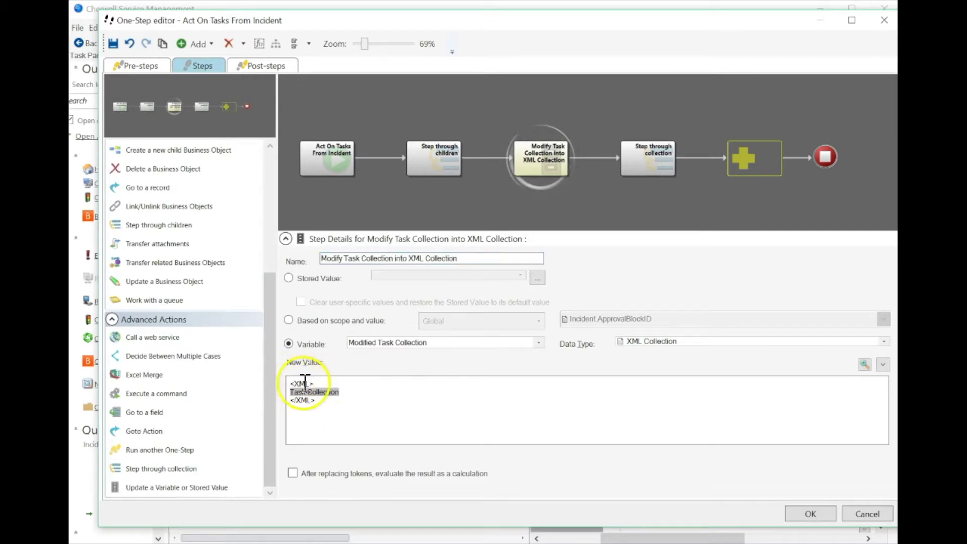
click(641, 165)
drag(473, 318, 376, 297)
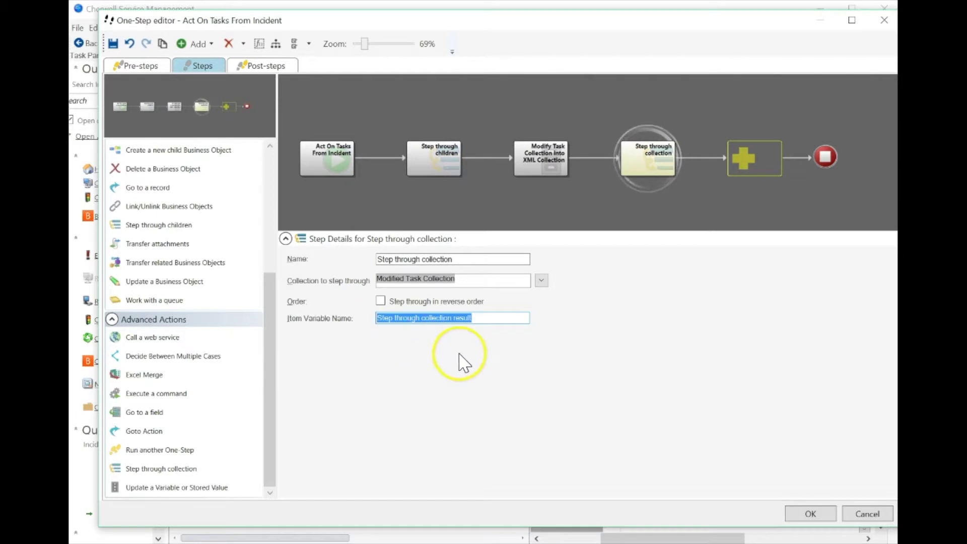
click(437, 158)
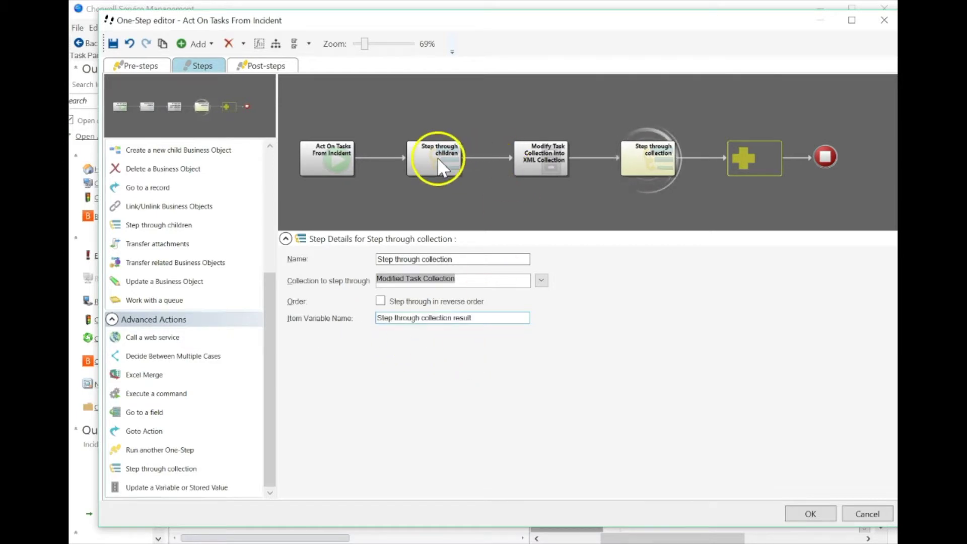
double_click(437, 157)
click(451, 173)
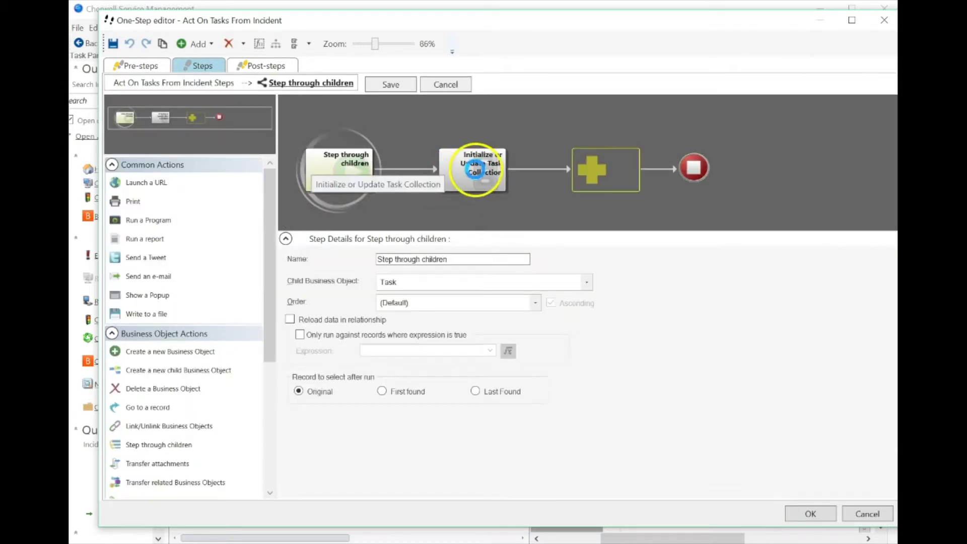
drag(437, 397, 250, 384)
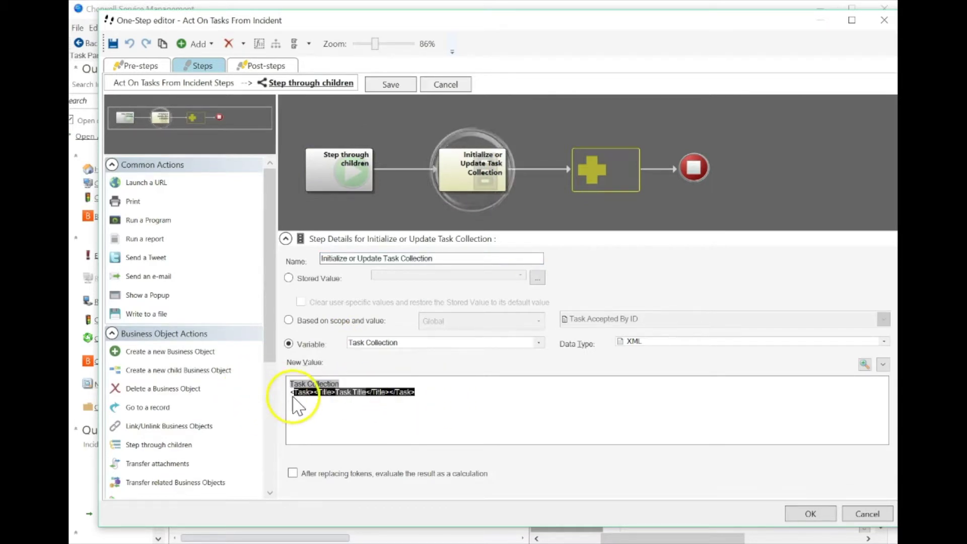
click(440, 85)
Set the Step through collection action's item variable name to "Current Task Element".
click(646, 152)
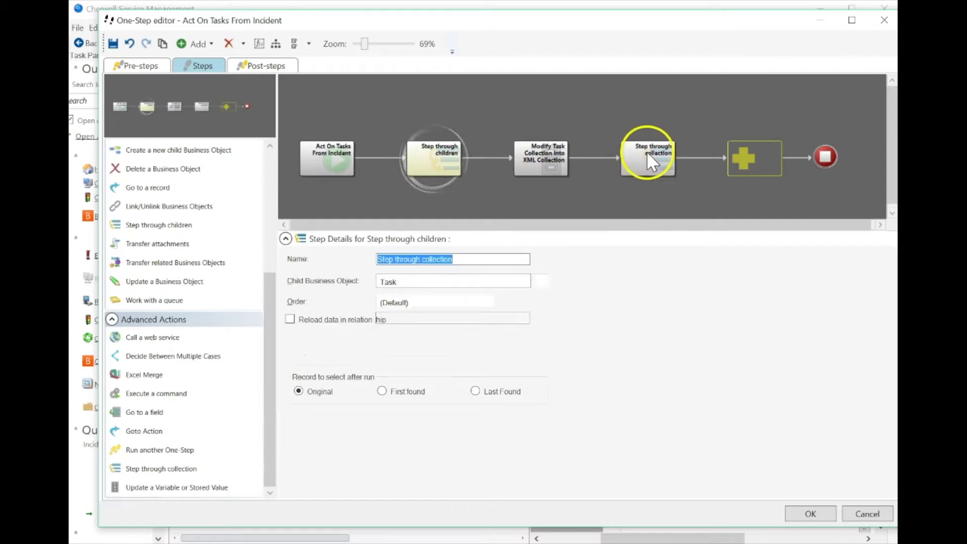
drag(495, 316, 362, 317)
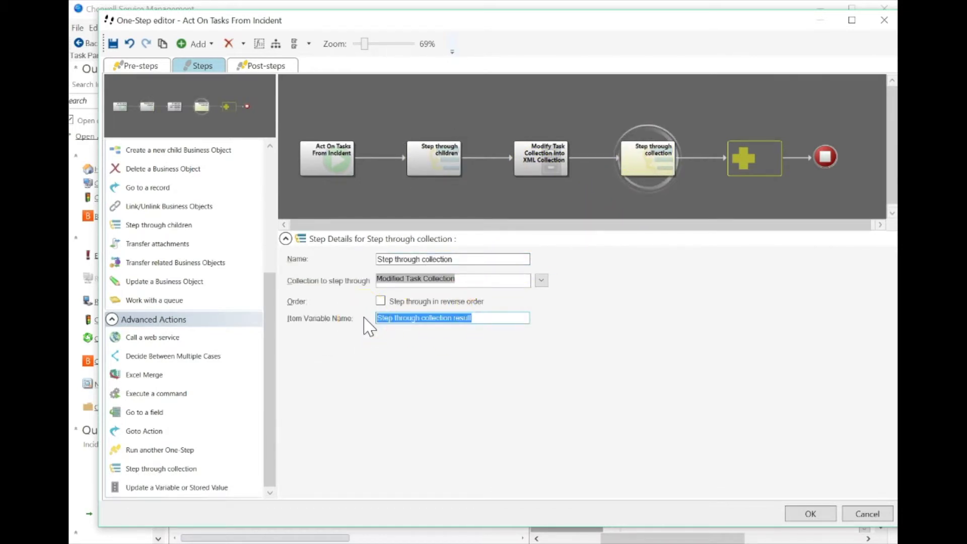
text(Current Task Element)
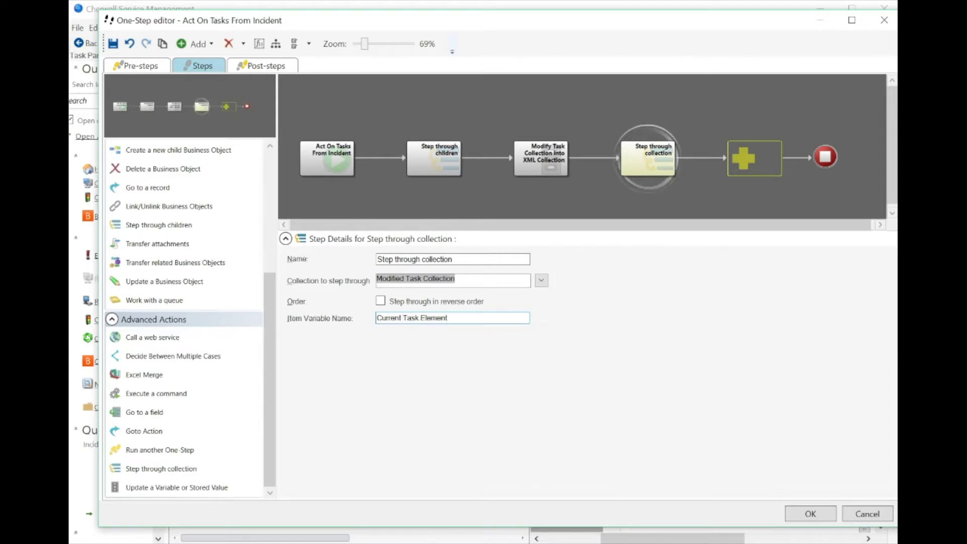
Open the nested steps of Step through collection and rename its starting step "Step through Tasks".
double_click(642, 167)
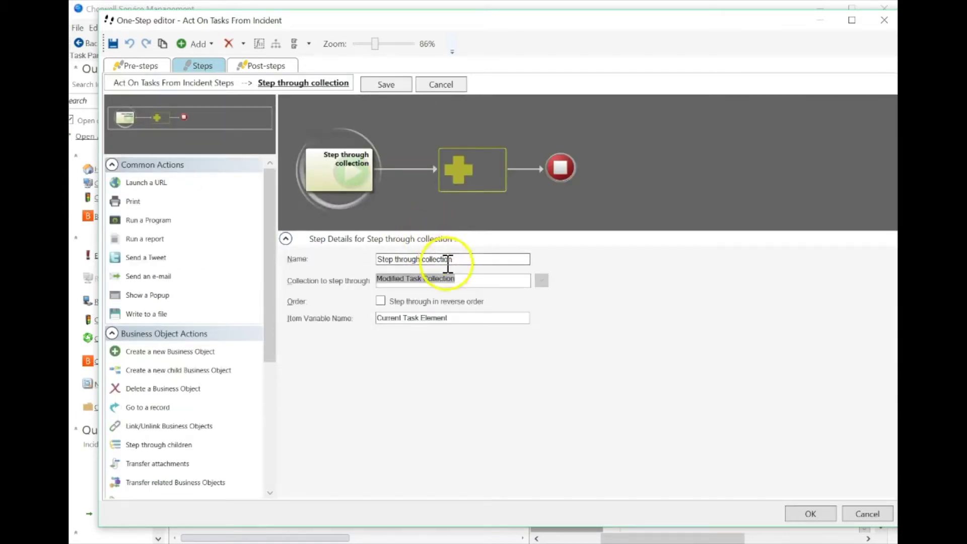
double_click(446, 260)
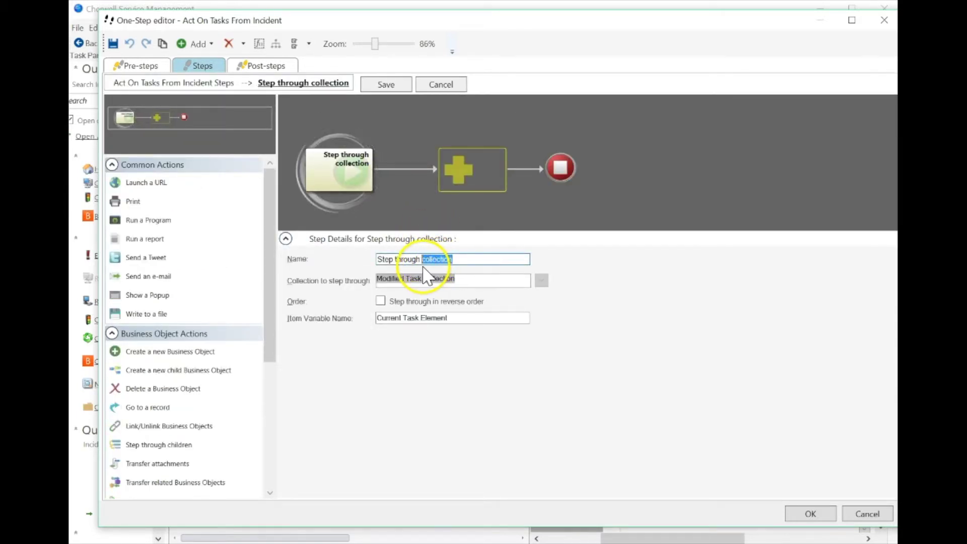
text(Tasks)
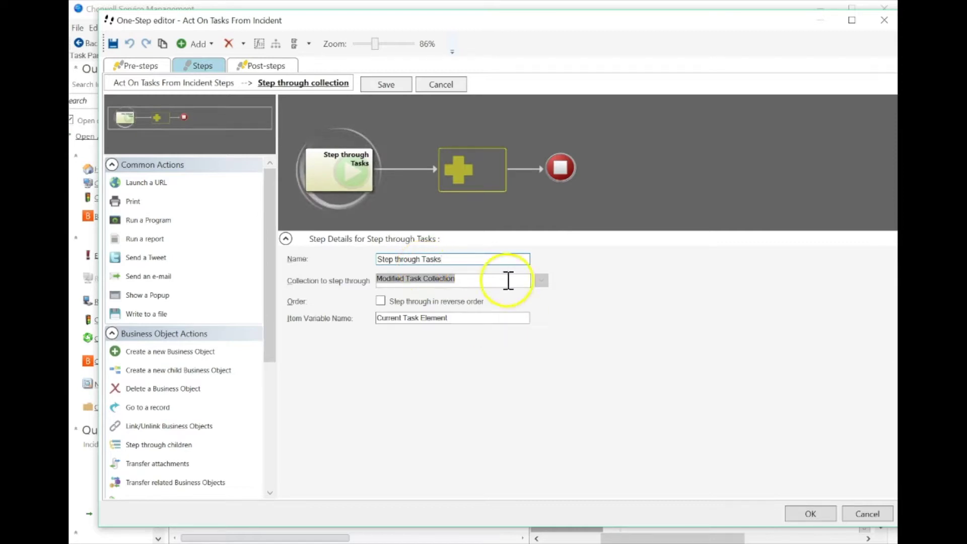
drag(456, 259, 292, 253)
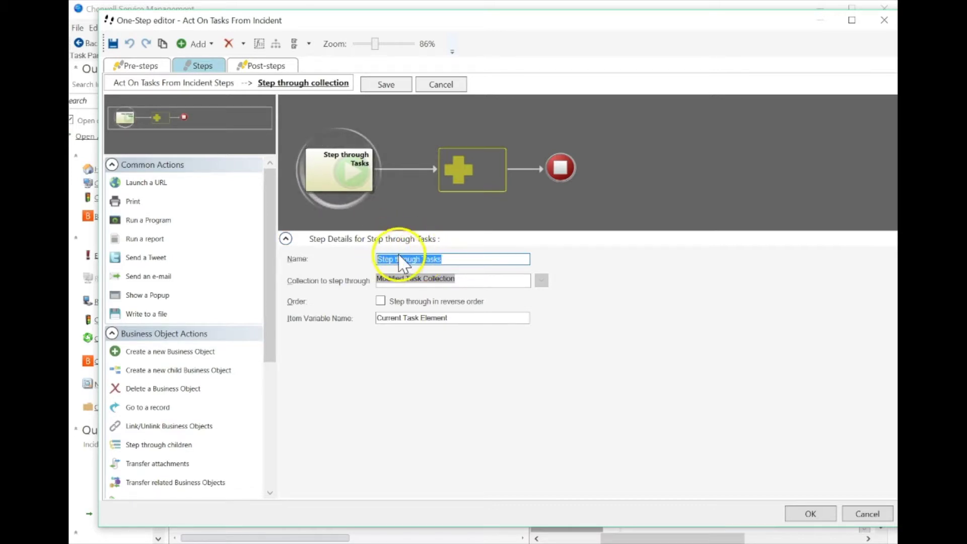
Add an Update a Variable or Stored Value action after Step through Tasks and target a variable named "Current Title".
drag(265, 270, 277, 415)
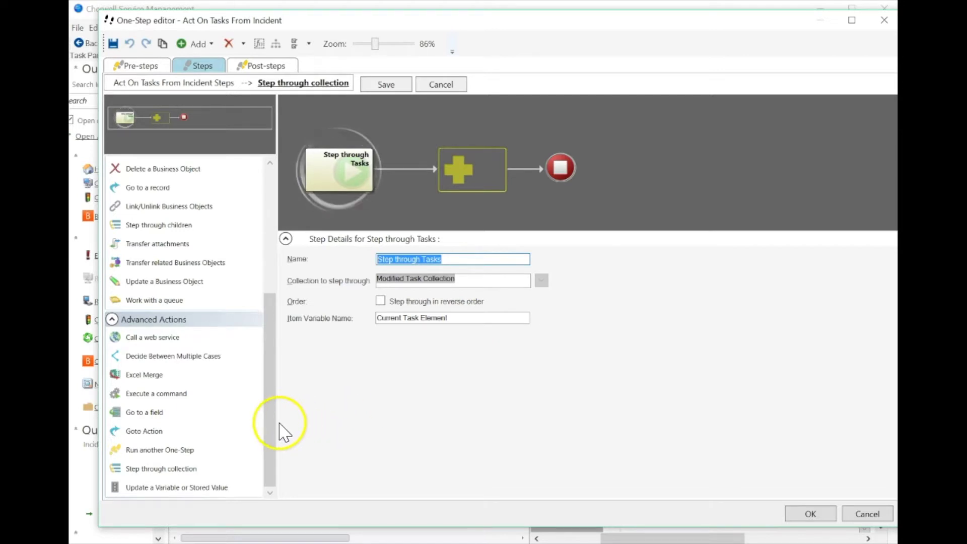
drag(184, 487, 476, 183)
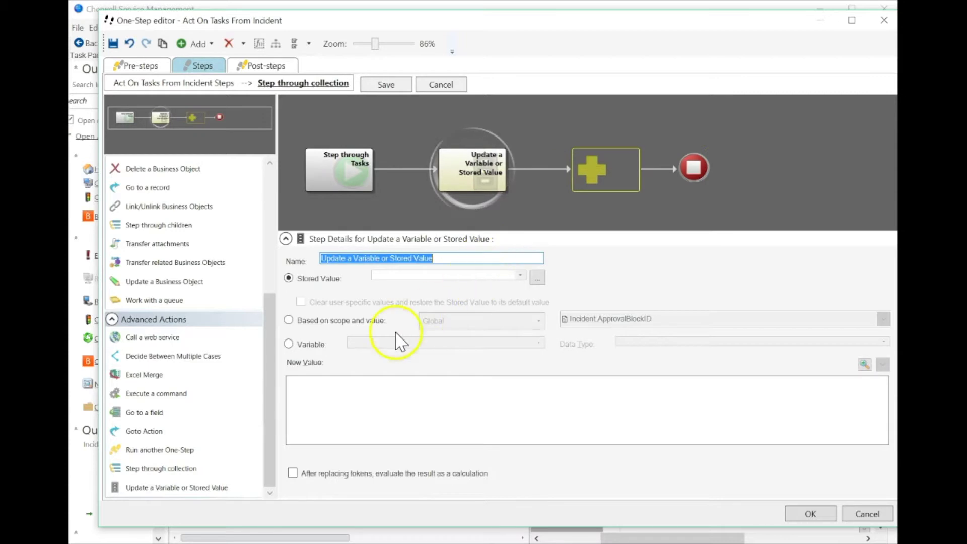
click(295, 344)
click(364, 345)
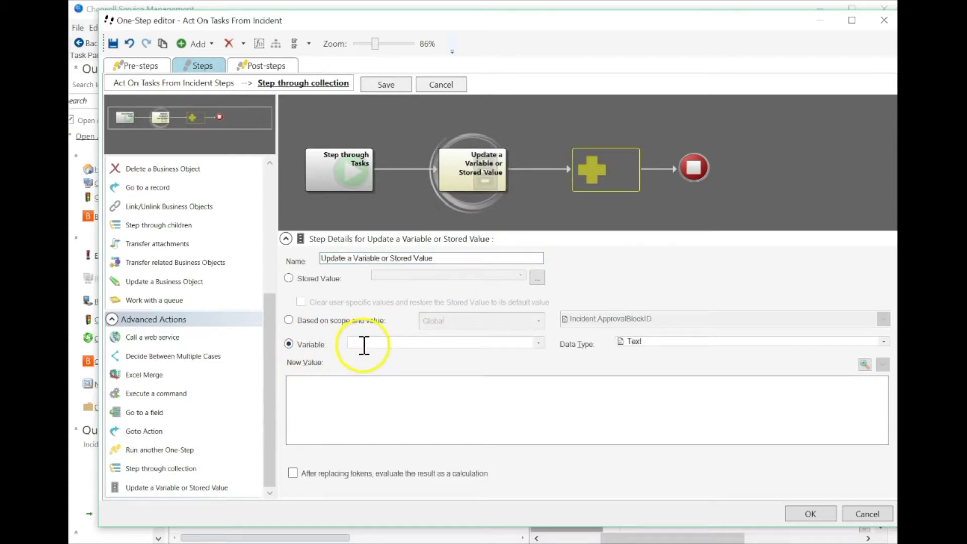
text(T)
text(Cur)
text(Current Title)
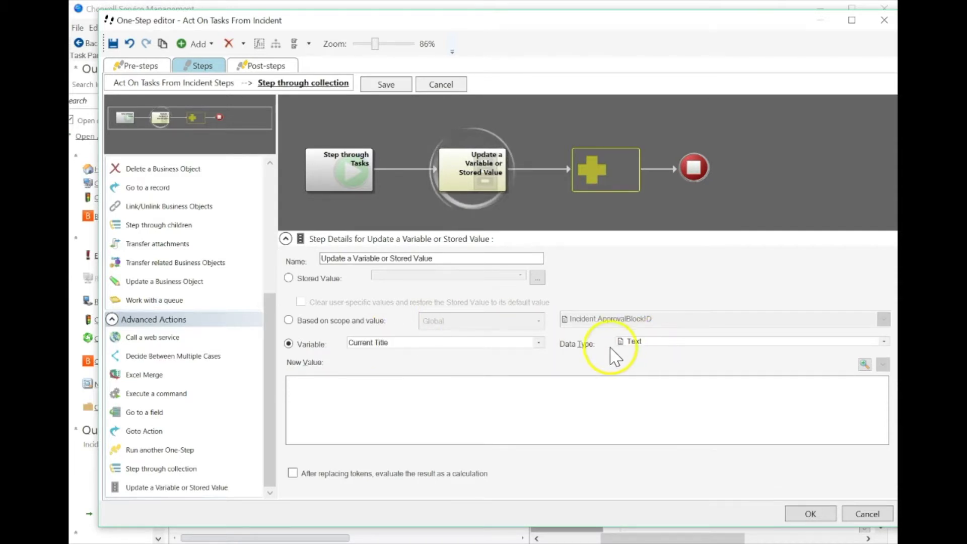
Set the new value of the Current Title update to the Current Task Element variable and check it against Step through Tasks' item variable.
click(390, 394)
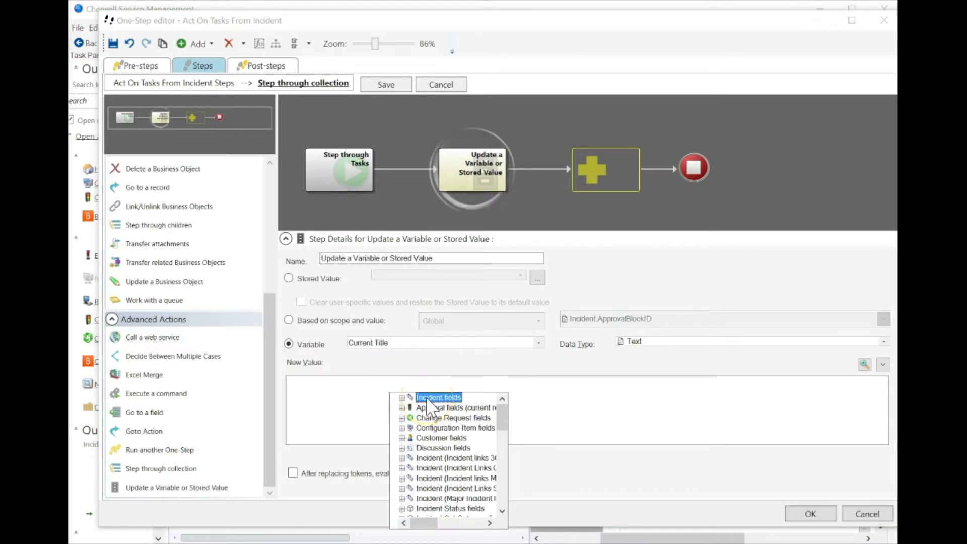
scroll(427, 402, down, 10)
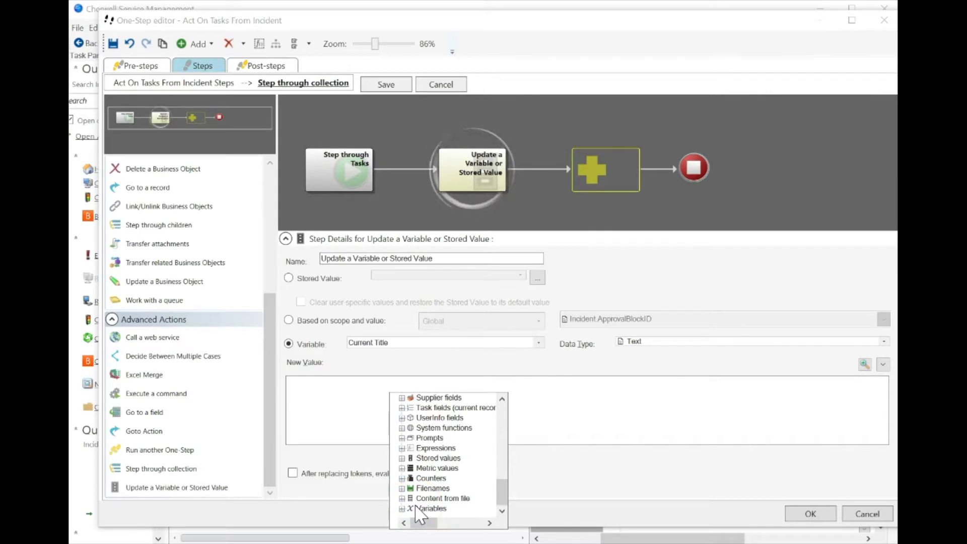
double_click(416, 509)
click(434, 479)
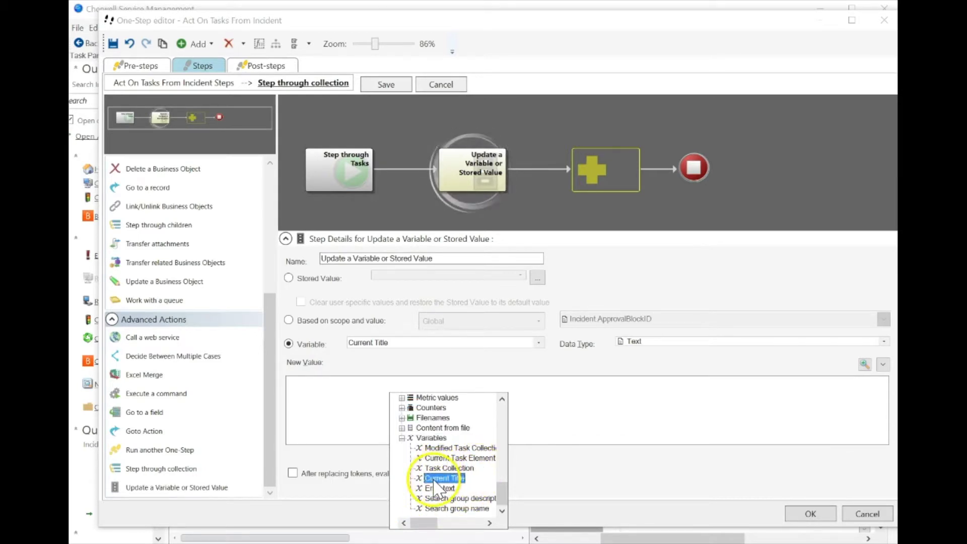
click(464, 459)
double_click(463, 459)
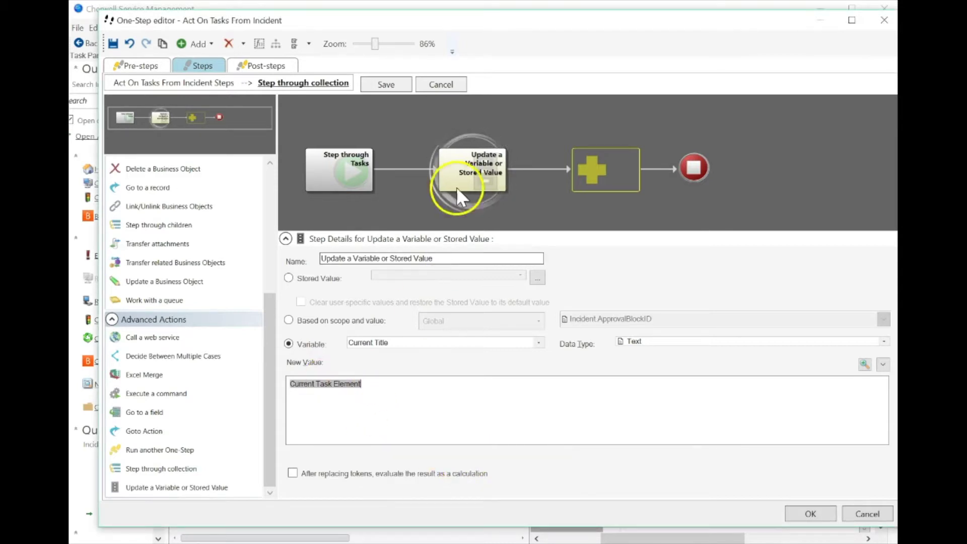
click(341, 158)
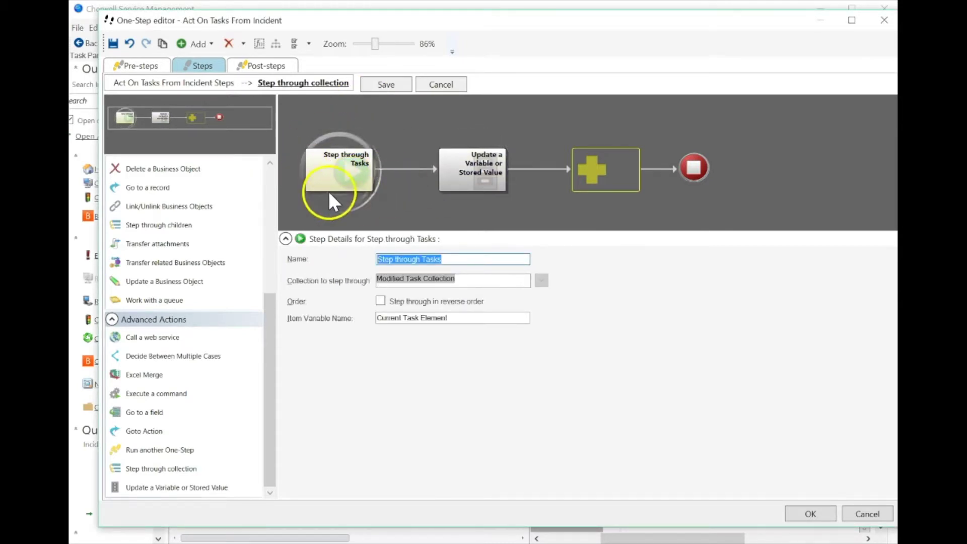
click(470, 174)
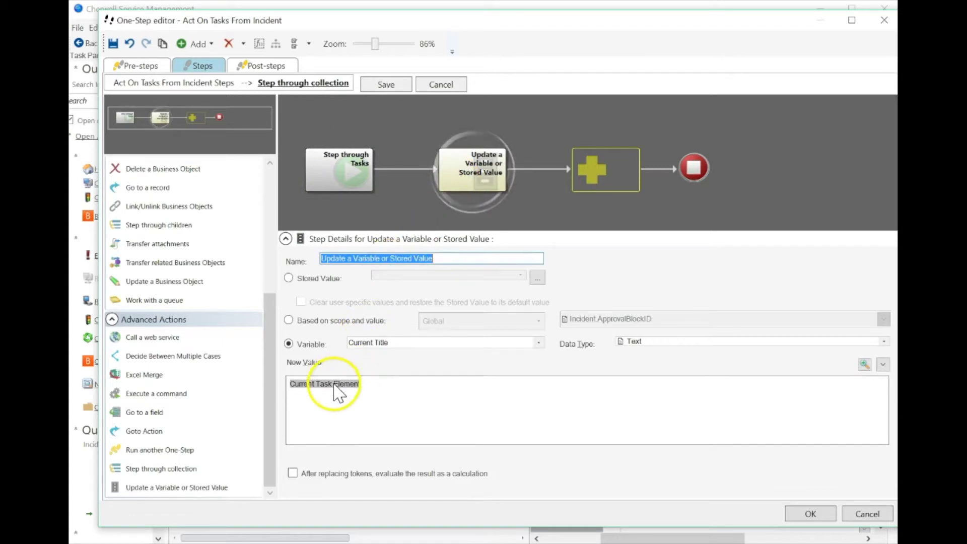
double_click(335, 395)
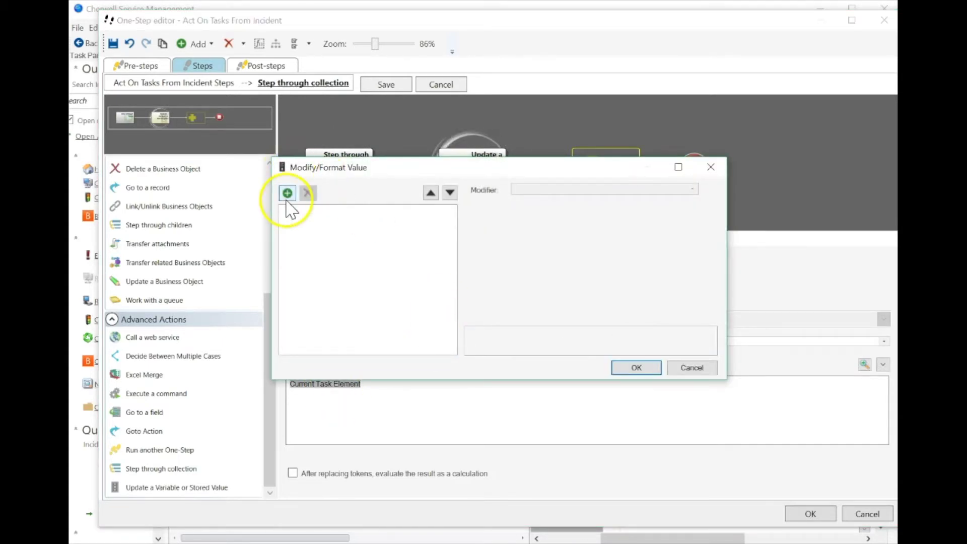
click(287, 193)
drag(463, 174, 659, 93)
click(748, 108)
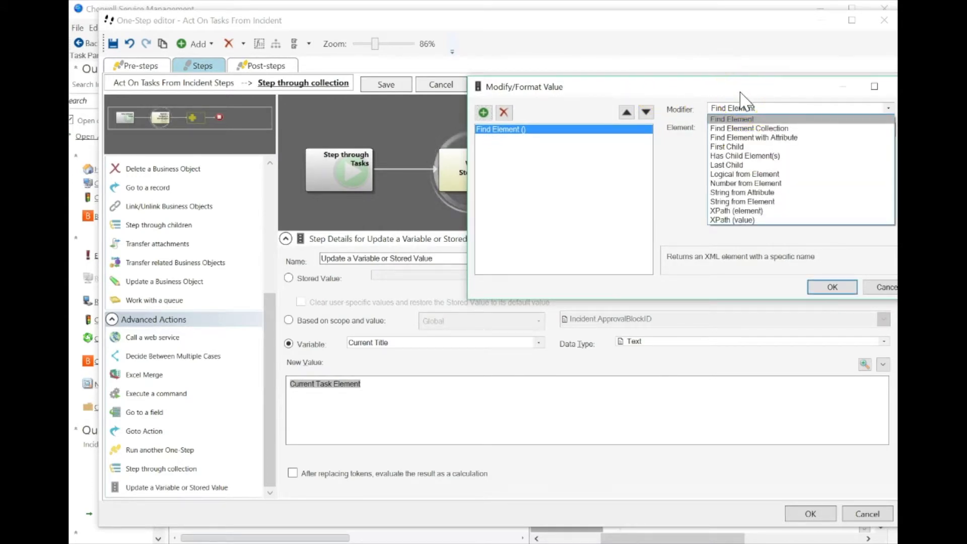
click(742, 203)
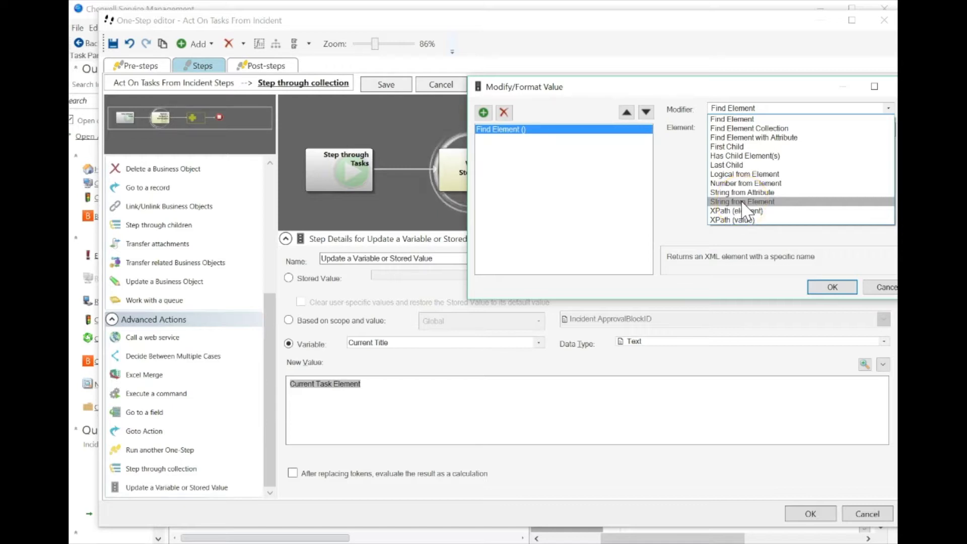
click(795, 266)
click(879, 287)
click(879, 287)
Save the collection's nested steps and open the Initialize or Update Task Collection action inside Step through children.
click(381, 86)
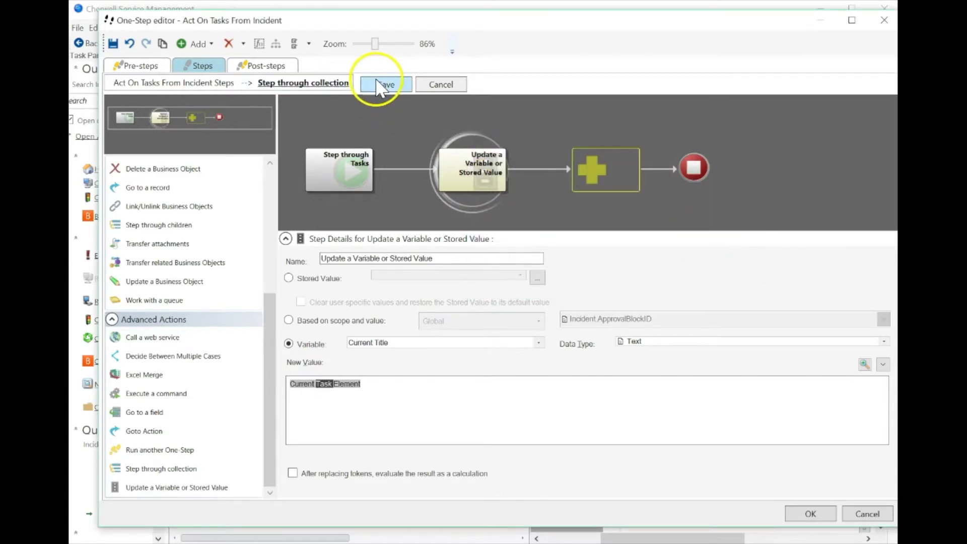
click(428, 138)
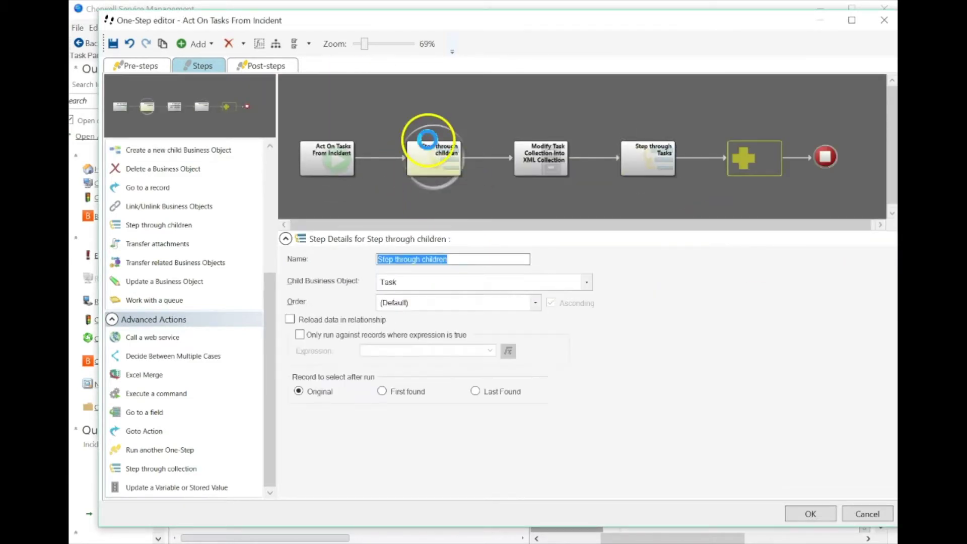
double_click(428, 138)
click(409, 174)
click(476, 186)
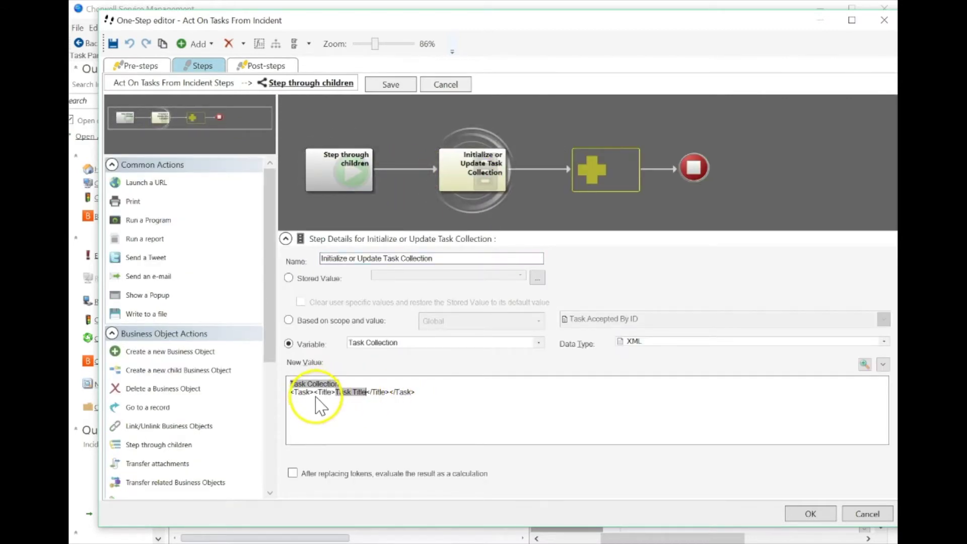
Try a Title="Test" attribute in the opening Task tag of the Task Collection value, and leave the nested steps without keeping it.
drag(314, 396, 387, 397)
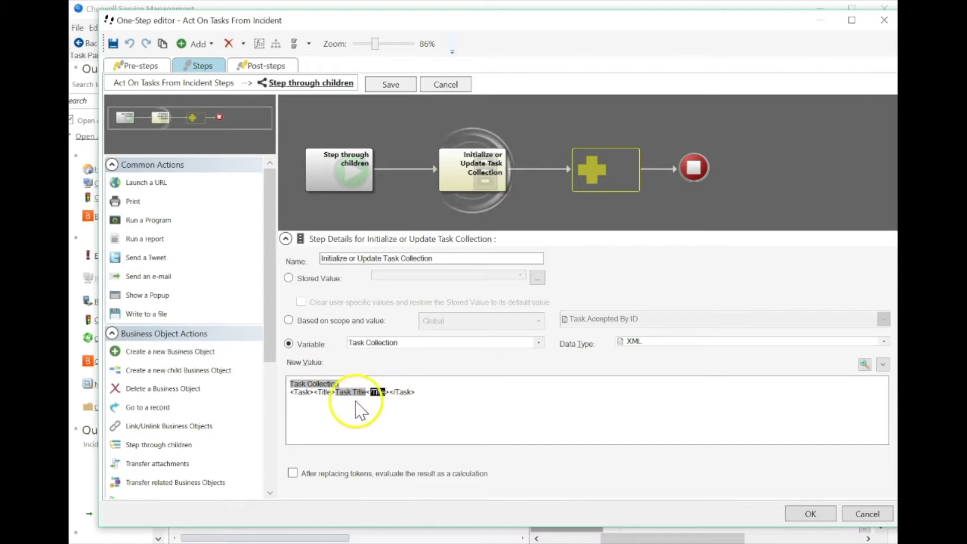
click(330, 415)
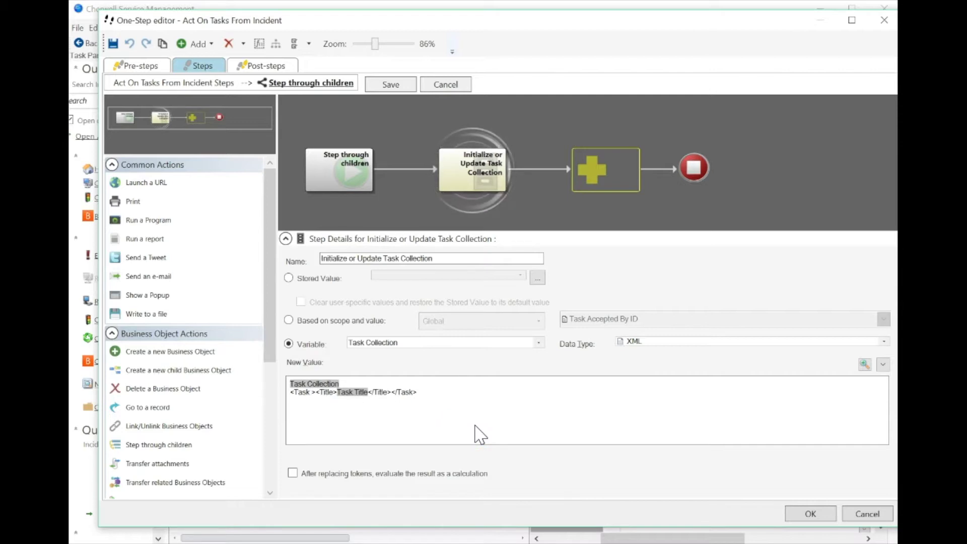
text(Title="")
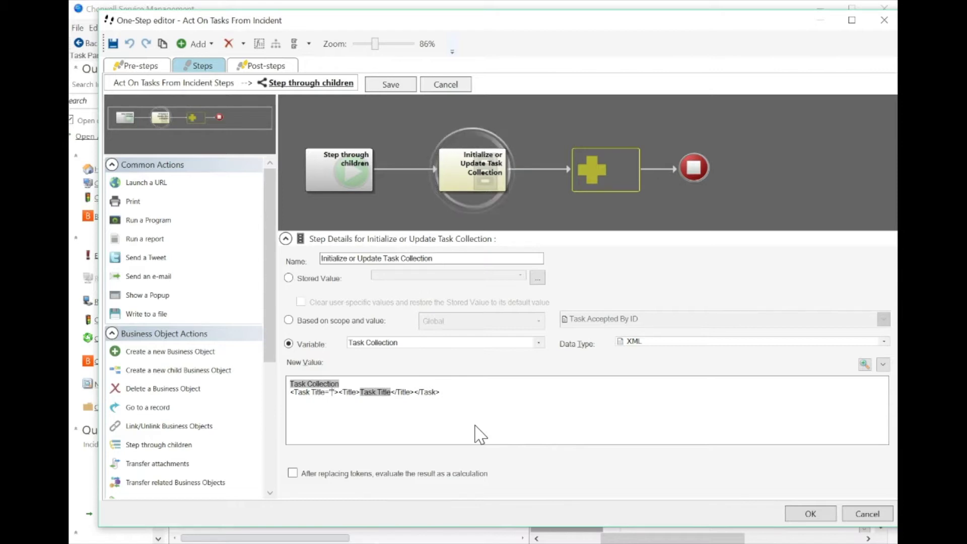
text(Test)
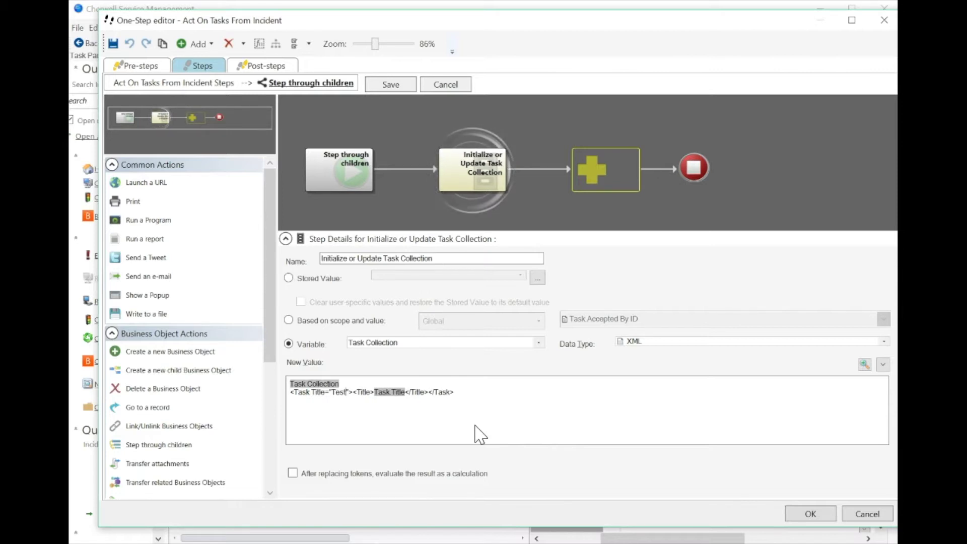
click(281, 379)
drag(311, 392, 348, 394)
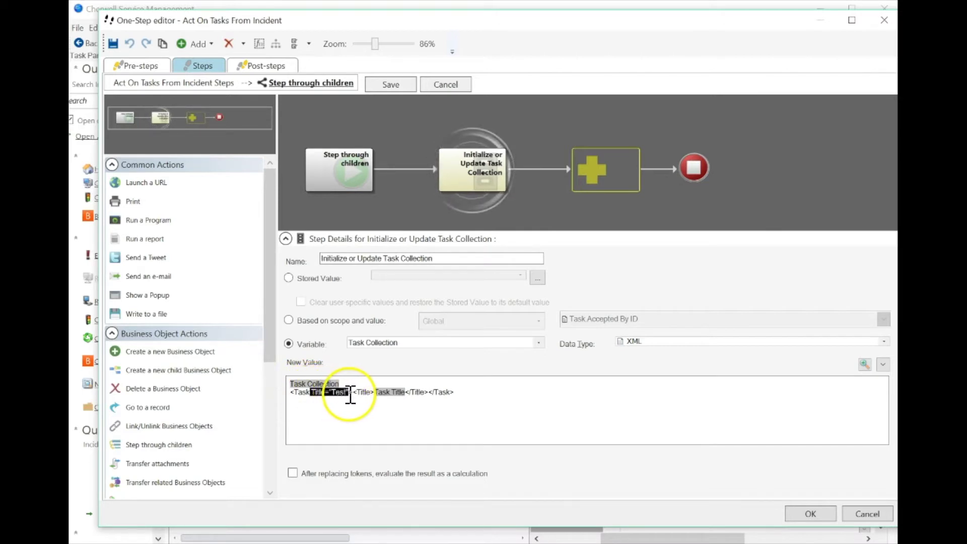
key(Delete)
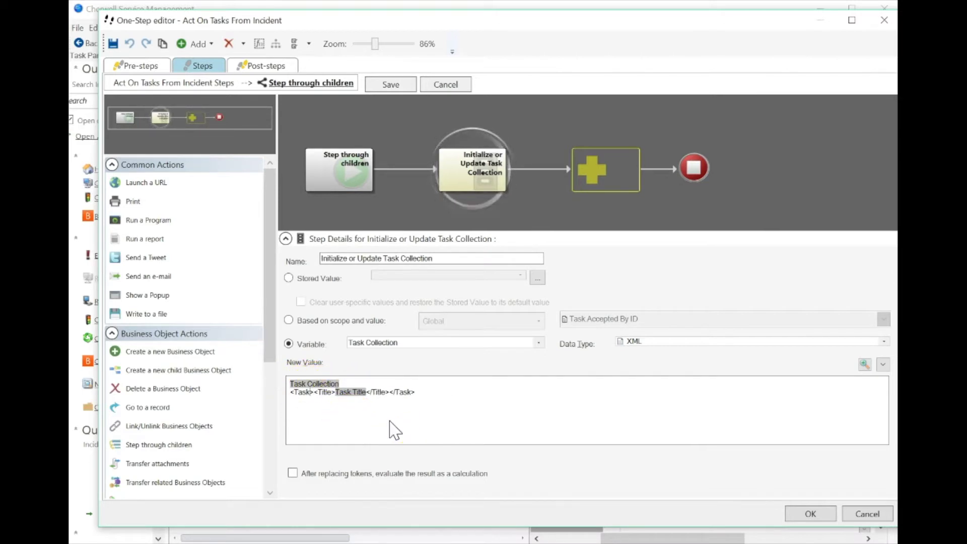
double_click(324, 392)
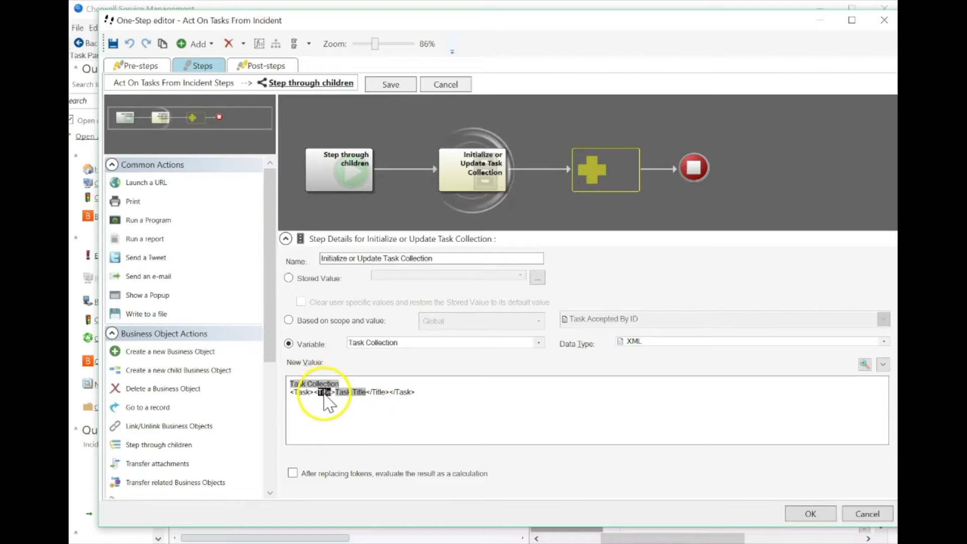
click(441, 83)
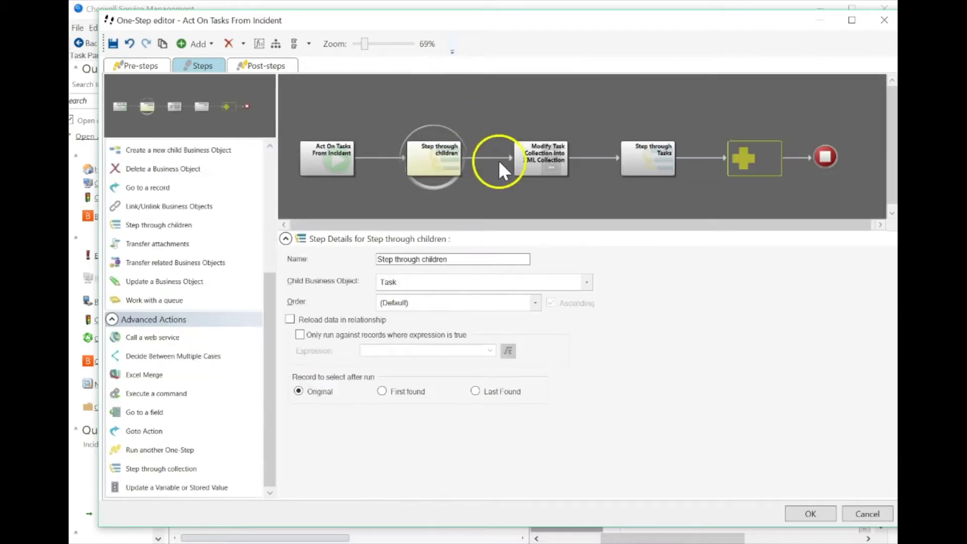
Inside Step through Tasks, add a String from Element modifier with element "Title" to the Current Task Element token and save the nested steps.
click(654, 171)
double_click(653, 162)
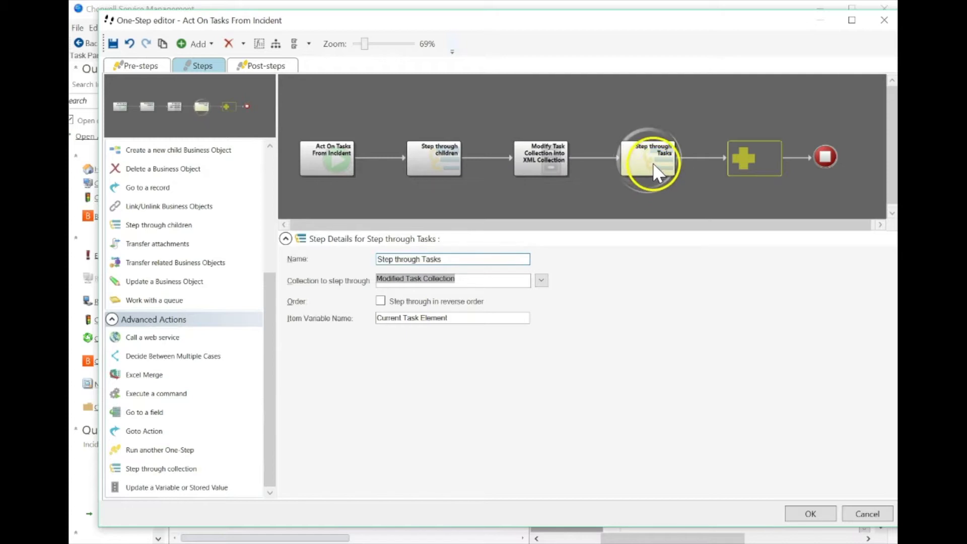
click(493, 165)
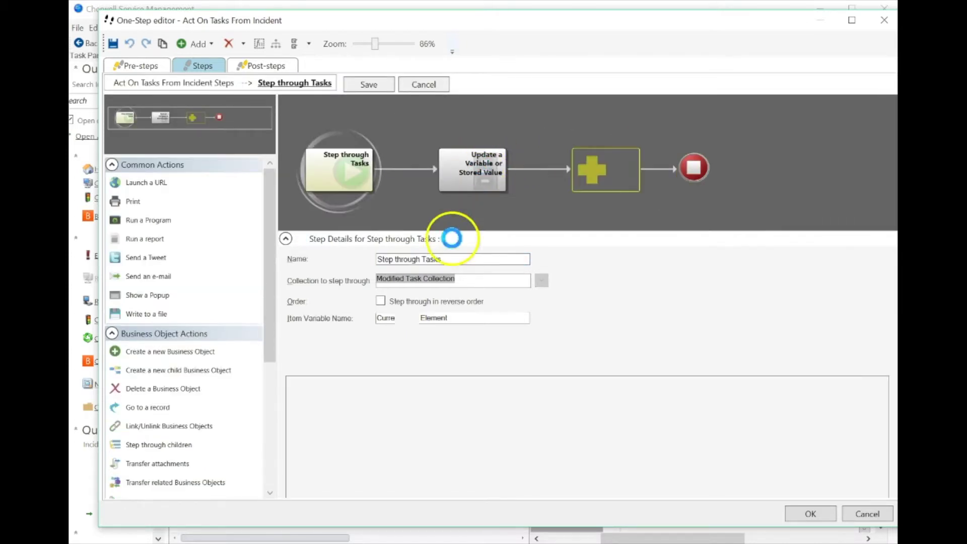
right_click(340, 385)
click(321, 419)
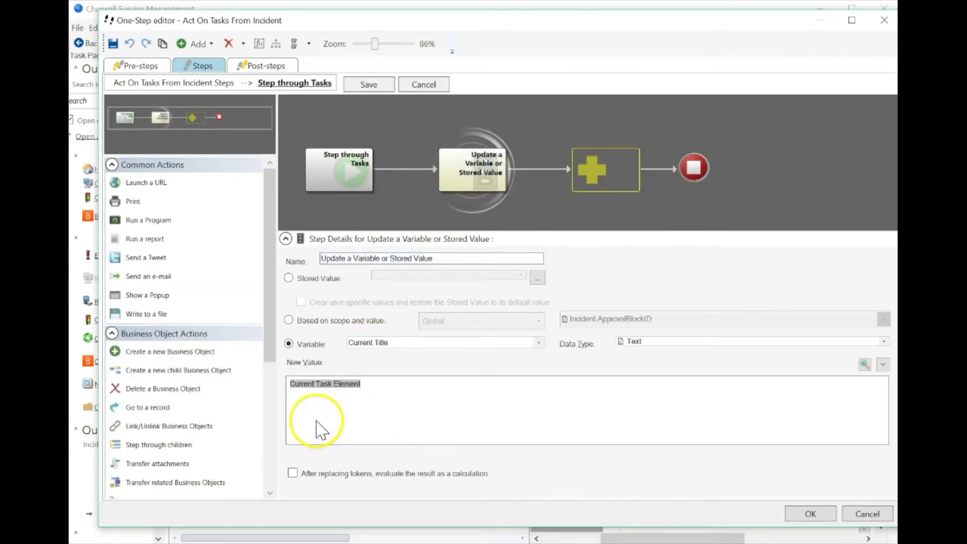
click(288, 193)
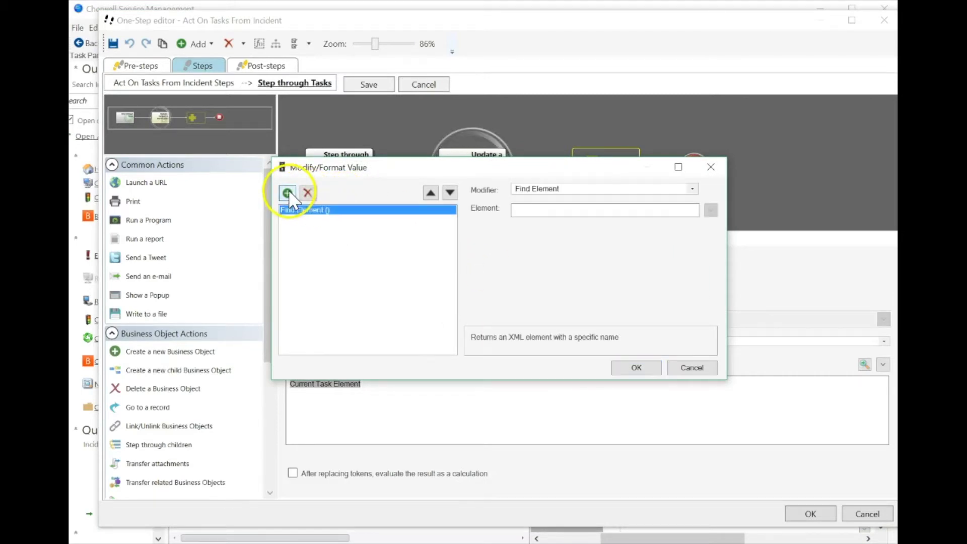
click(571, 189)
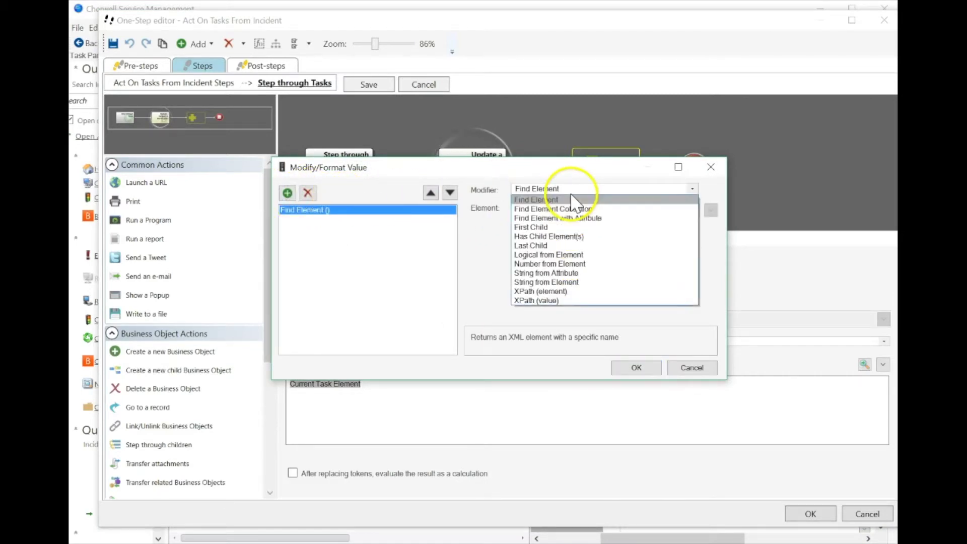
click(549, 282)
click(546, 210)
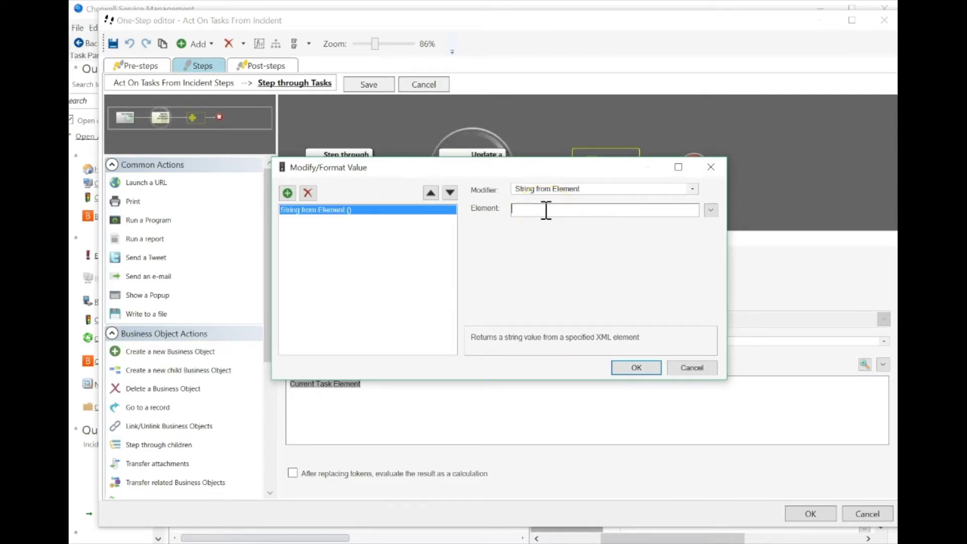
drag(517, 172, 594, 151)
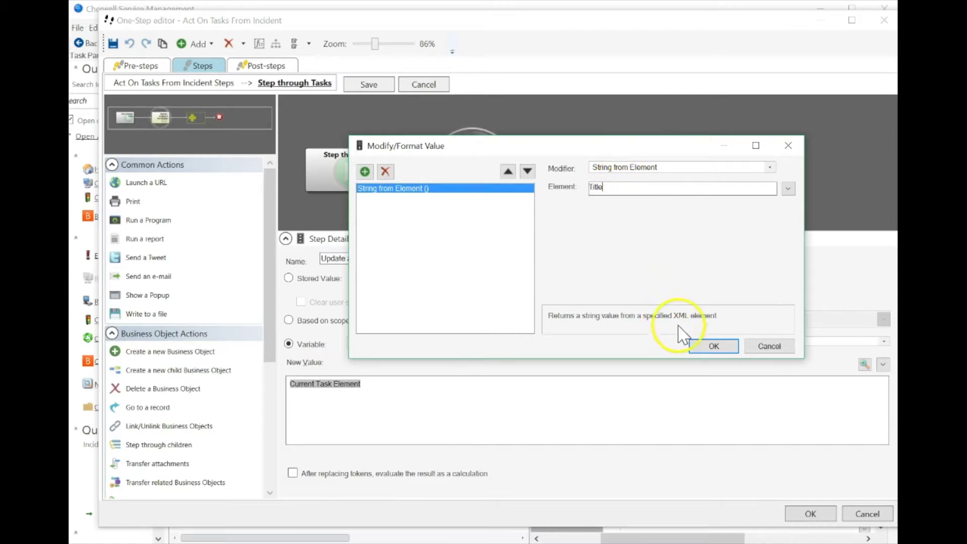
click(723, 361)
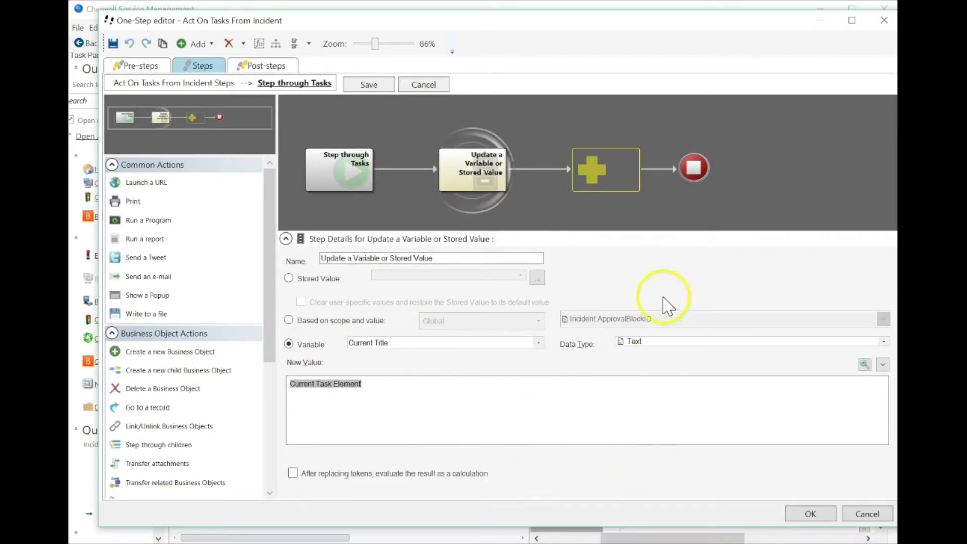
click(369, 84)
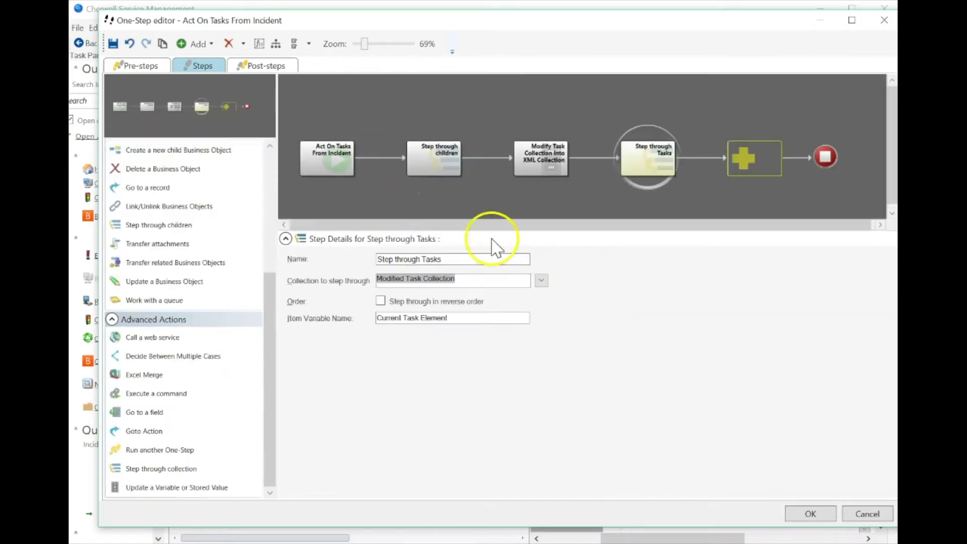
Open the nested steps of the Step through Tasks action.
double_click(647, 161)
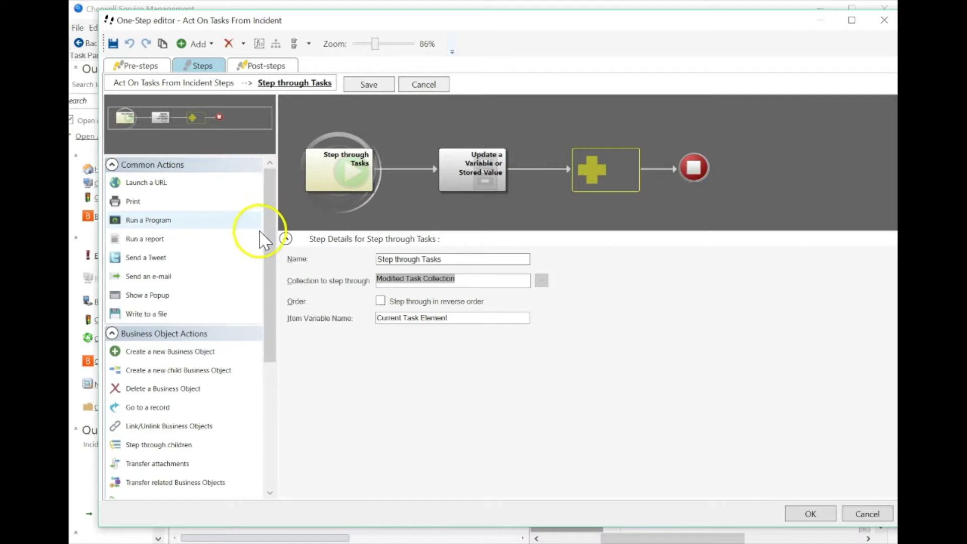
Try an Update a Business Object action after the variable update, look through its field groups, and delete the action.
drag(267, 238, 265, 373)
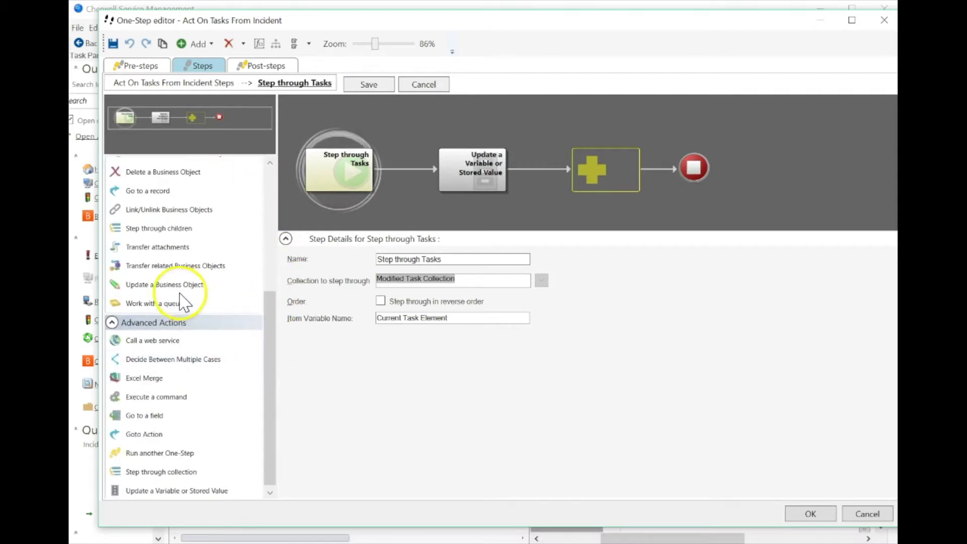
drag(164, 292, 595, 166)
click(317, 302)
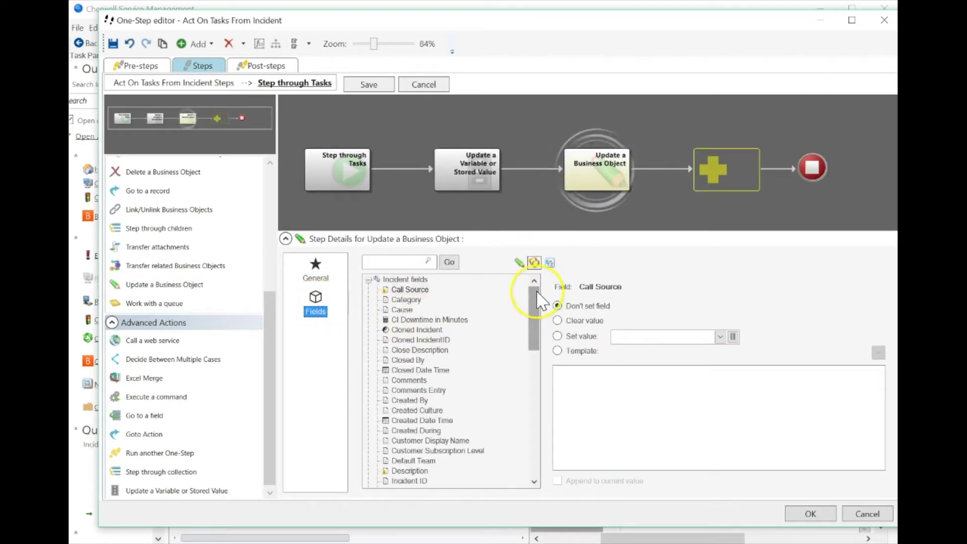
click(376, 280)
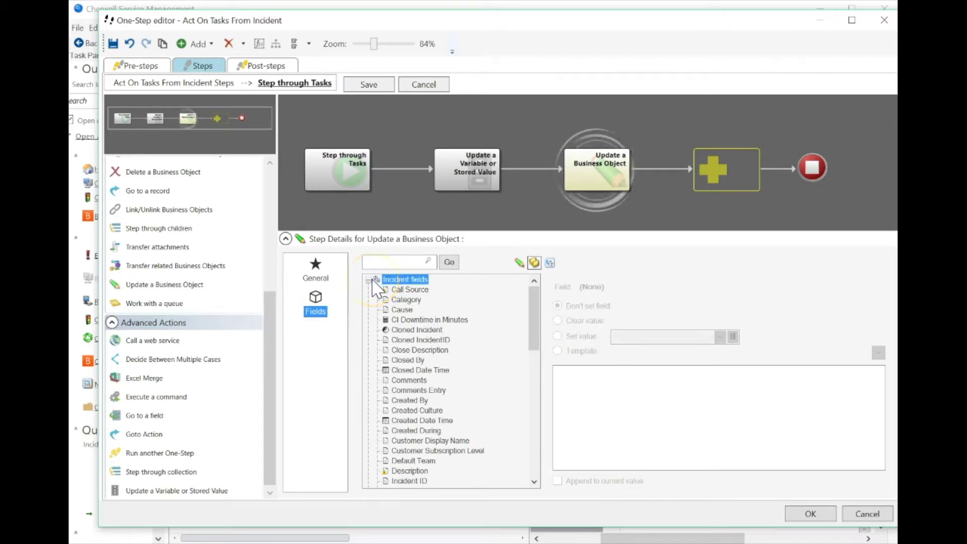
click(369, 280)
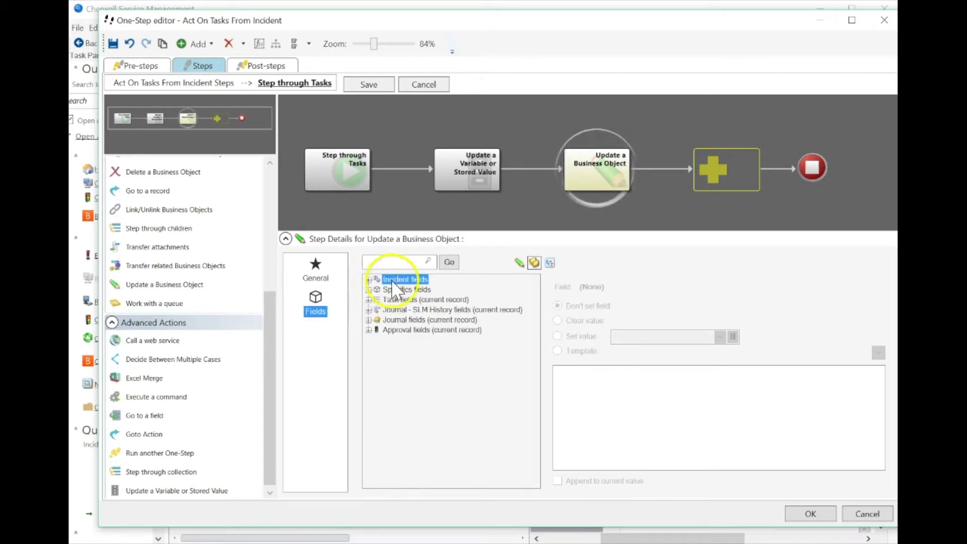
click(369, 280)
click(368, 280)
right_click(587, 174)
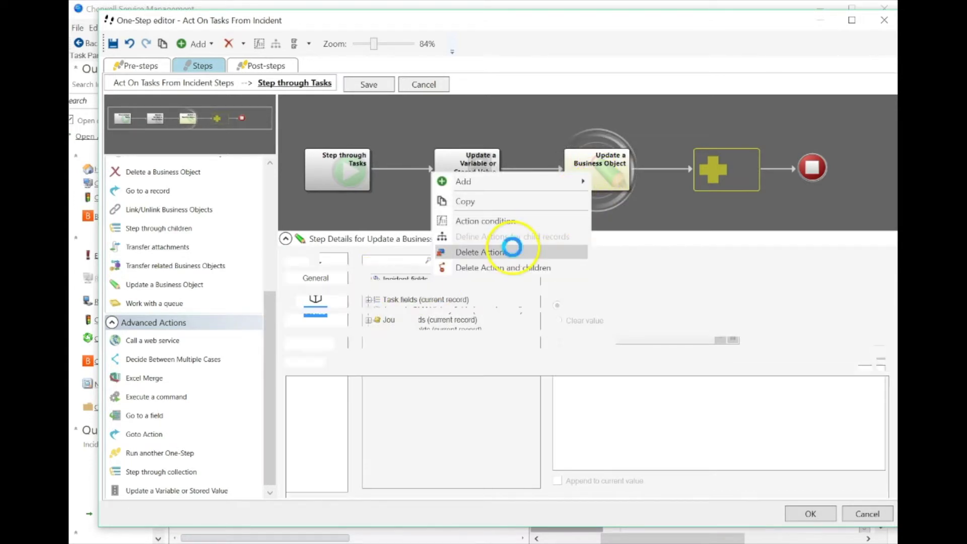
click(511, 252)
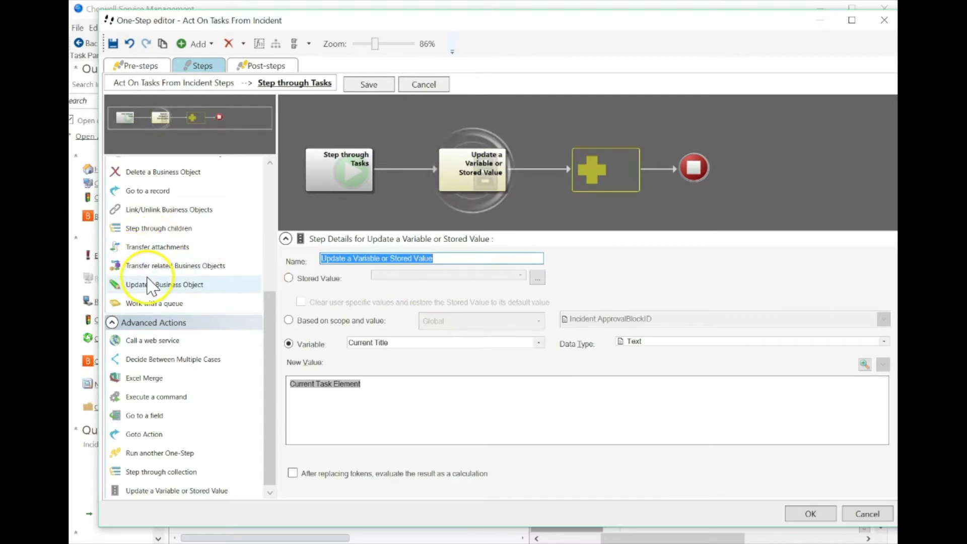
Add a Show a Popup action after the variable update and insert the Current Title variable into its contents.
drag(268, 325, 264, 190)
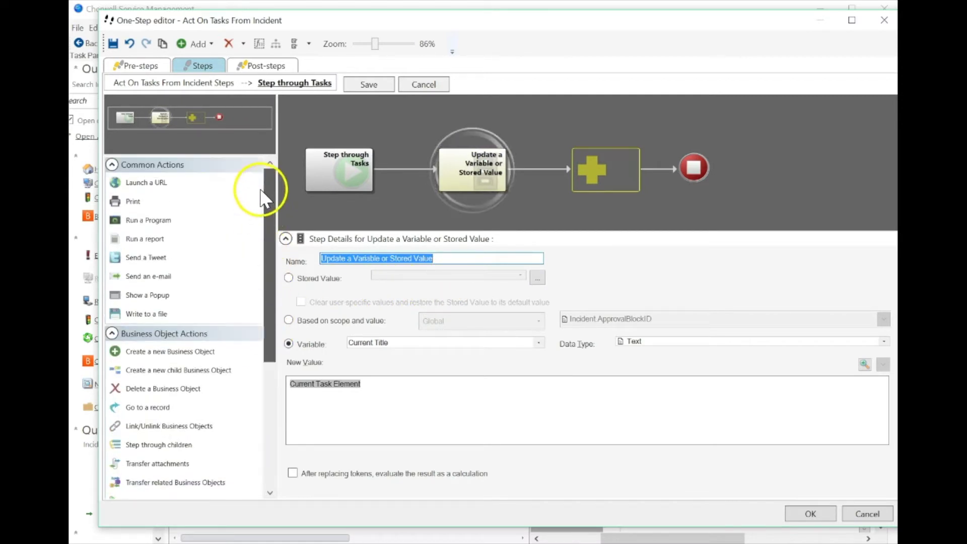
drag(189, 285, 586, 187)
click(478, 367)
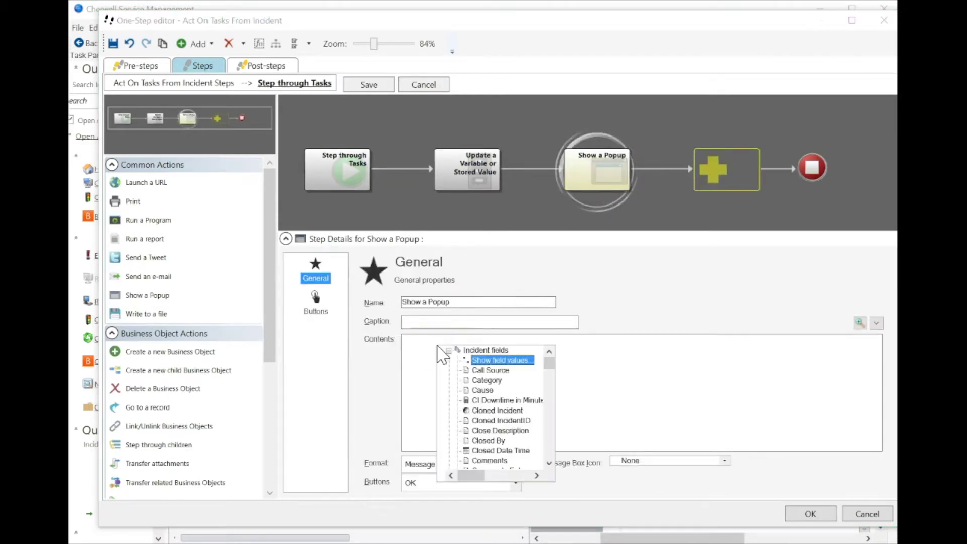
scroll(488, 408, down, 10)
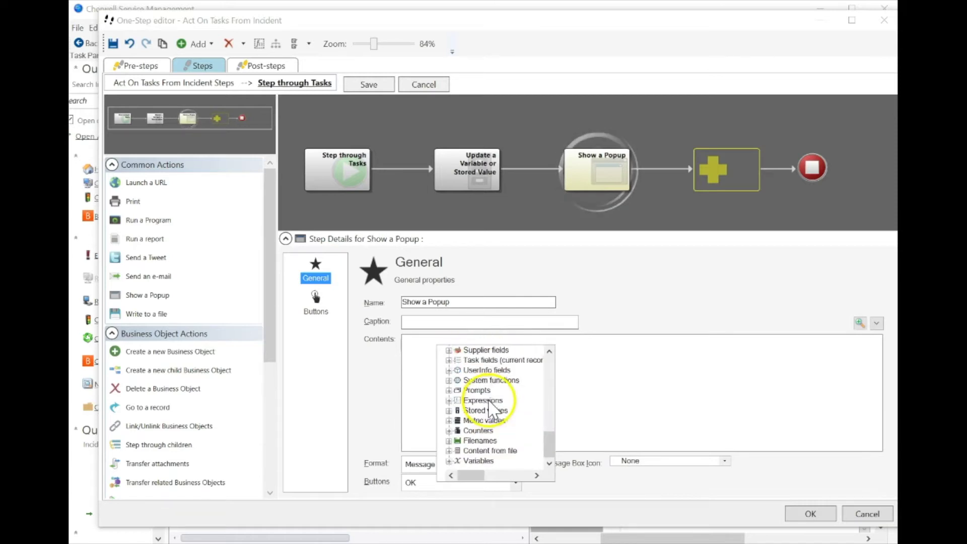
double_click(487, 455)
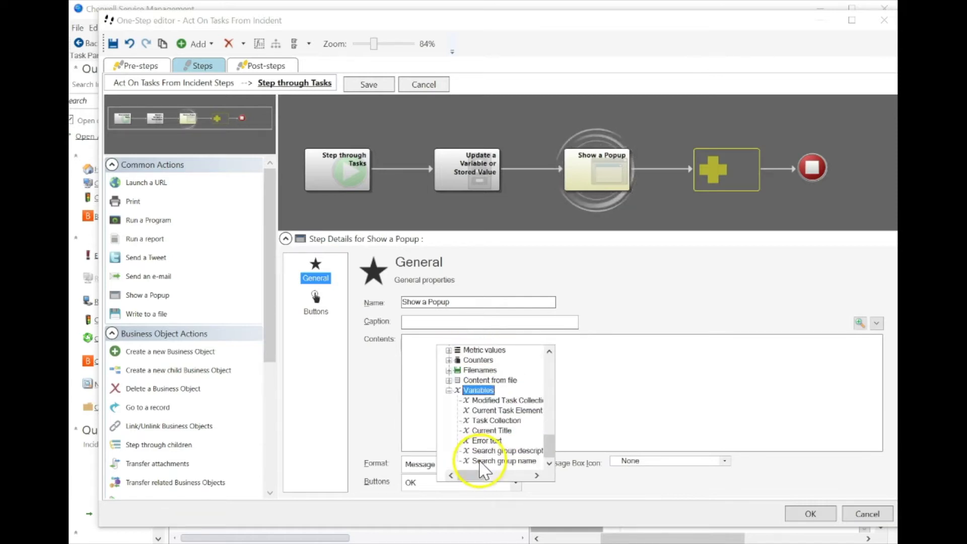
double_click(491, 430)
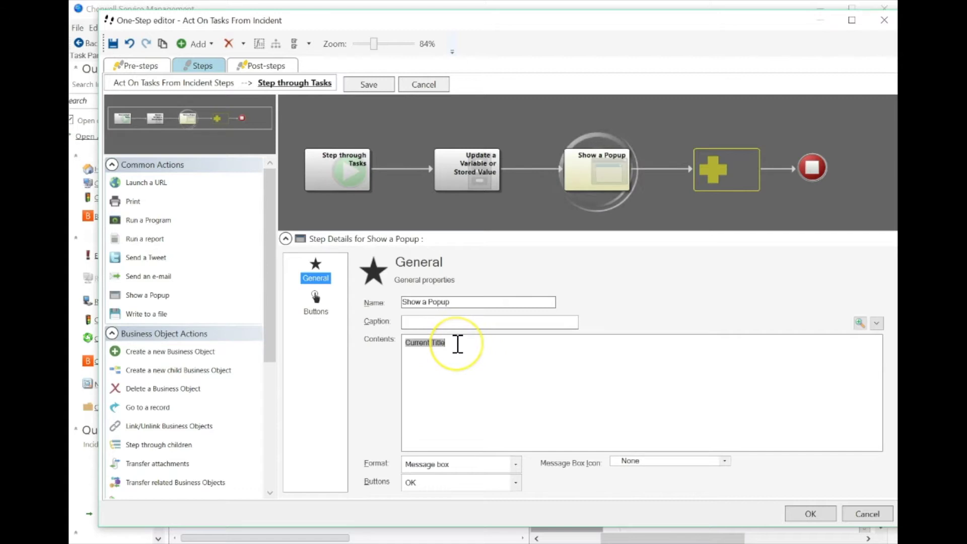
Insert the Incident ID field from the Incident fields on a new line of the popup contents.
key(Return)
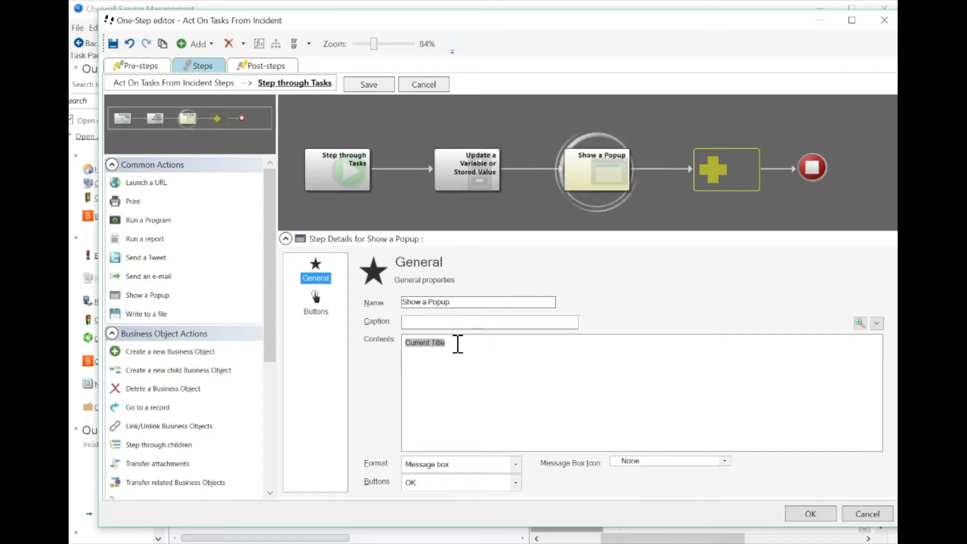
right_click(425, 359)
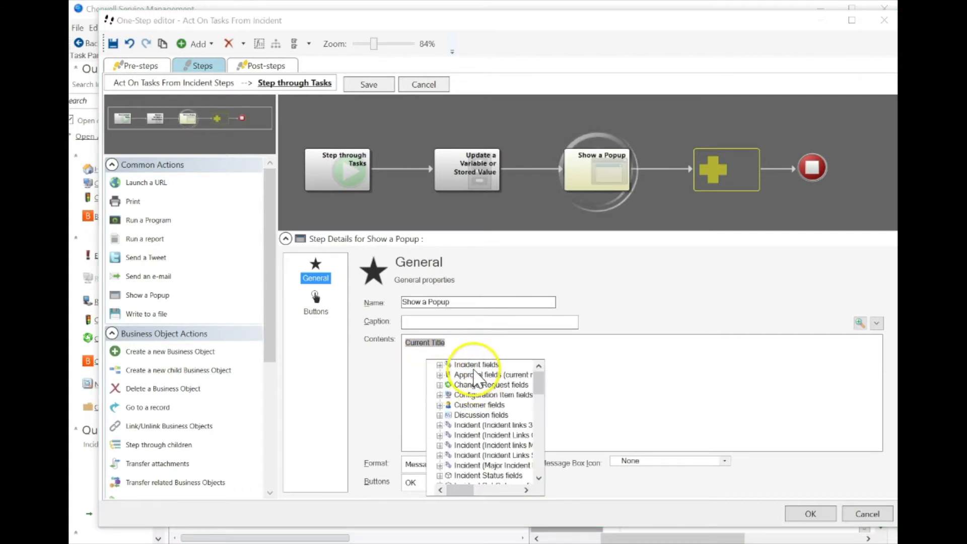
double_click(476, 364)
scroll(479, 410, down, 10)
scroll(477, 409, up, 3)
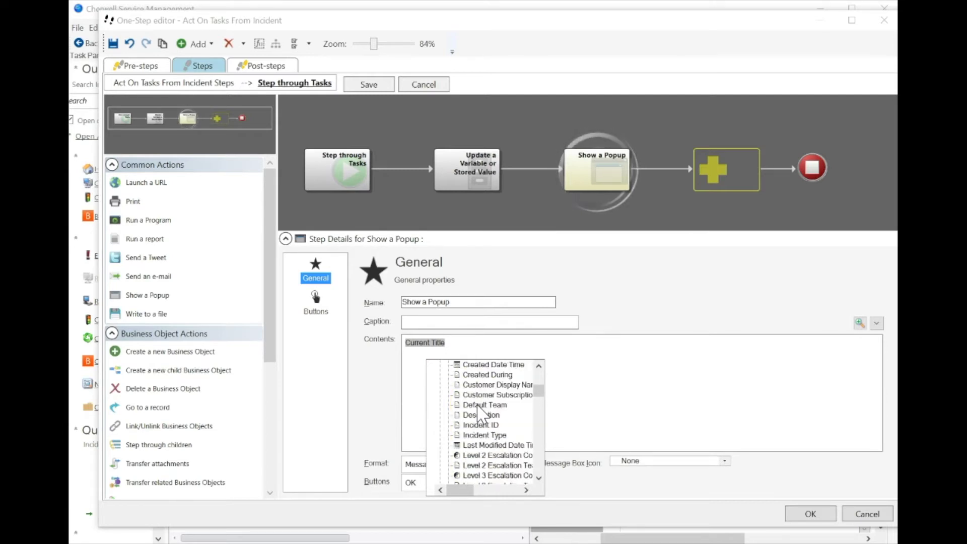
double_click(479, 425)
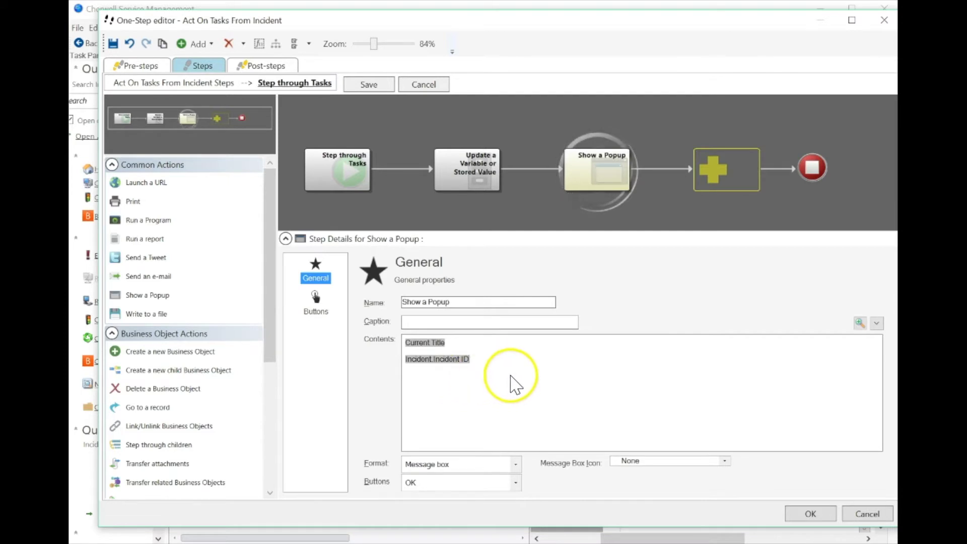
Insert the Full name field from the Customer fields below the Incident ID in the popup contents.
right_click(451, 378)
double_click(480, 383)
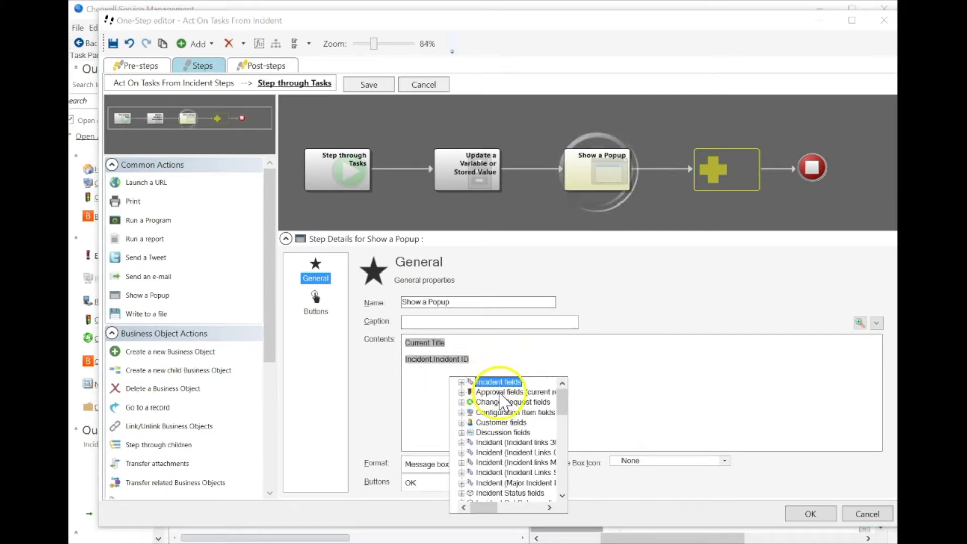
scroll(500, 410, down, 1)
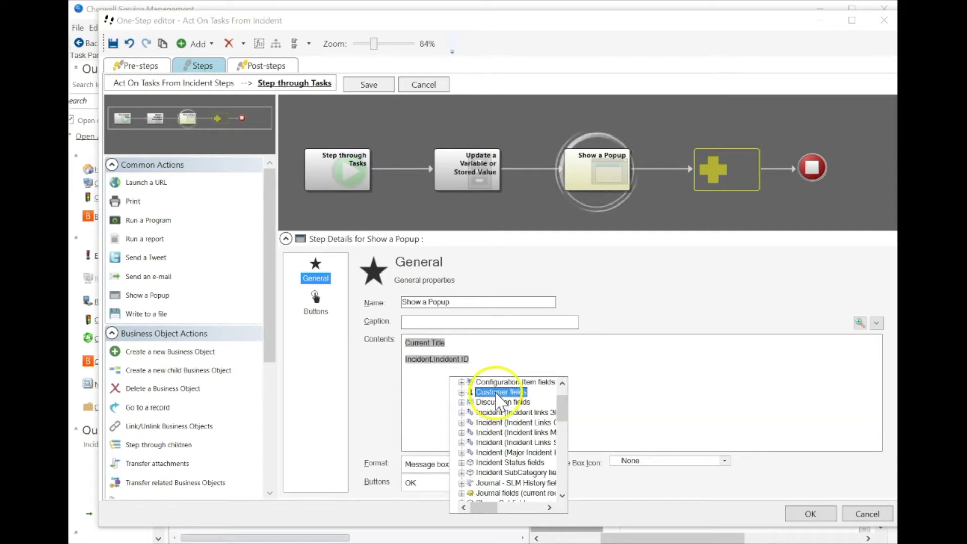
double_click(499, 392)
scroll(499, 443, down, 6)
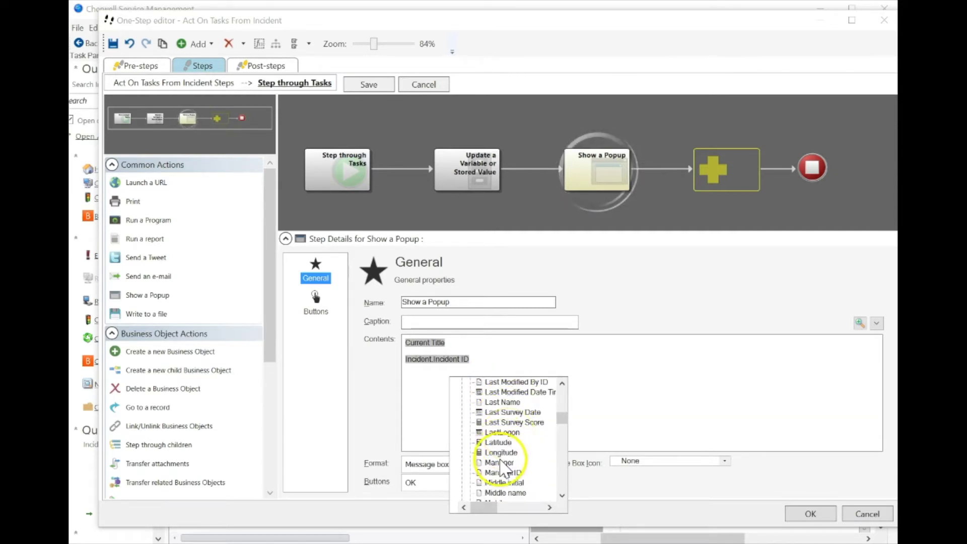
scroll(500, 410, up, 2)
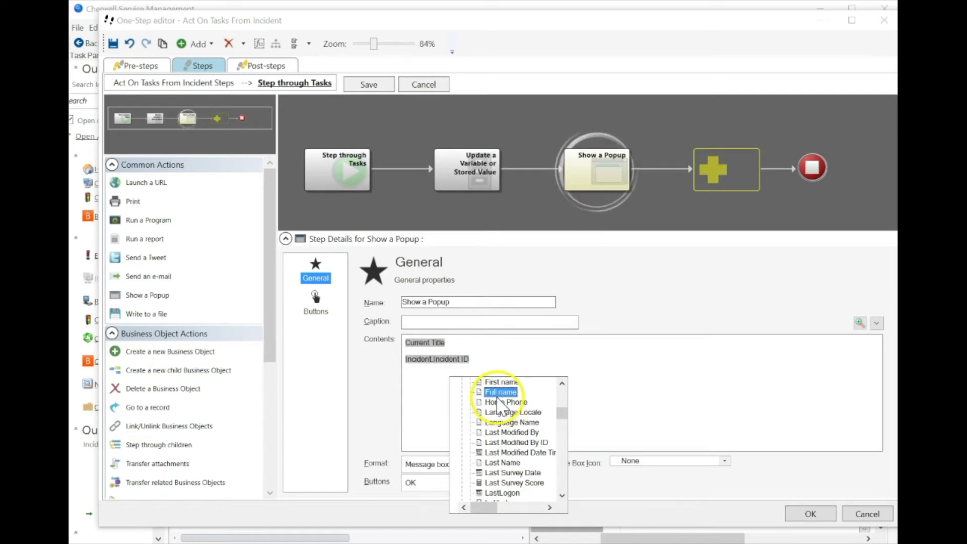
double_click(497, 397)
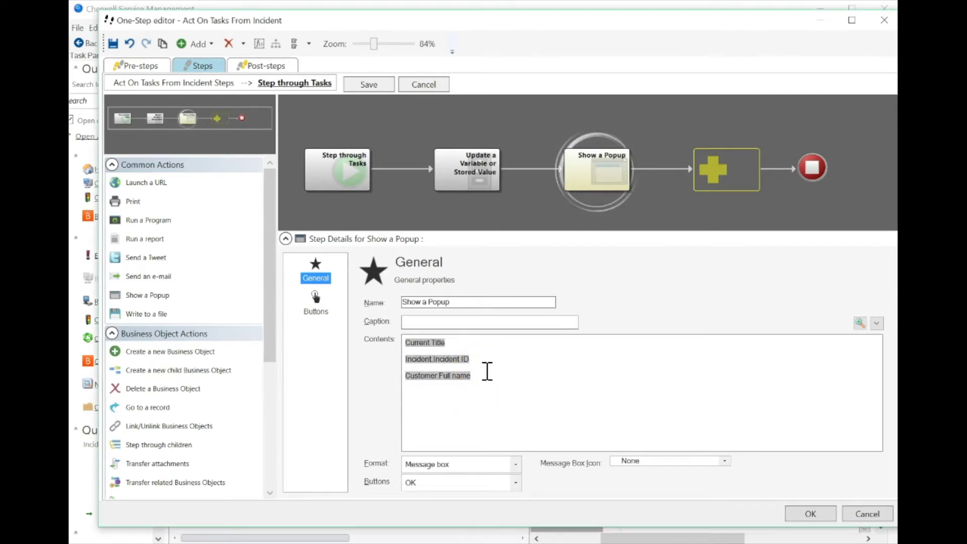
click(418, 342)
click(410, 358)
click(418, 375)
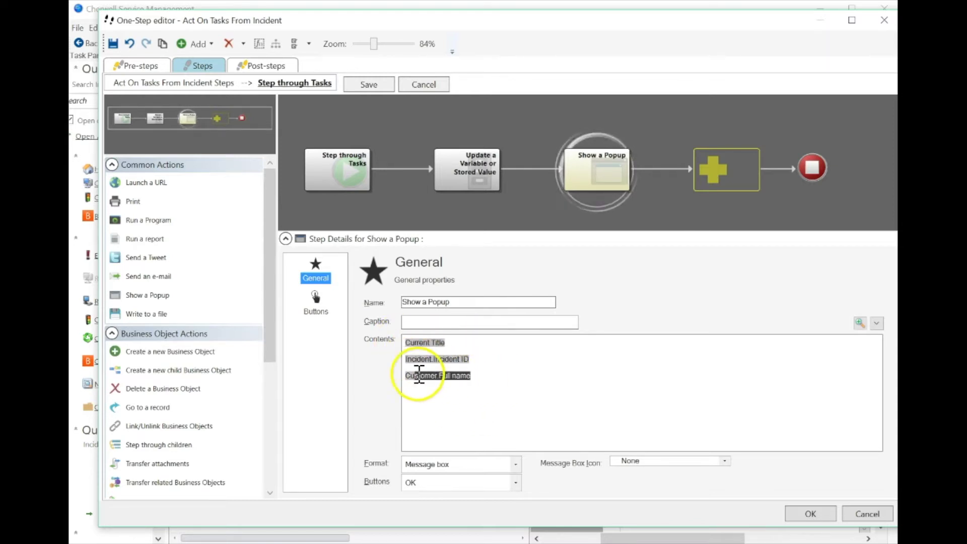
Insert the Email field from the UserInfo fields on the line below the Customer Full name token.
click(474, 398)
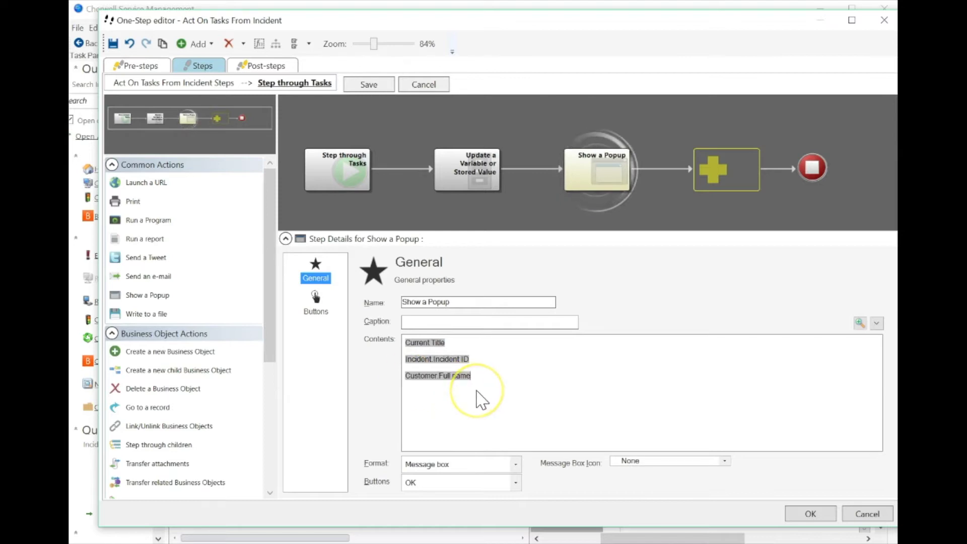
right_click(441, 392)
scroll(463, 407, down, 5)
scroll(462, 407, down, 8)
click(476, 439)
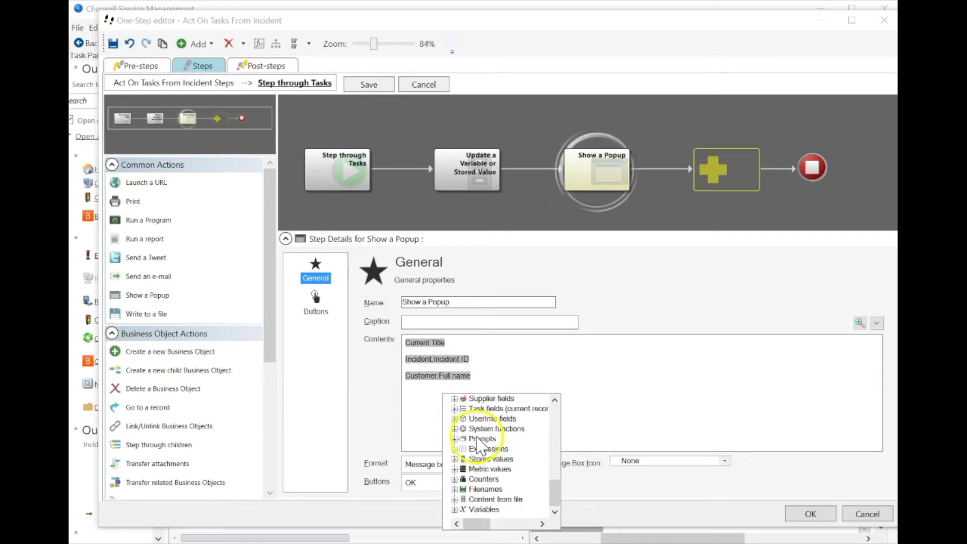
double_click(489, 419)
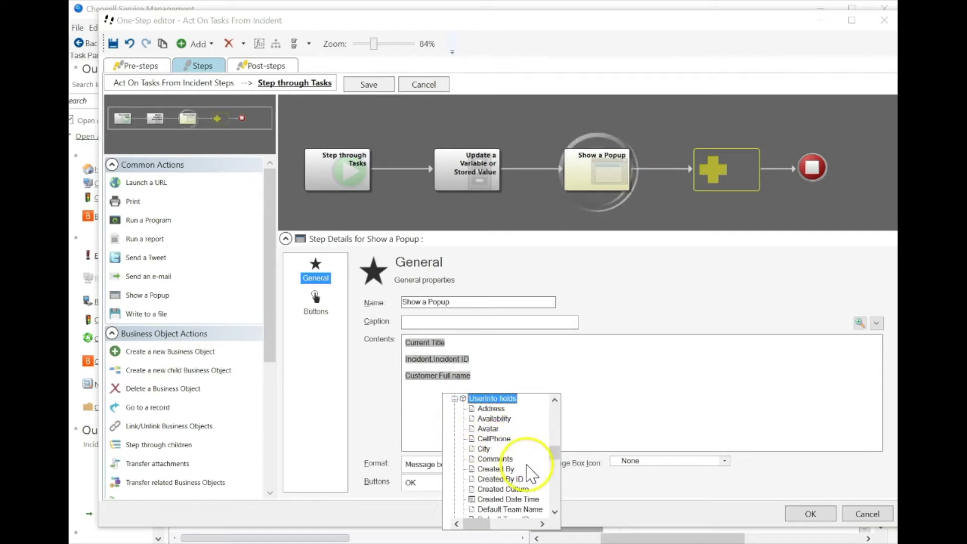
scroll(504, 458, down, 3)
double_click(487, 448)
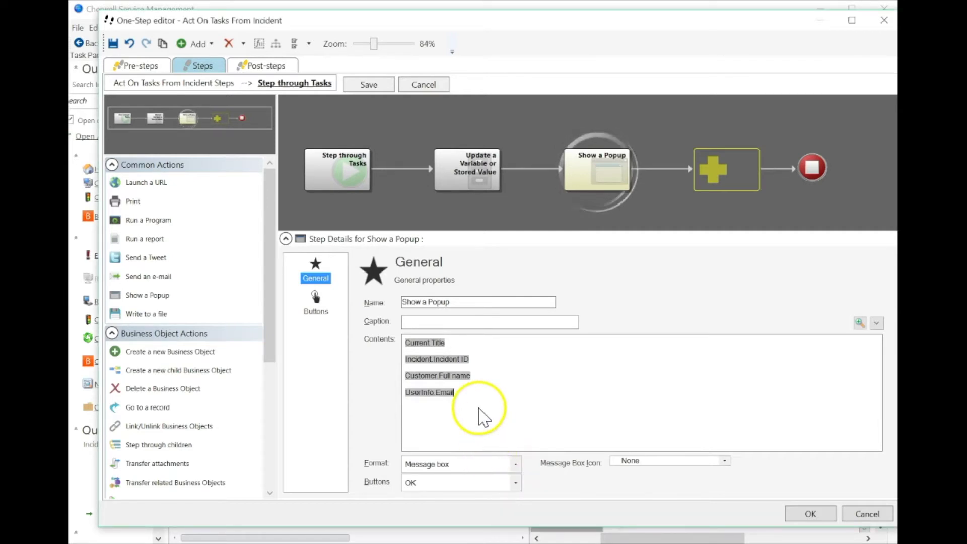
Try a Send an e-mail action after the popup, look at the fields available for its body, and delete the action.
drag(467, 395, 658, 181)
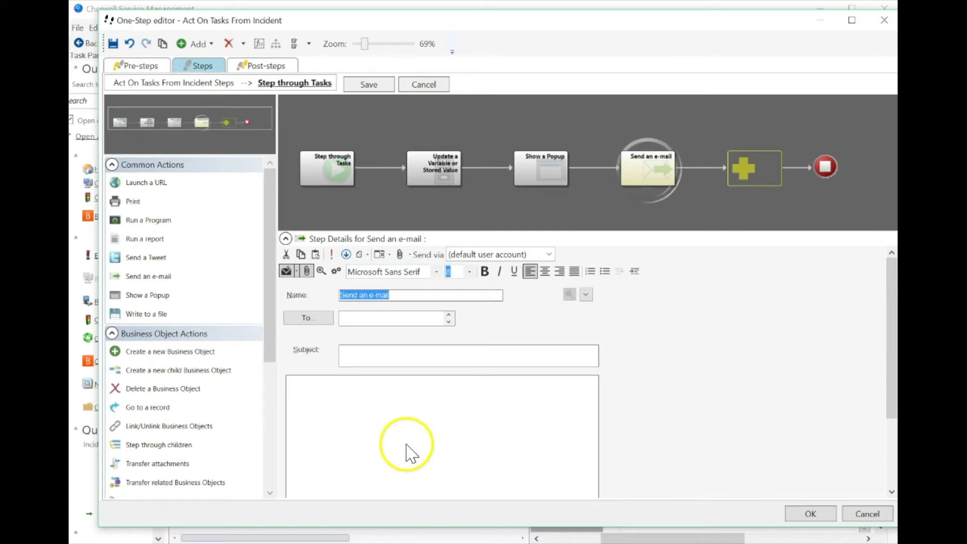
scroll(406, 449, down, 3)
scroll(665, 339, up, 3)
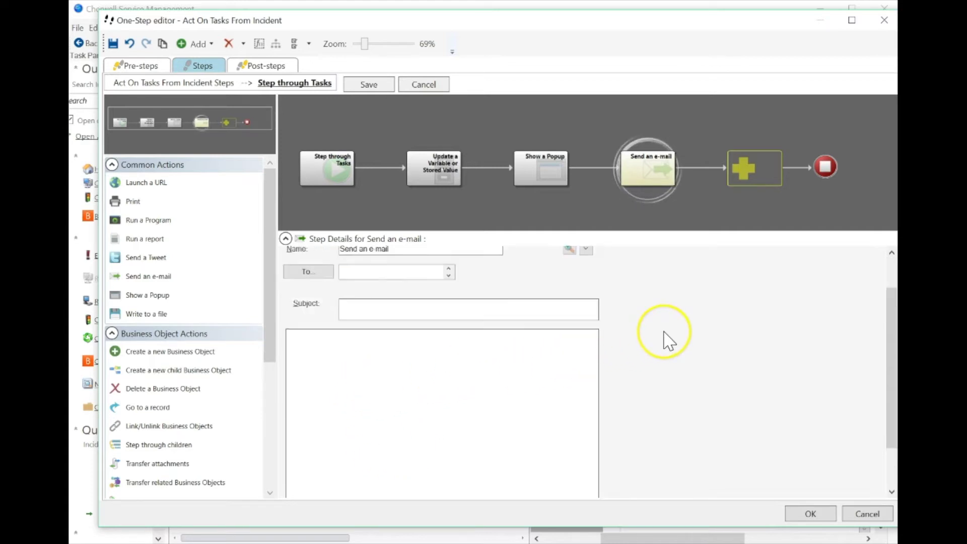
right_click(460, 406)
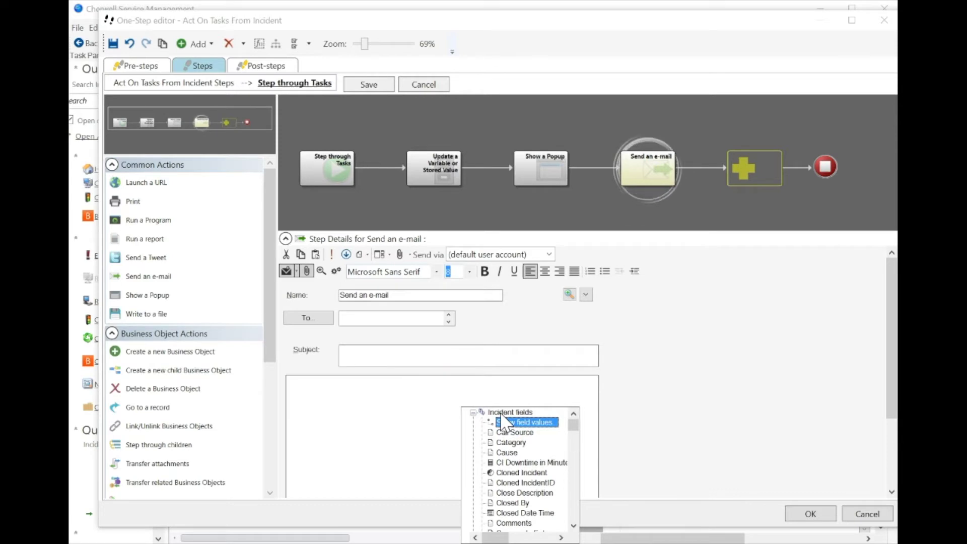
click(505, 418)
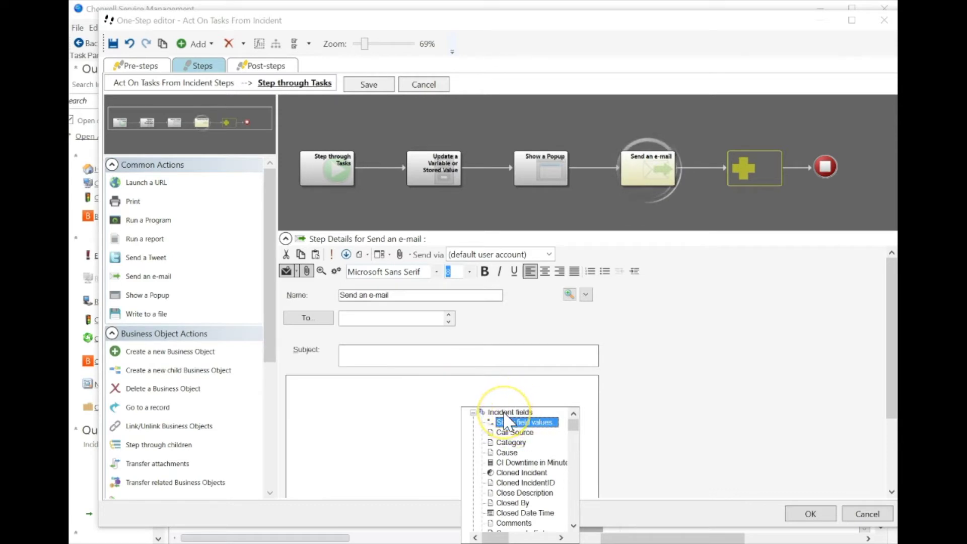
double_click(504, 413)
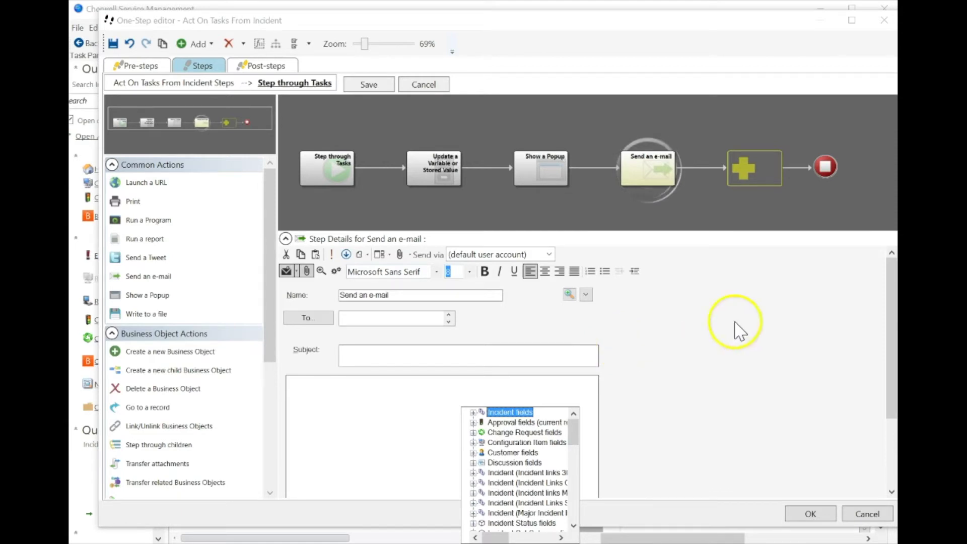
click(333, 167)
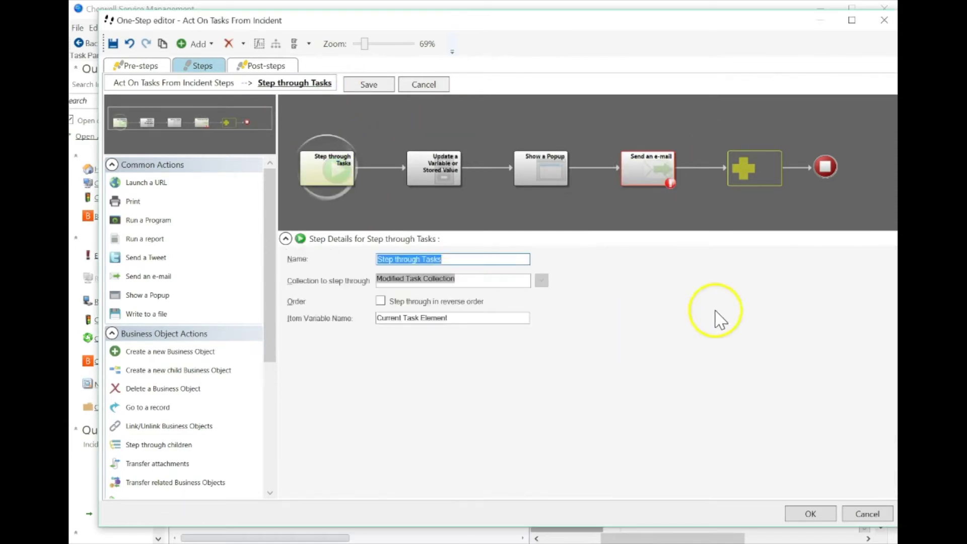
click(651, 174)
right_click(651, 175)
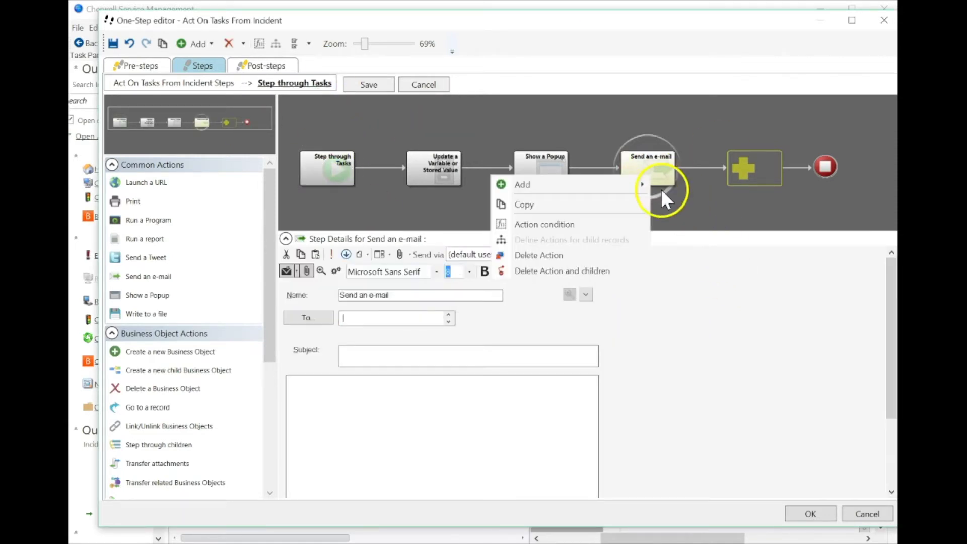
click(563, 254)
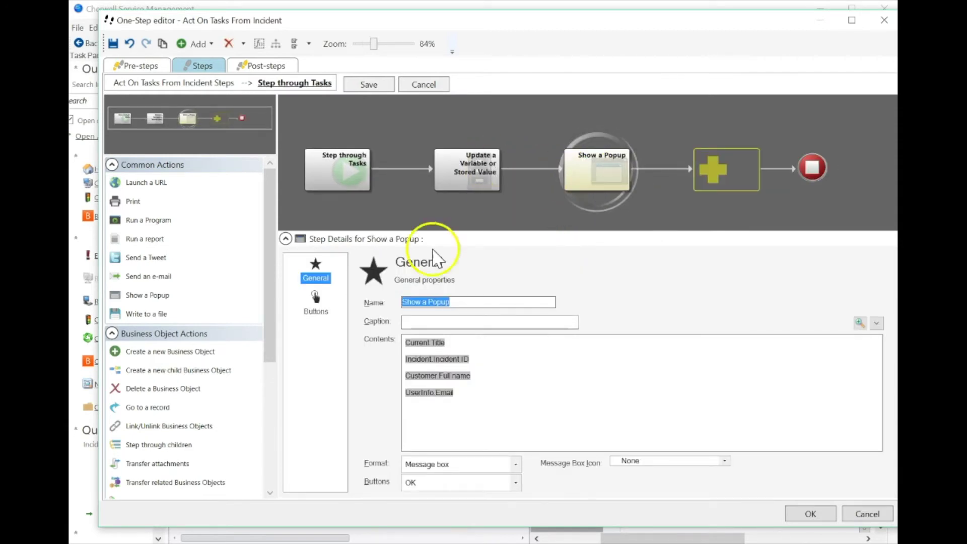
click(469, 340)
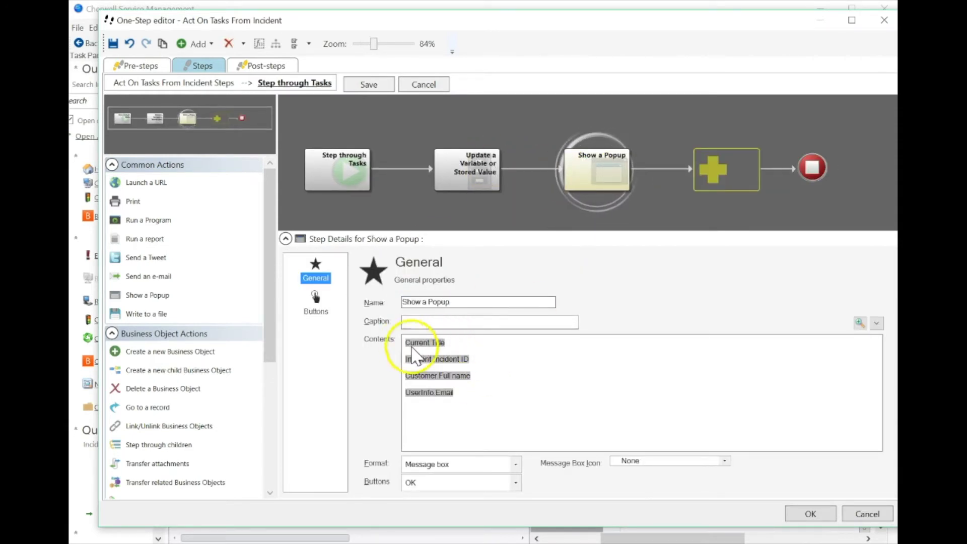
Save the Step through Tasks sub-steps and the Act On Tasks From Incident One-Step, and close the One-Step manager.
drag(460, 346, 408, 347)
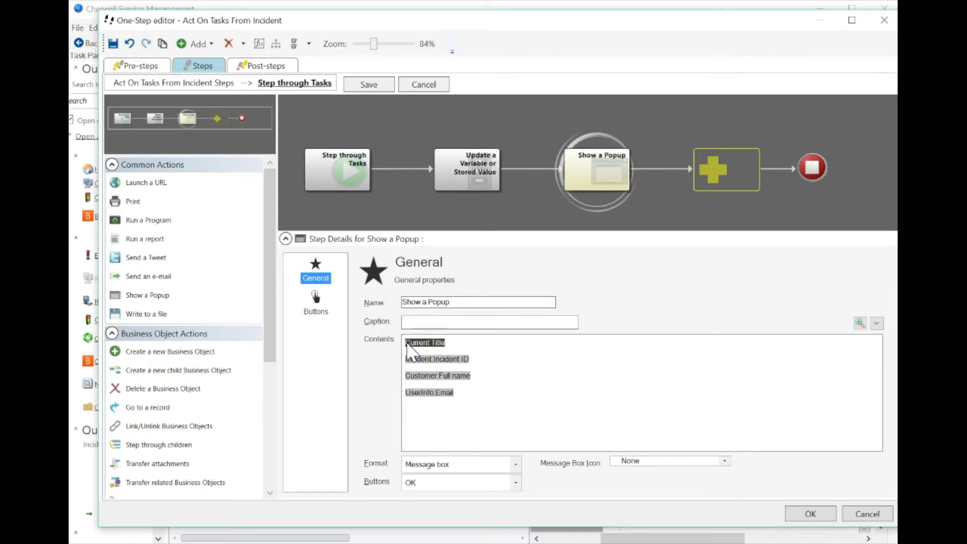
drag(481, 358, 389, 377)
click(486, 403)
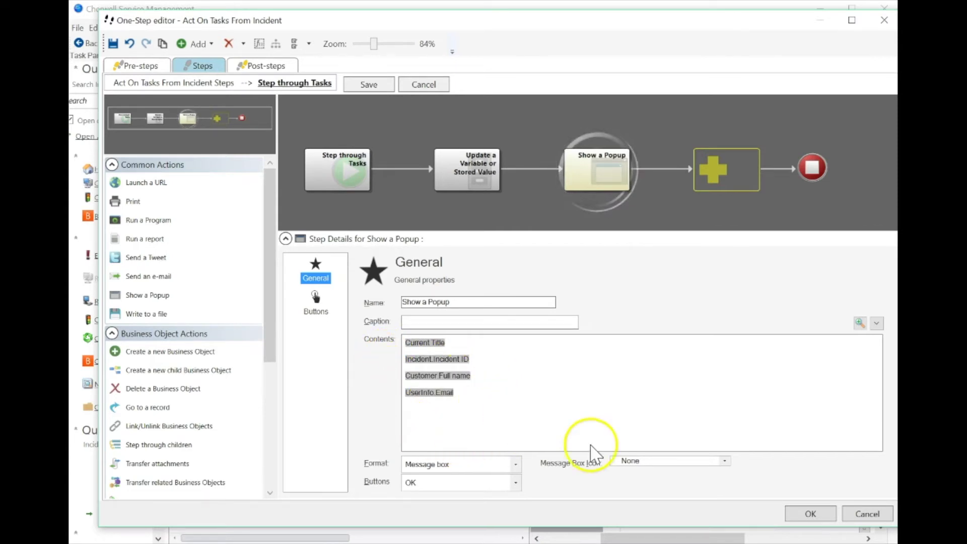
click(376, 84)
click(811, 515)
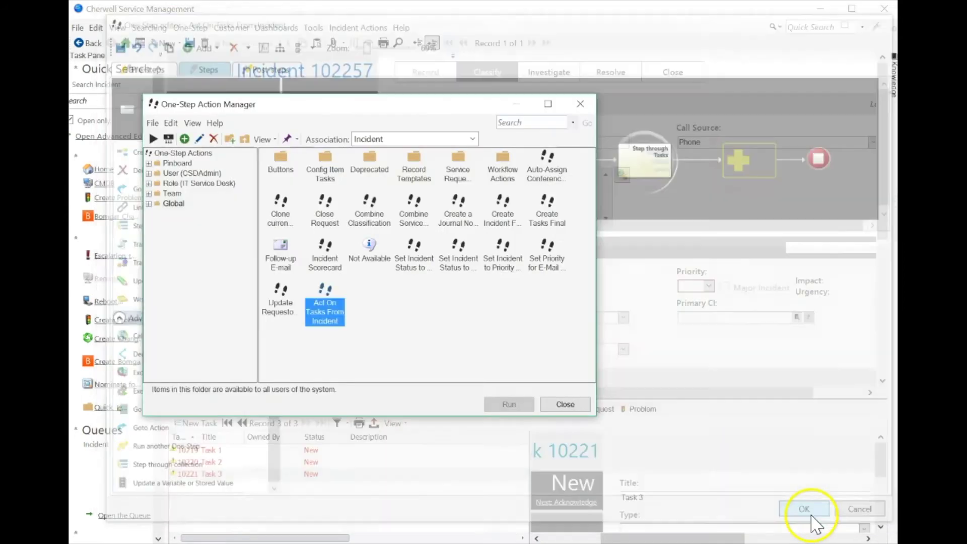
click(564, 405)
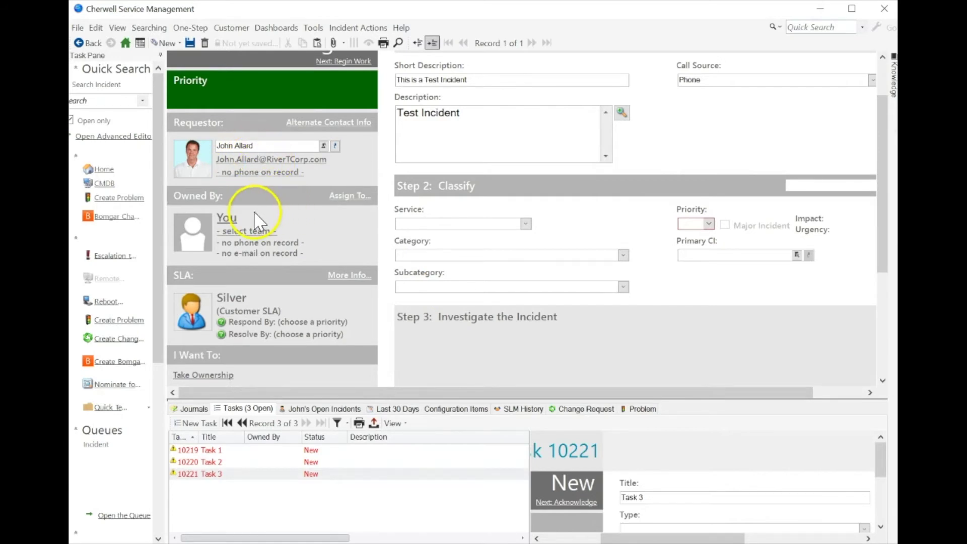
click(190, 28)
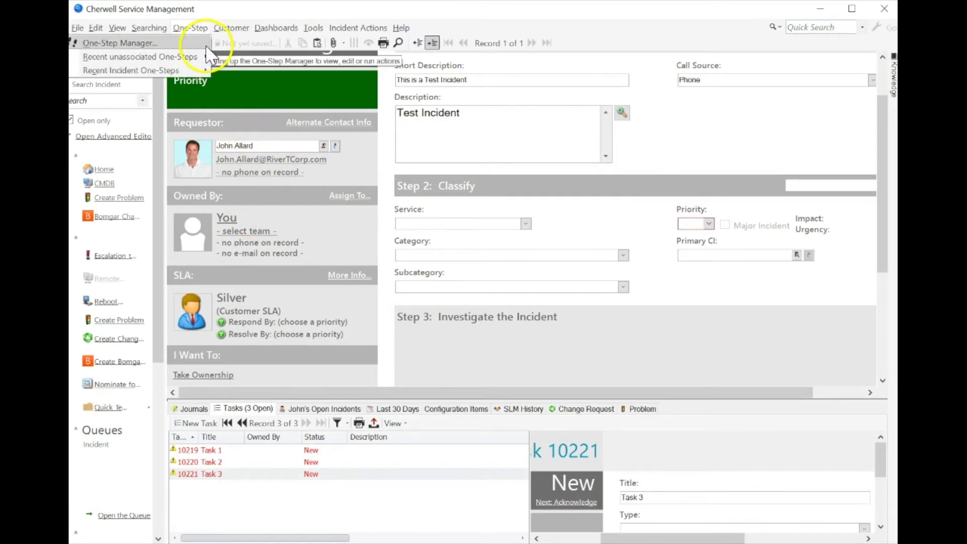
click(214, 41)
drag(368, 118, 637, 115)
click(841, 414)
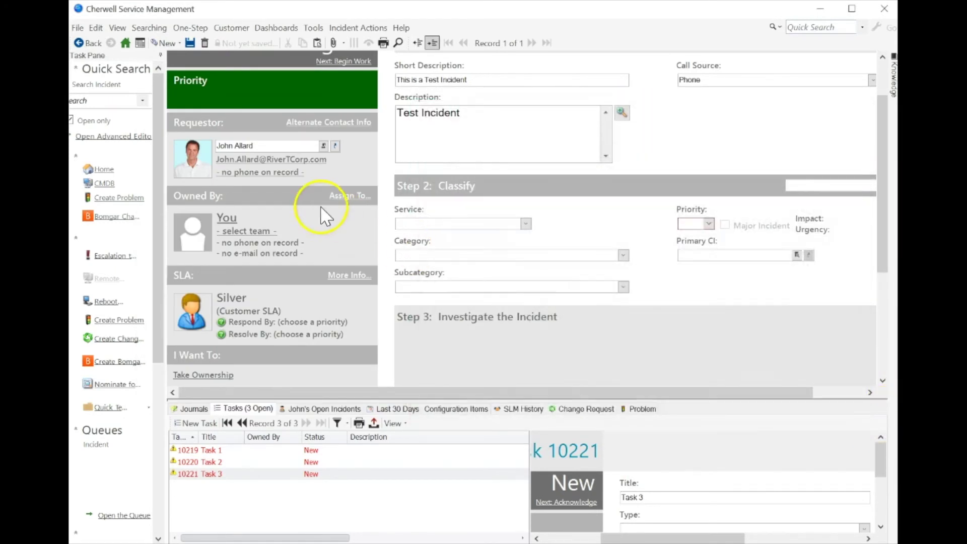
Assign the incident to the 1st Level Support team and make the first user offered for that team its owner.
click(246, 232)
click(677, 394)
click(669, 404)
click(673, 415)
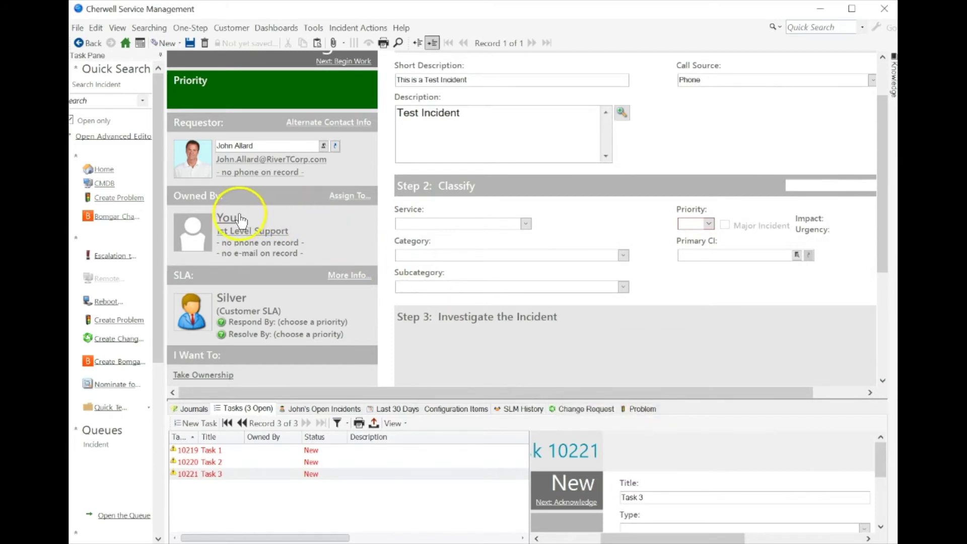
click(671, 394)
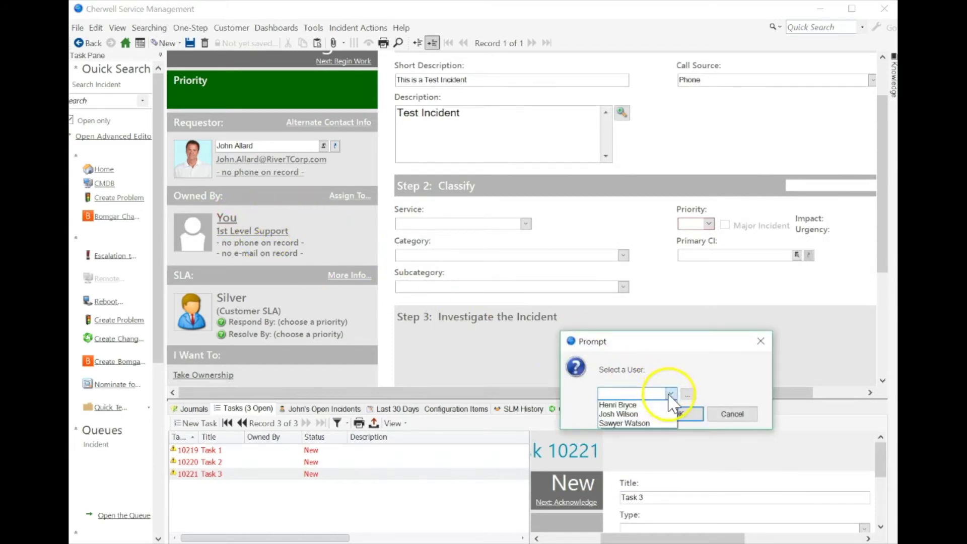
click(657, 402)
click(678, 415)
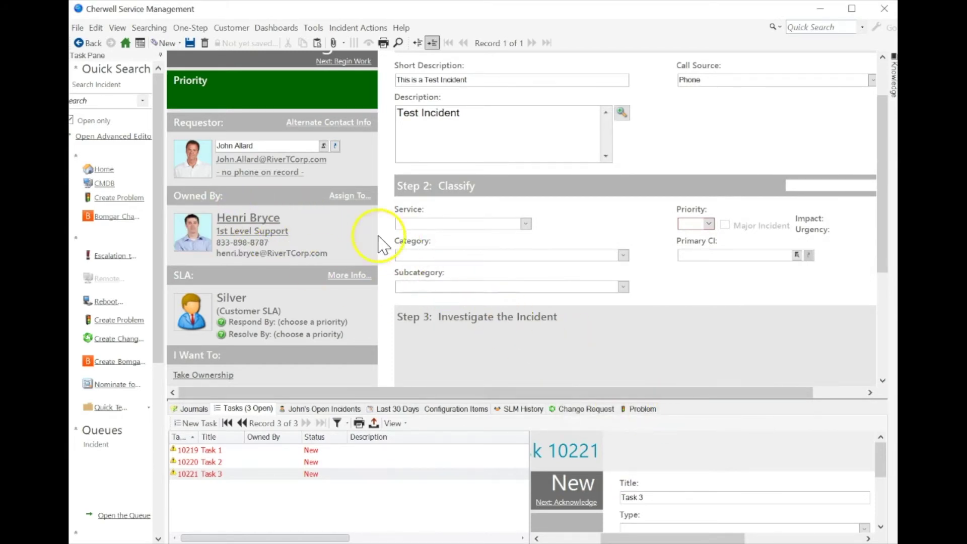
List the global One-Steps with details sorted by last modified, and run Act On Tasks From Incident on the incident.
click(193, 30)
click(197, 44)
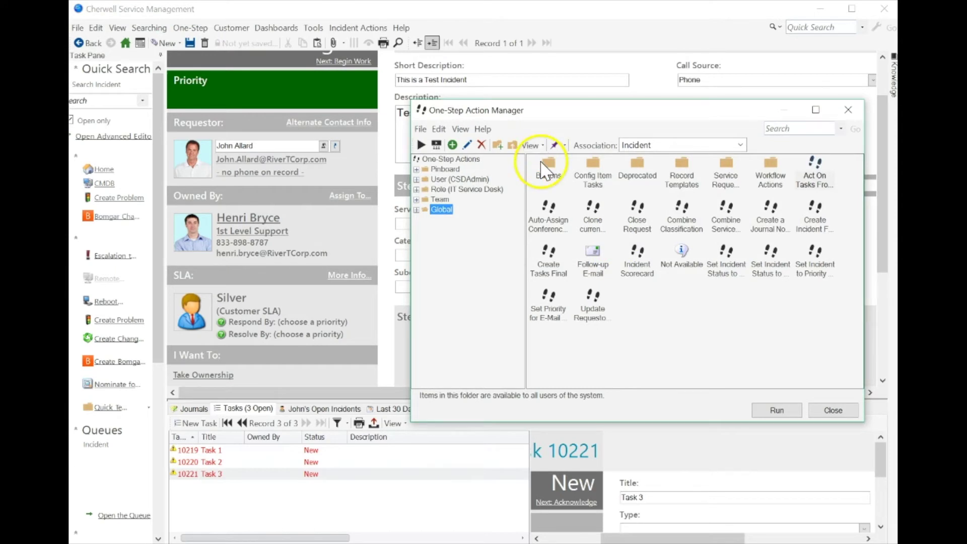
click(521, 186)
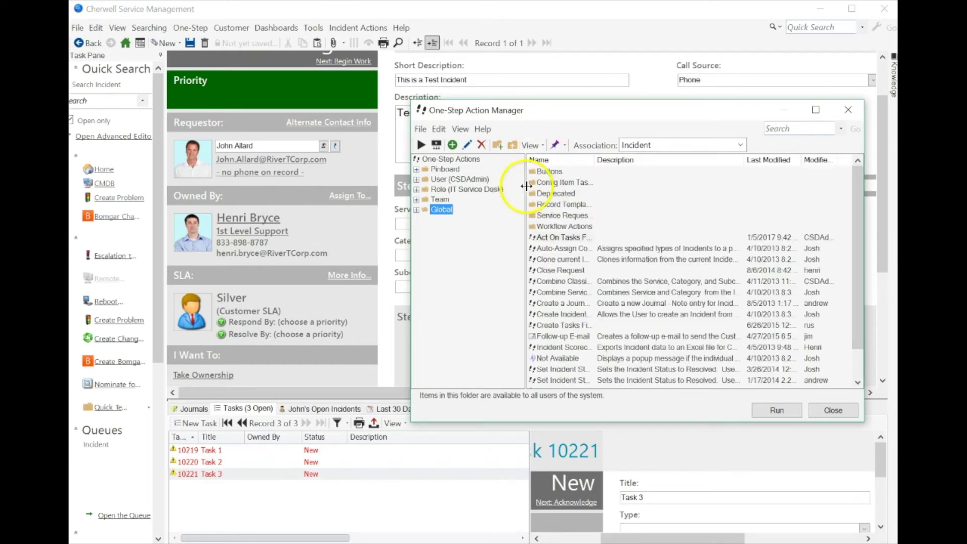
click(762, 161)
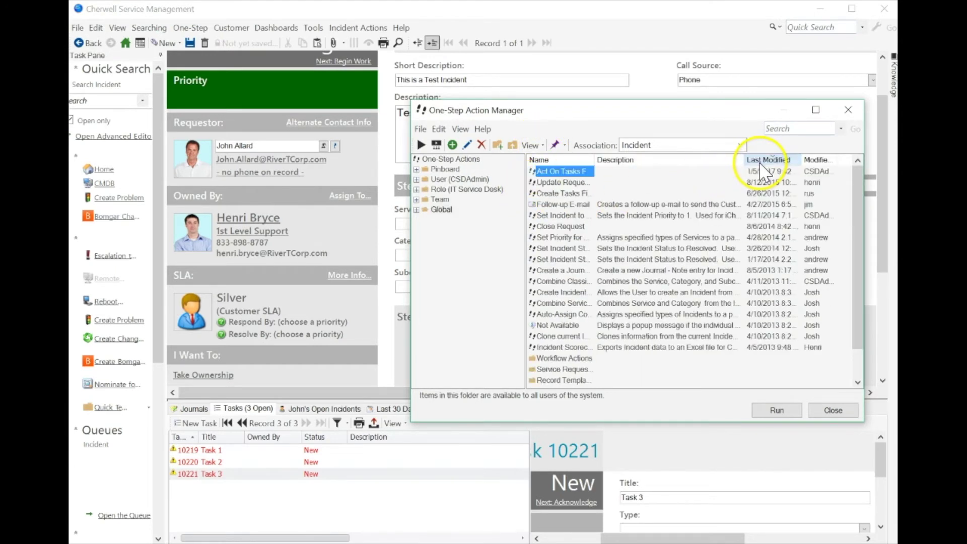
double_click(556, 174)
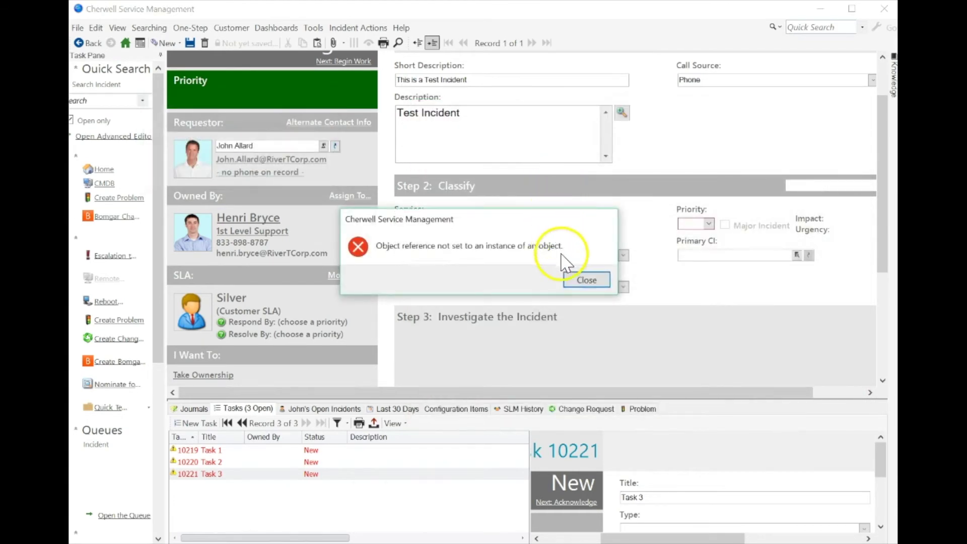
click(587, 286)
Open Act On Tasks From Incident for editing and check the settings of its child loop, XML collection and Step through Tasks actions.
click(190, 28)
click(191, 45)
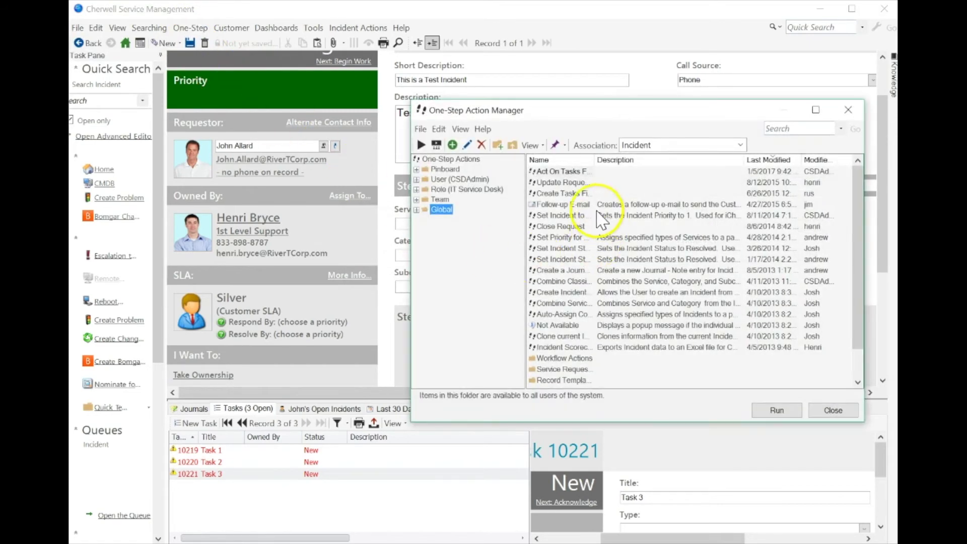
right_click(549, 172)
click(491, 225)
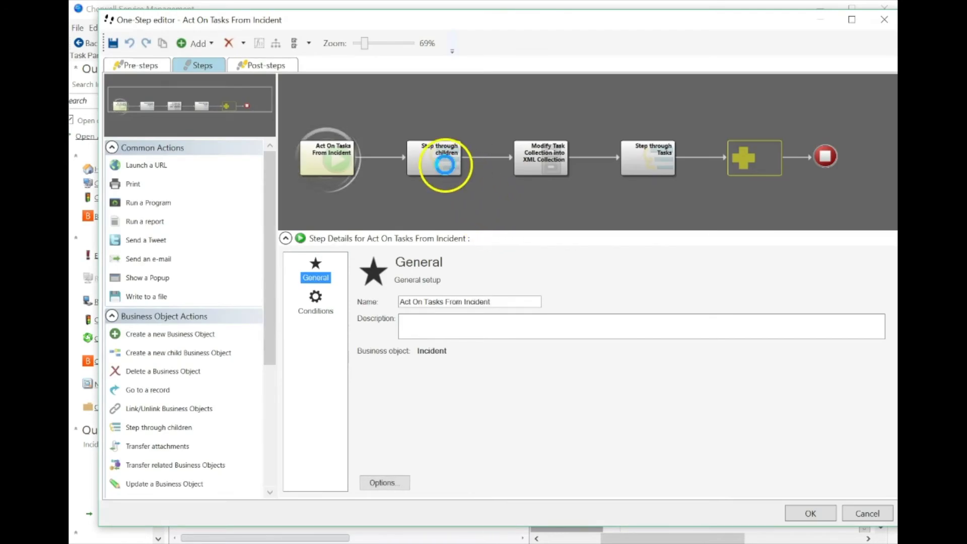
click(445, 166)
click(565, 164)
click(635, 162)
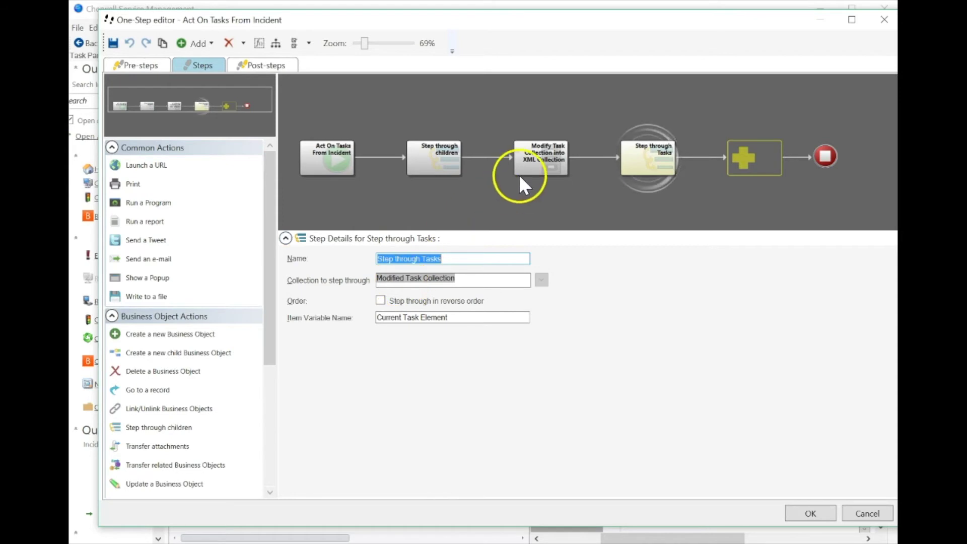
click(537, 160)
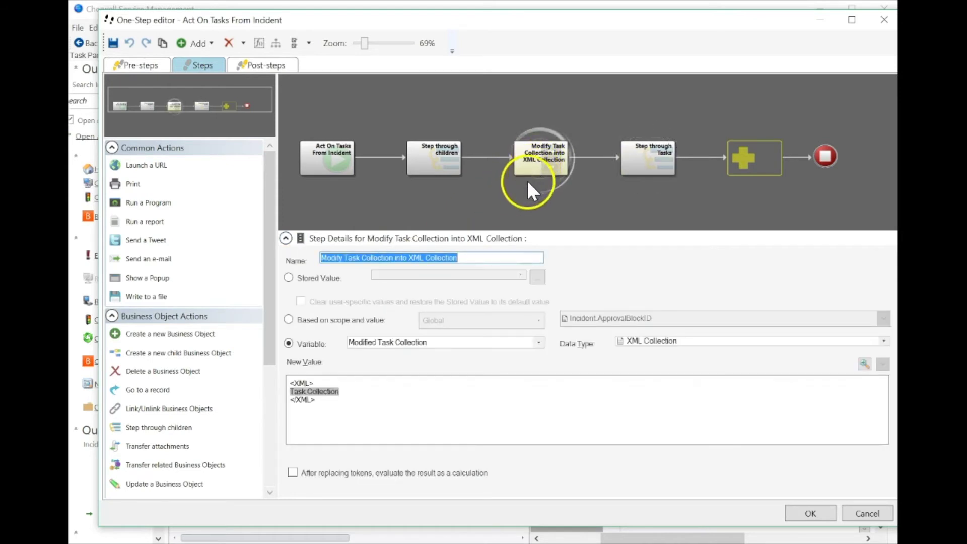
click(631, 176)
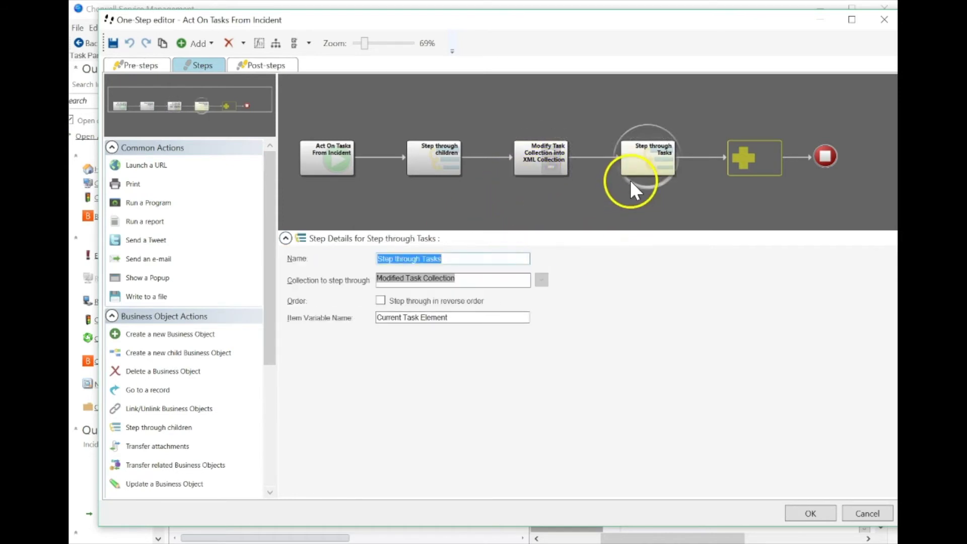
Clear the collection of Step through Tasks and reselect the Modified Task Collection variable as the collection to step through.
right_click(393, 280)
click(380, 289)
right_click(391, 279)
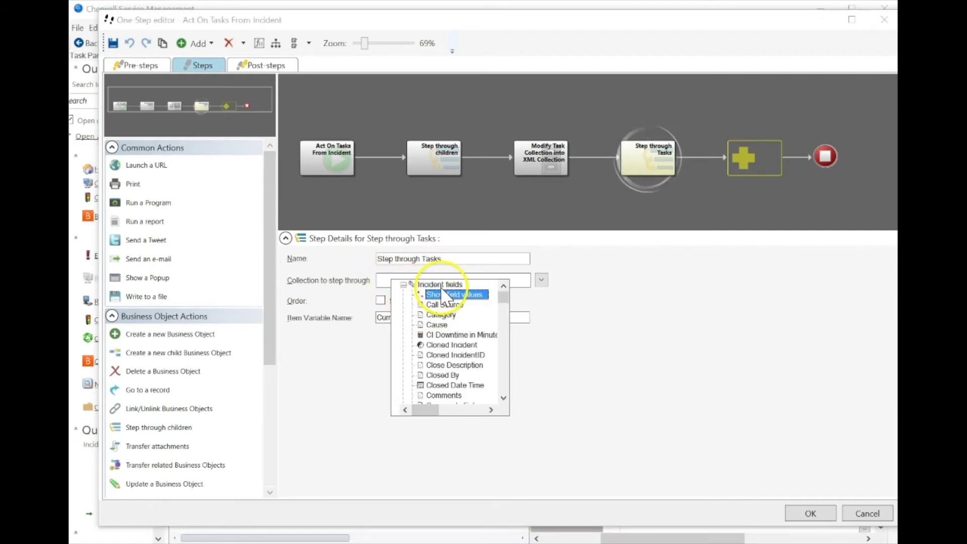
scroll(418, 368, down, 10)
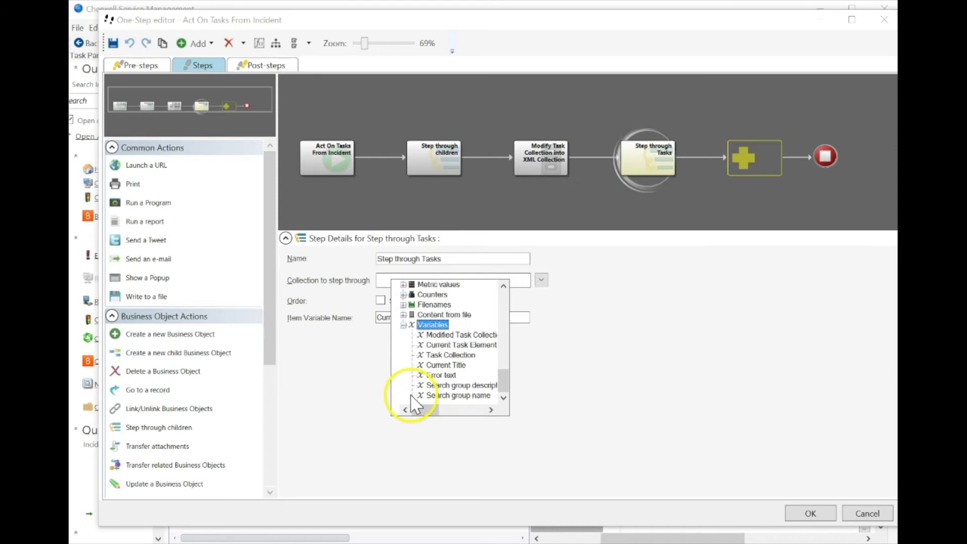
Check the Current Task Element value in the variable update inside Step through Tasks, and save the sub-steps.
double_click(657, 167)
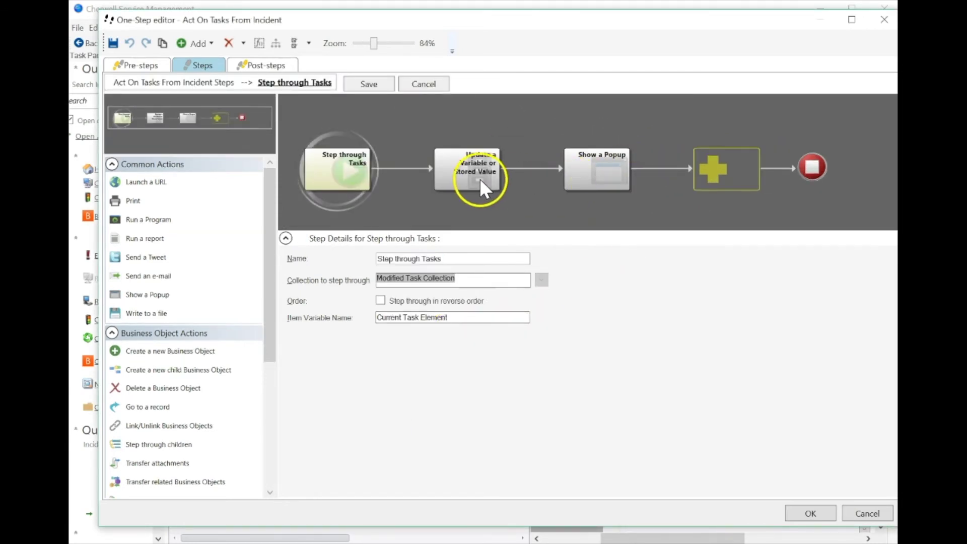
click(480, 178)
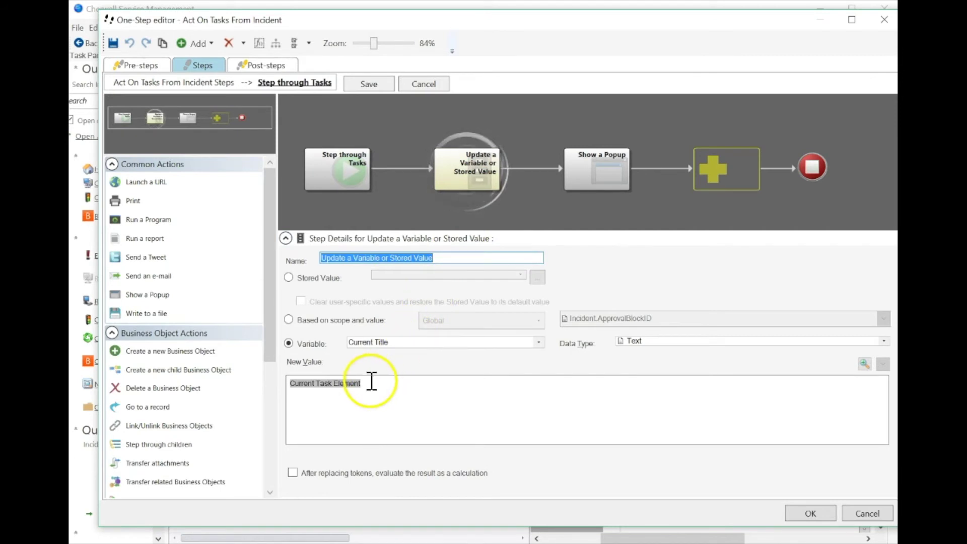
double_click(371, 383)
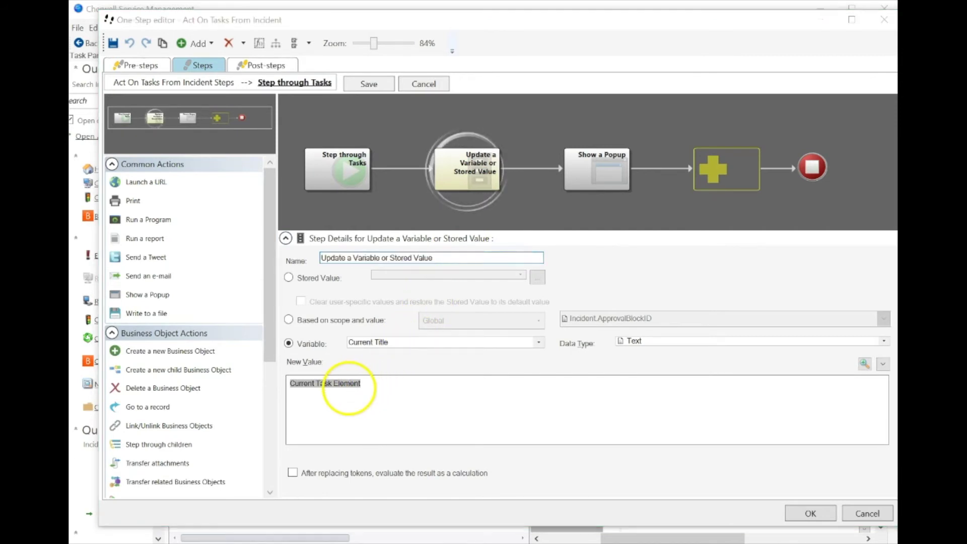
click(691, 367)
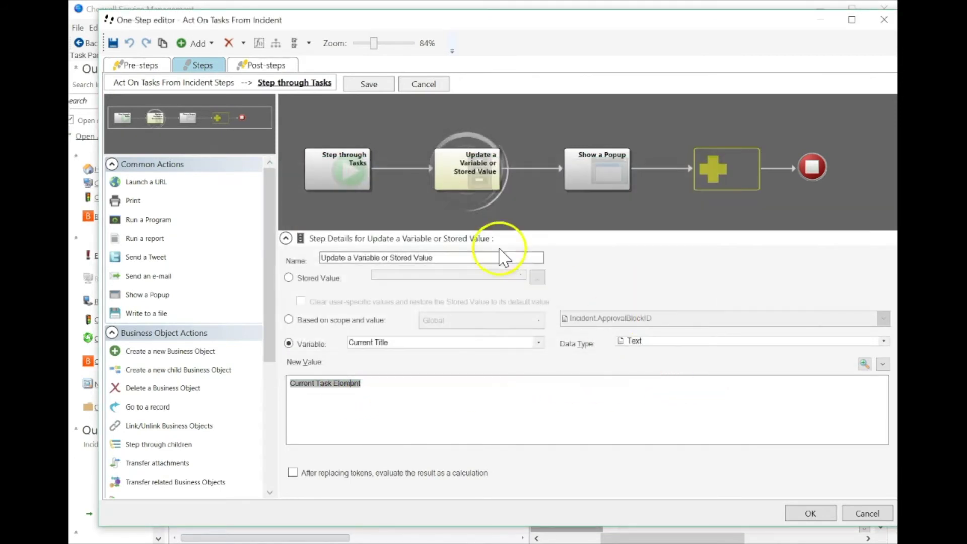
click(361, 168)
click(369, 84)
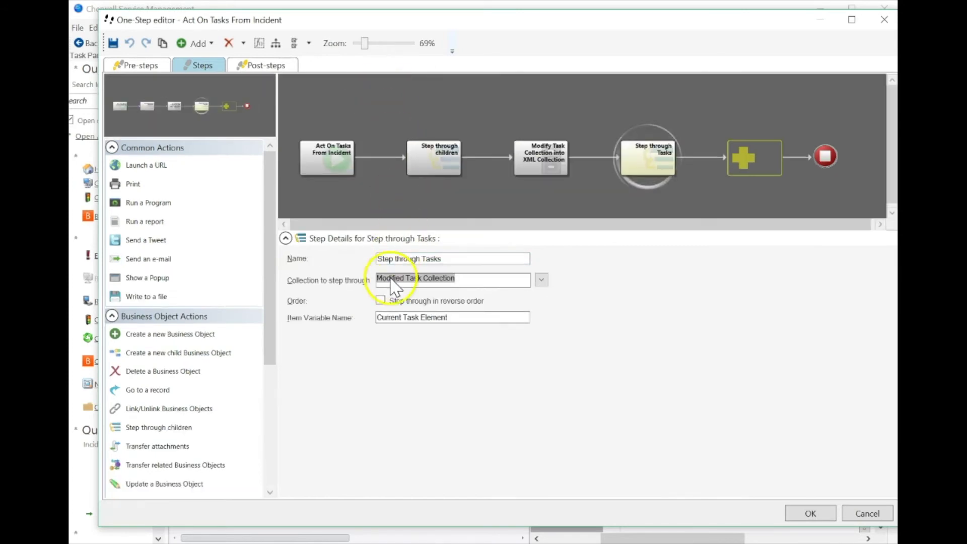
Check the Step through children and XML collection actions, save the One-Step and close the One-Step manager.
click(433, 160)
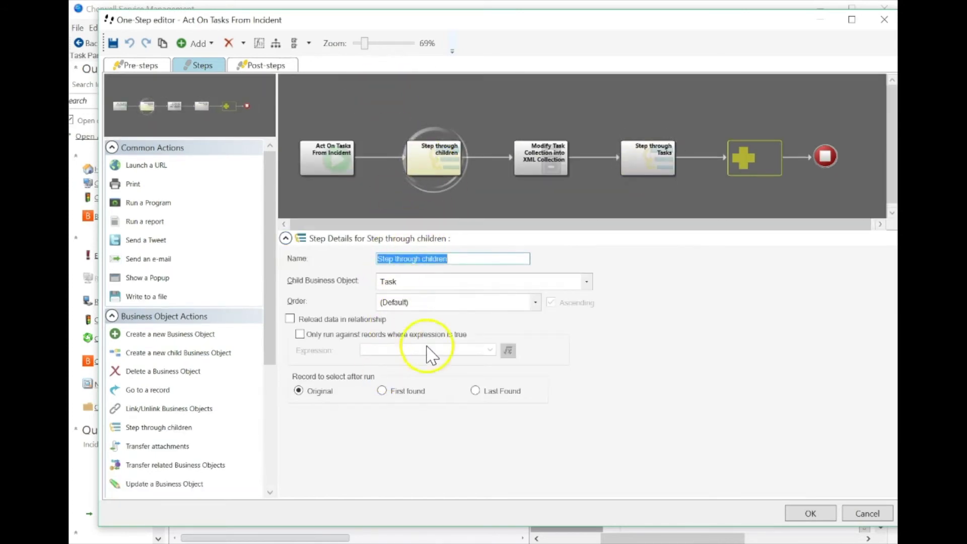
click(555, 158)
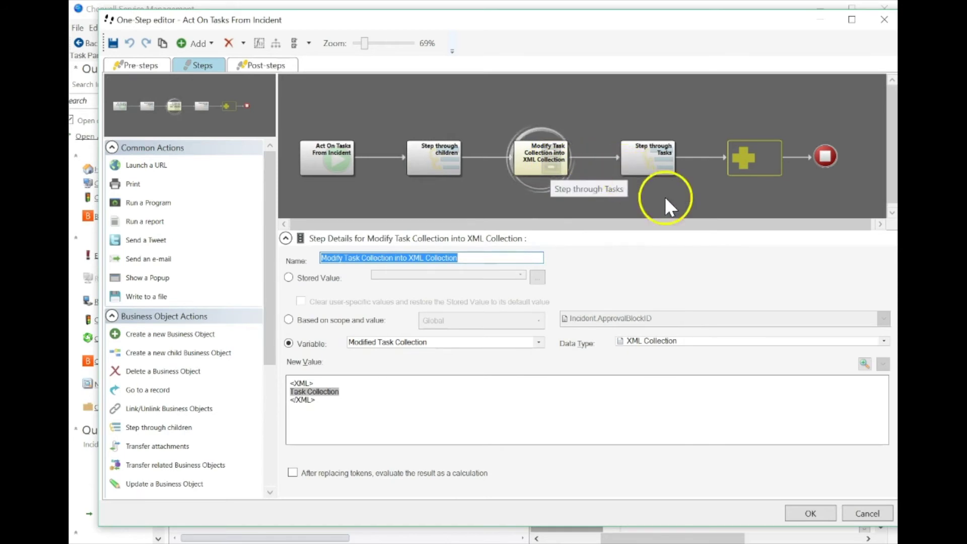
click(810, 514)
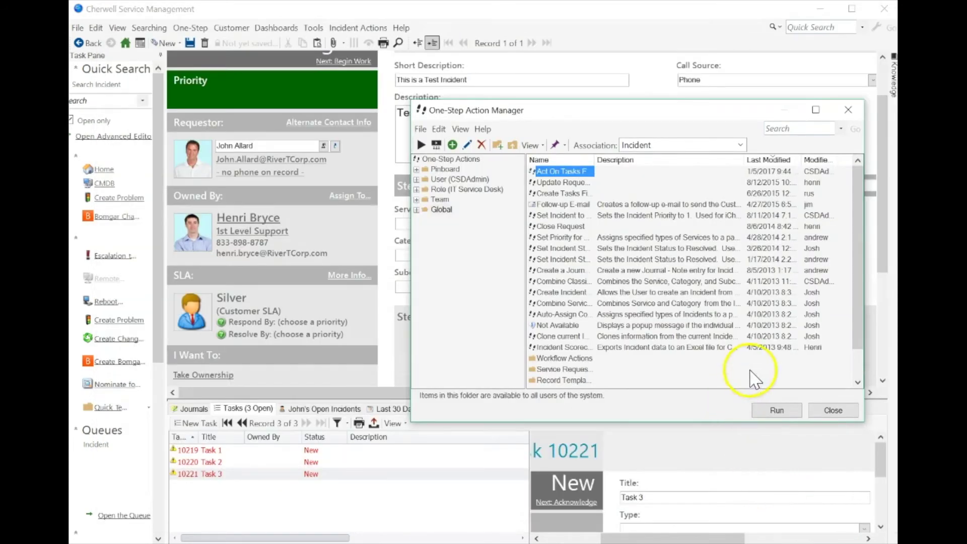
click(833, 410)
Open the System Analyzer and move its window clear of the main menu bar.
click(401, 28)
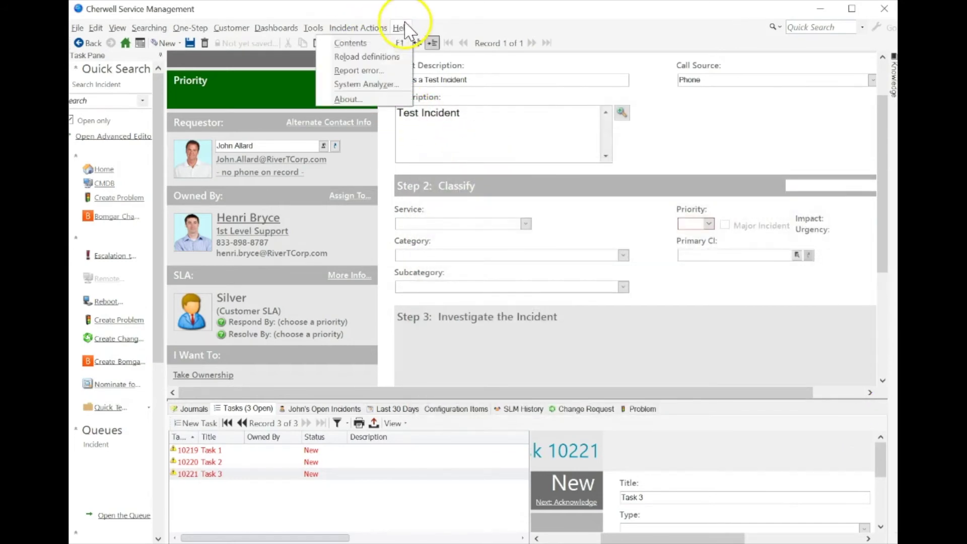
click(382, 84)
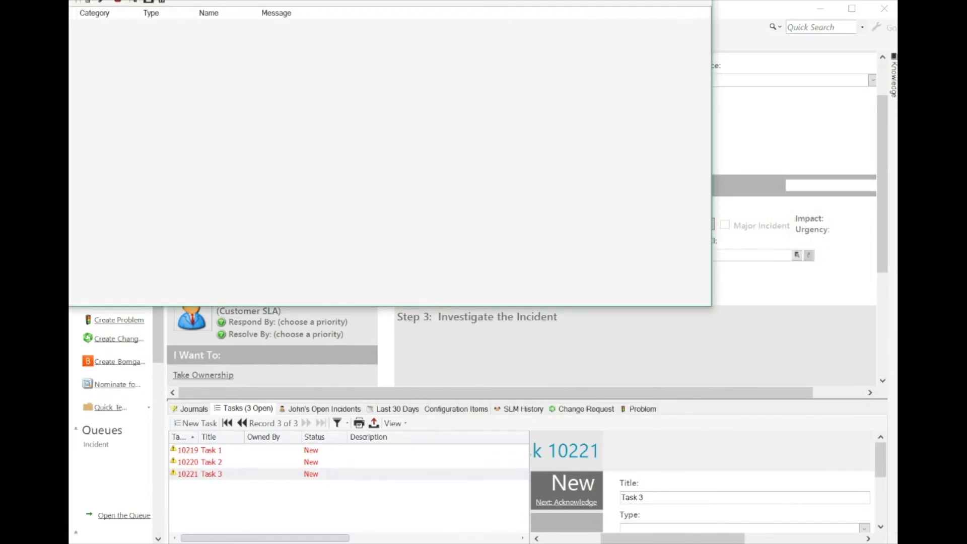
drag(367, 17, 501, 140)
Run Act On Tasks From Incident, examine its Step through children entry in the System Analyzer log, and close the analyzer.
click(190, 28)
click(187, 43)
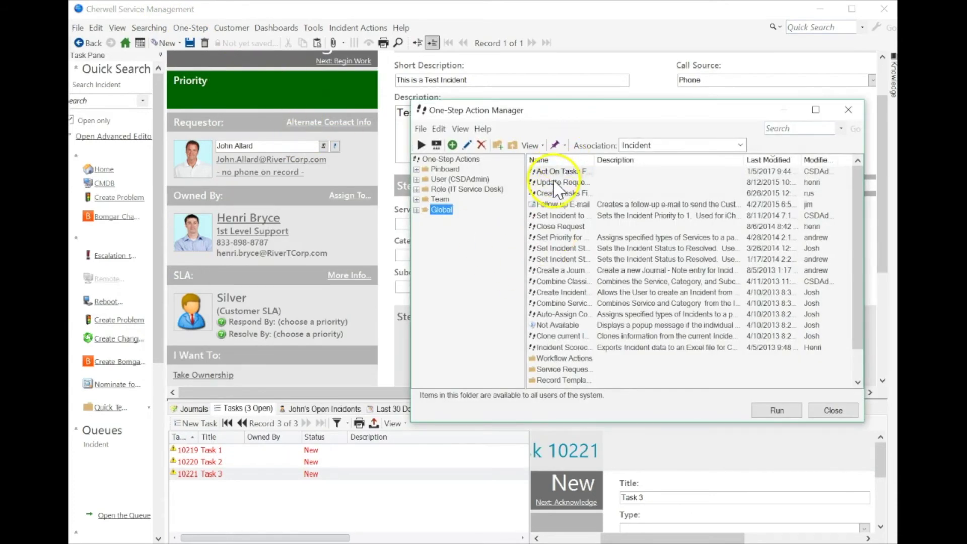
double_click(548, 173)
click(586, 280)
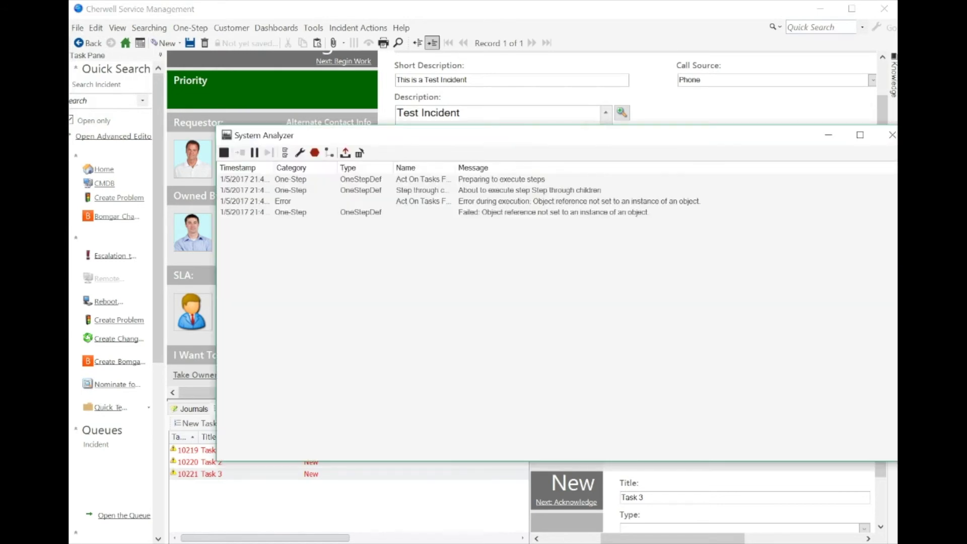
click(475, 194)
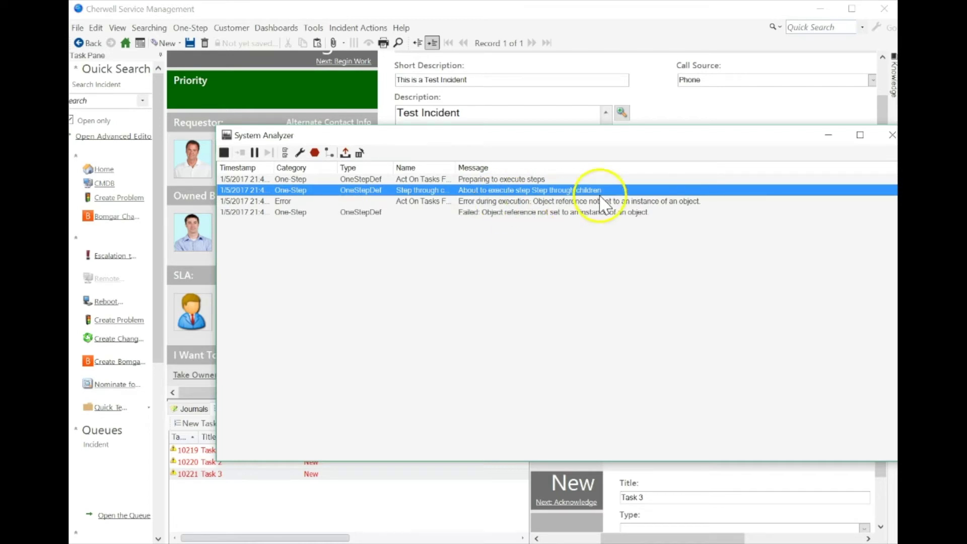
click(890, 135)
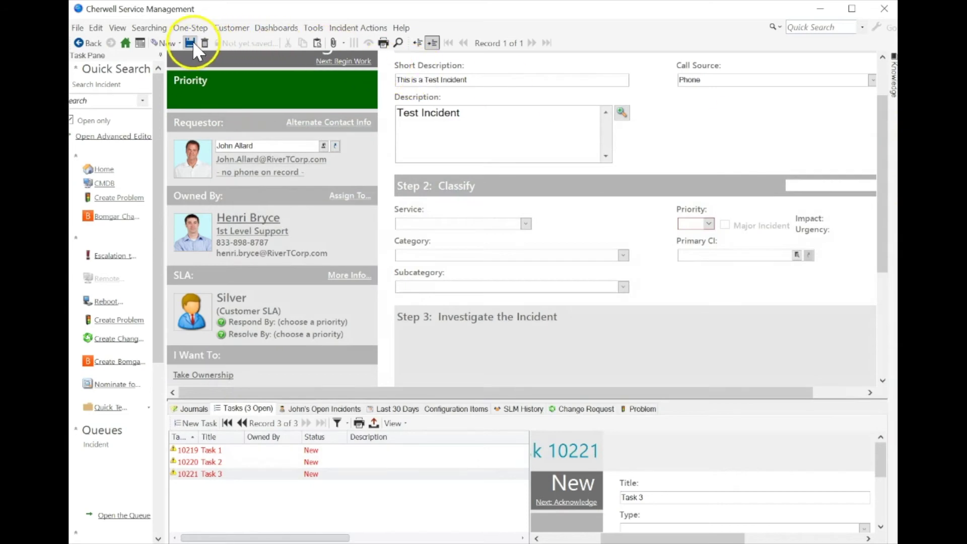
Set the test incident's Priority to 3 and save the record.
click(190, 42)
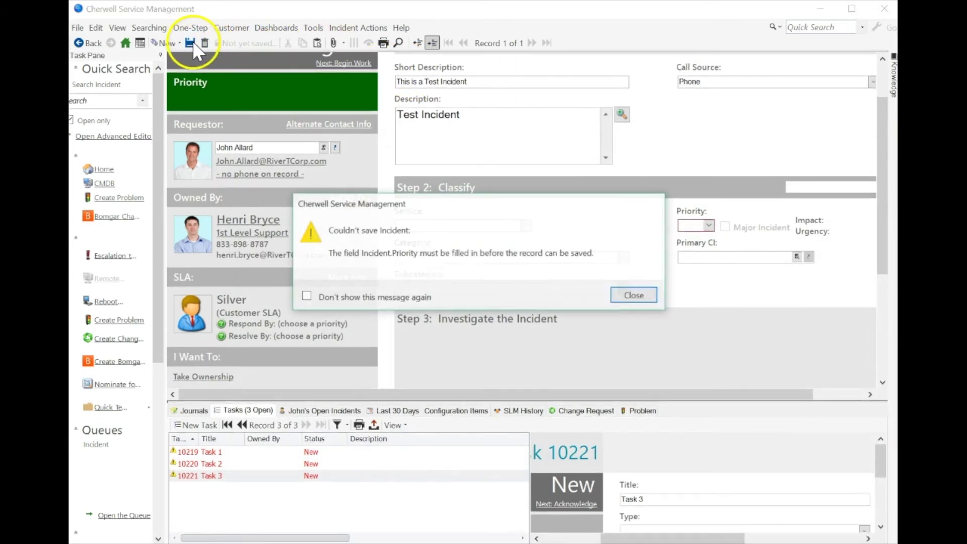
click(634, 296)
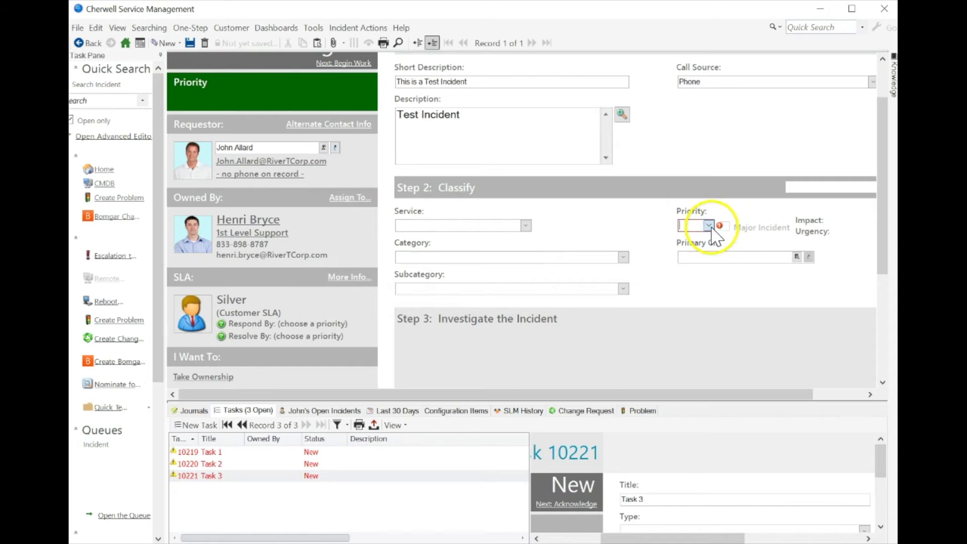
click(709, 225)
click(750, 269)
click(188, 44)
Open Act On Tasks From Incident for editing and enable Reload data in relationship on its Step through children action.
click(188, 28)
click(191, 43)
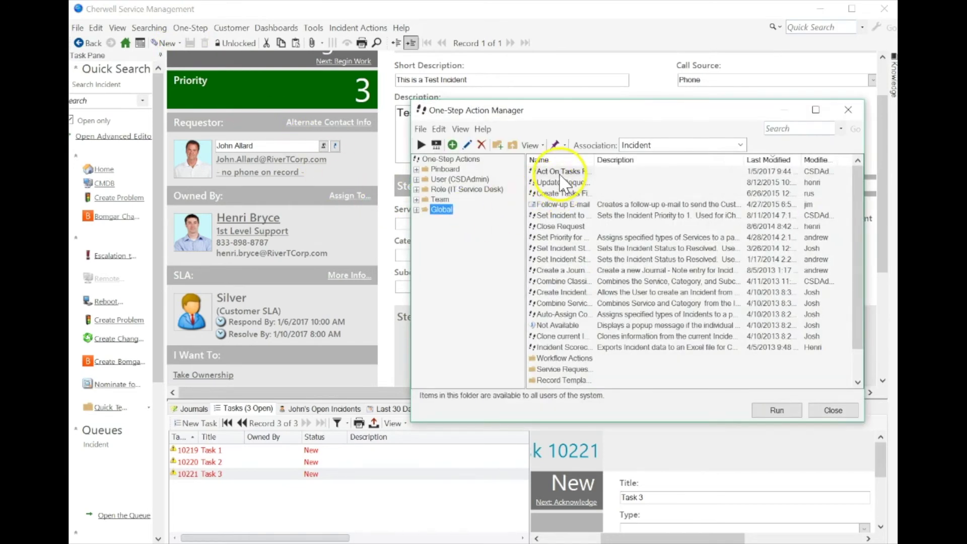
right_click(559, 172)
click(509, 229)
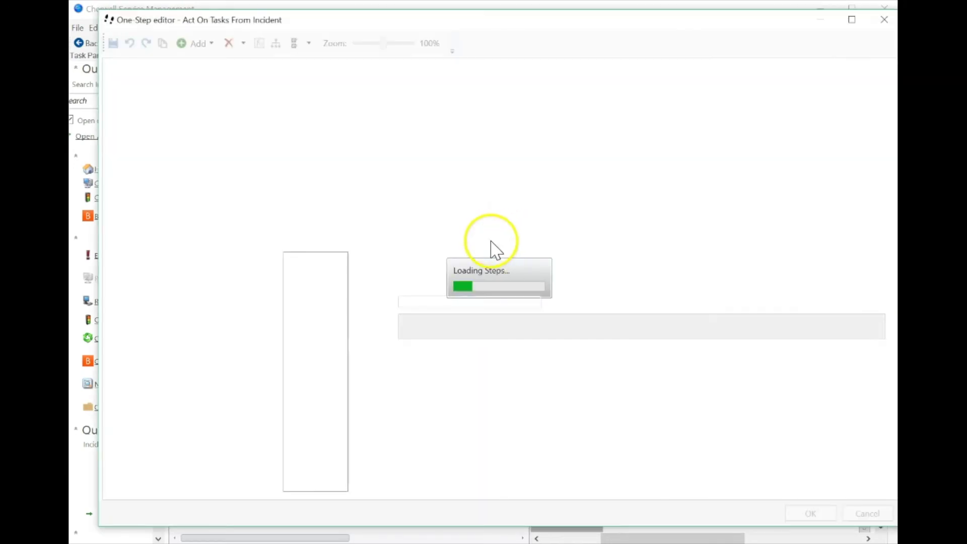
click(432, 157)
click(457, 286)
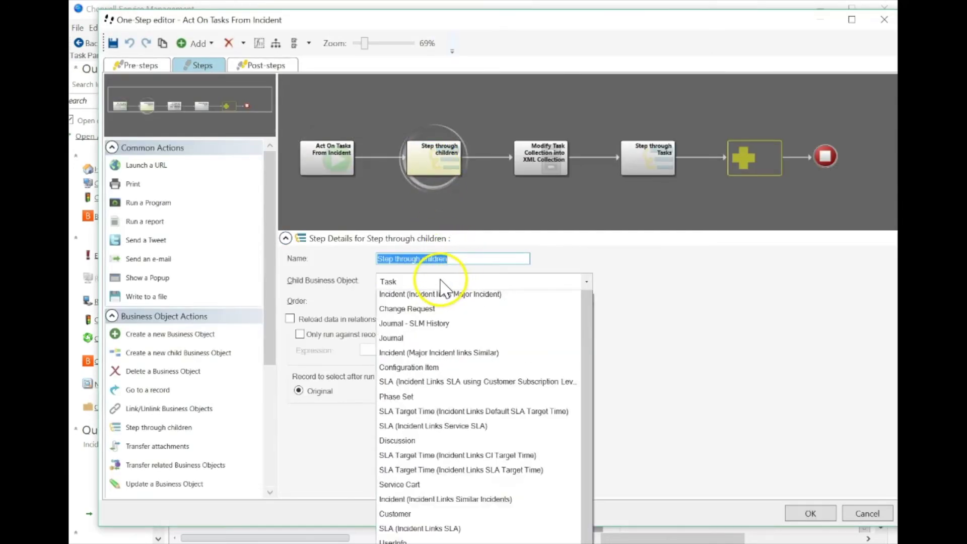
click(443, 282)
click(334, 320)
Check the Initialize or Update Task Collection sub-step, accept the One-Step changes and run Act On Tasks From Incident.
double_click(424, 162)
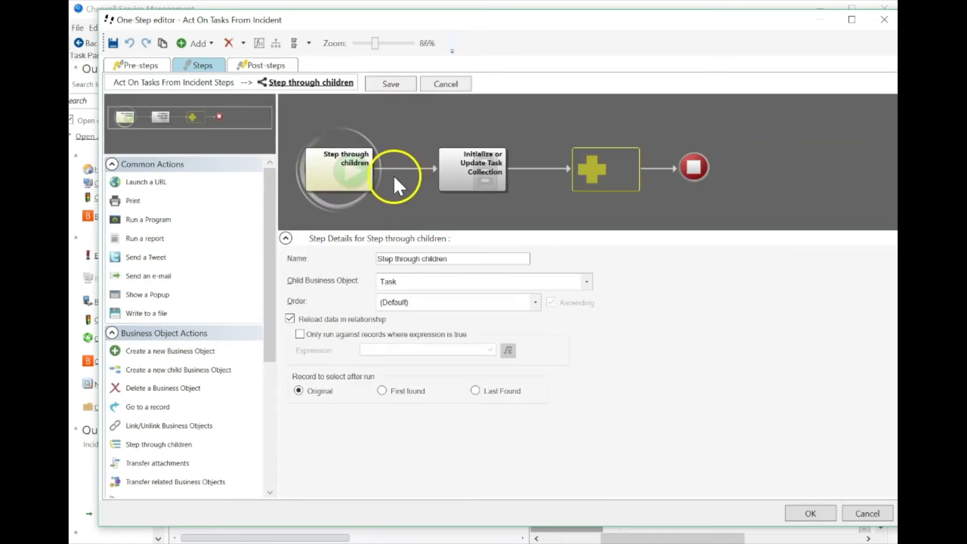
click(484, 172)
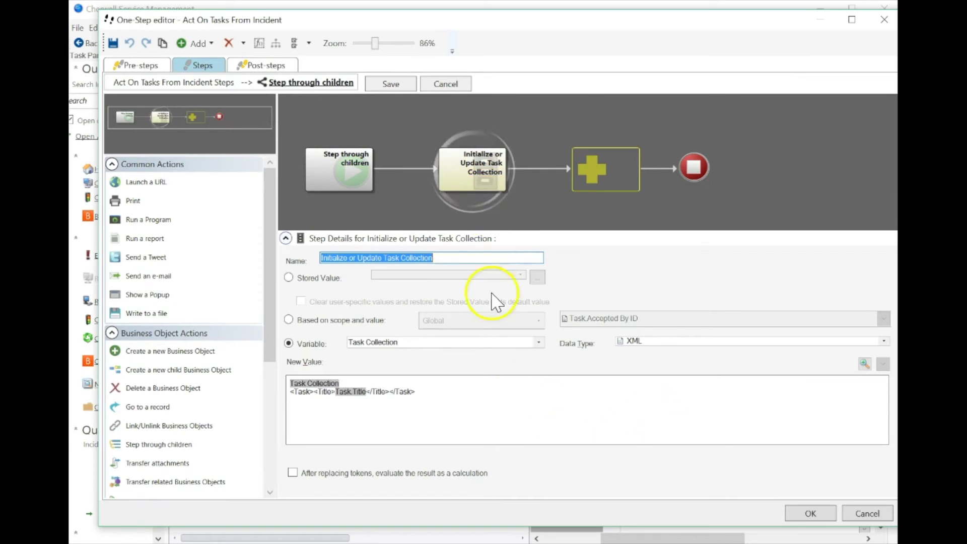
click(810, 513)
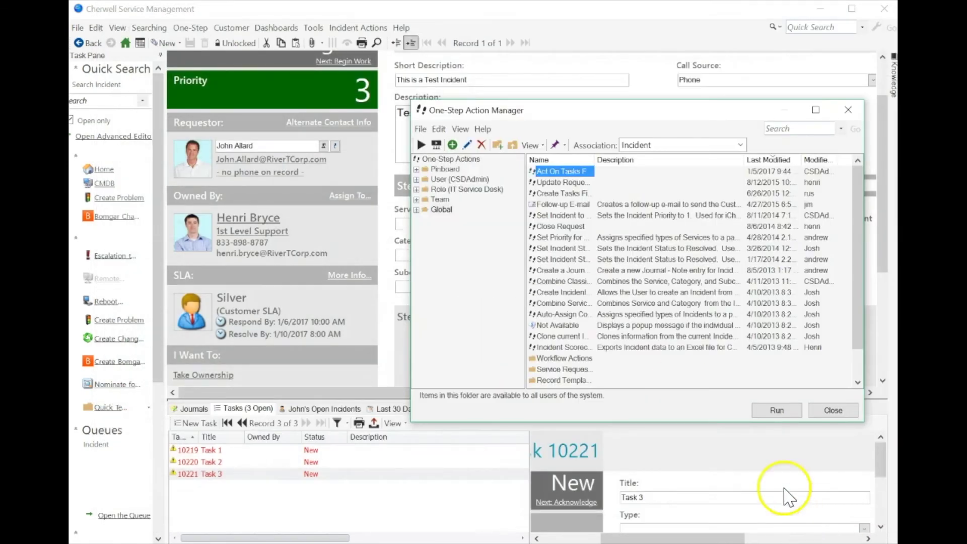
click(777, 410)
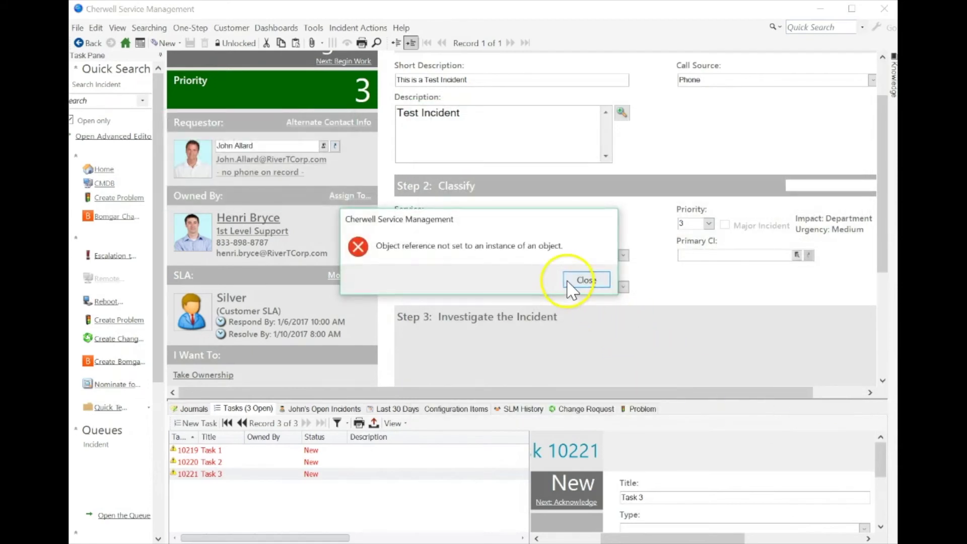
click(568, 282)
Reopen Act On Tasks From Incident for editing and review the Child Business Object choices of Step through children.
click(195, 30)
click(197, 46)
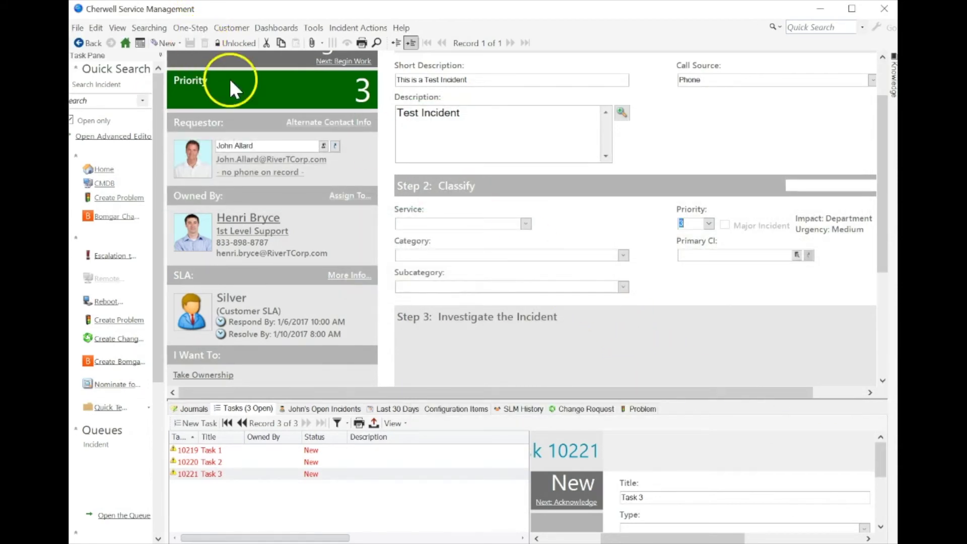
right_click(560, 175)
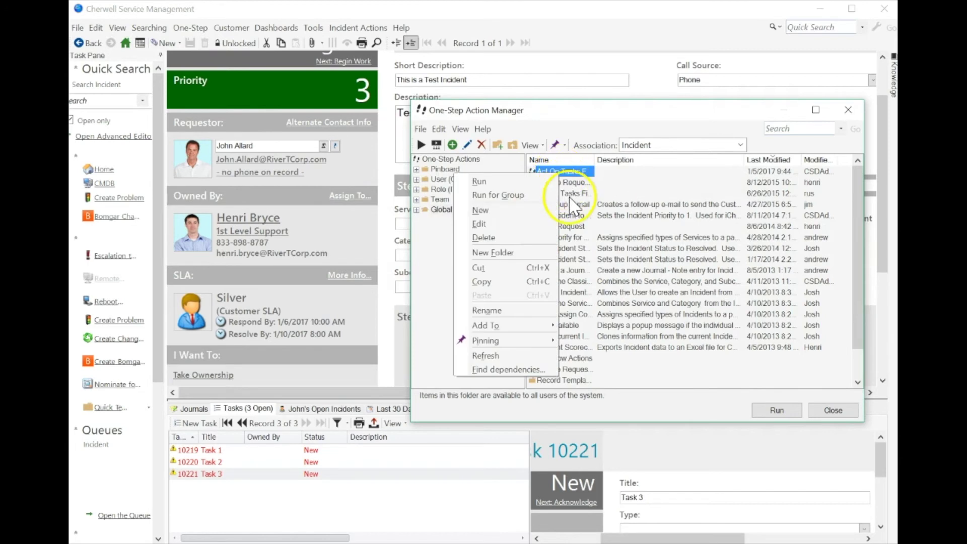
click(486, 224)
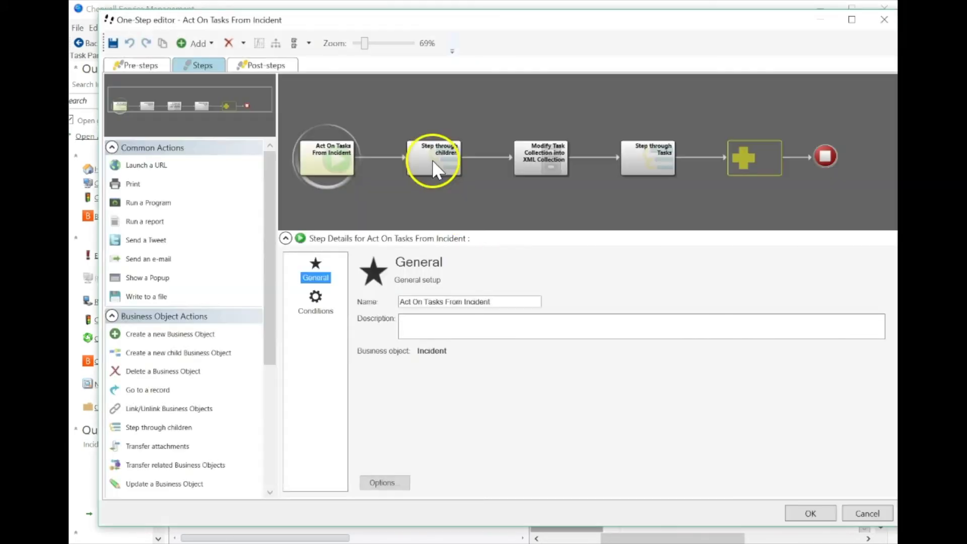
click(433, 161)
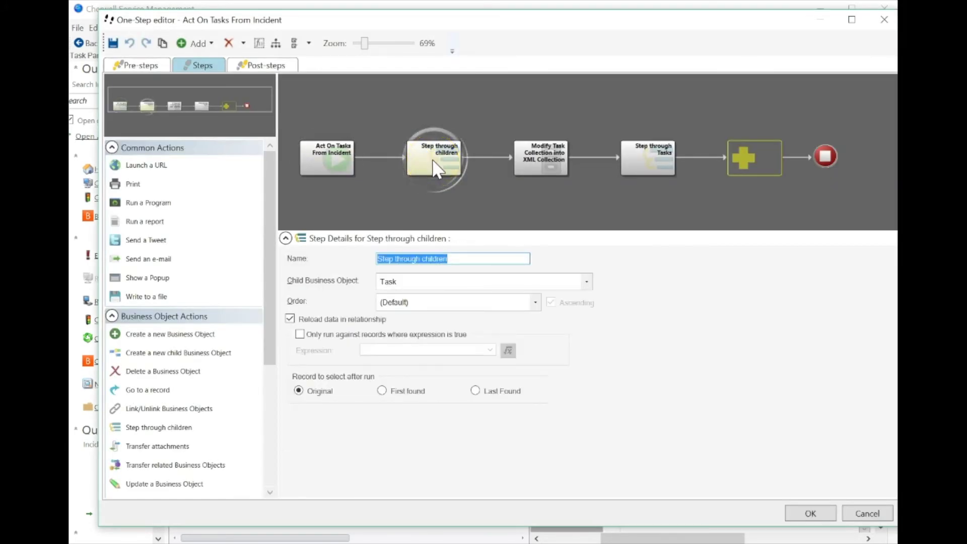
click(416, 283)
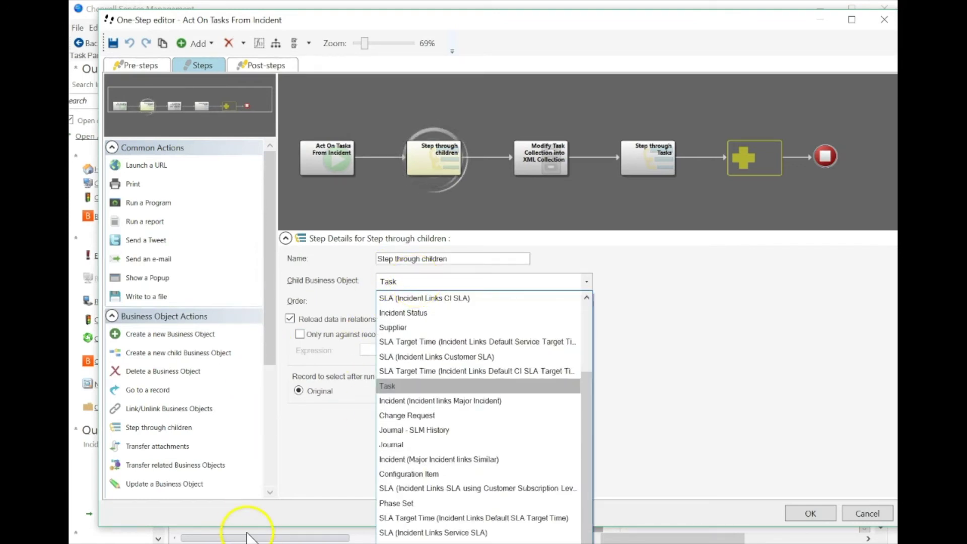
scroll(604, 523, up, 2)
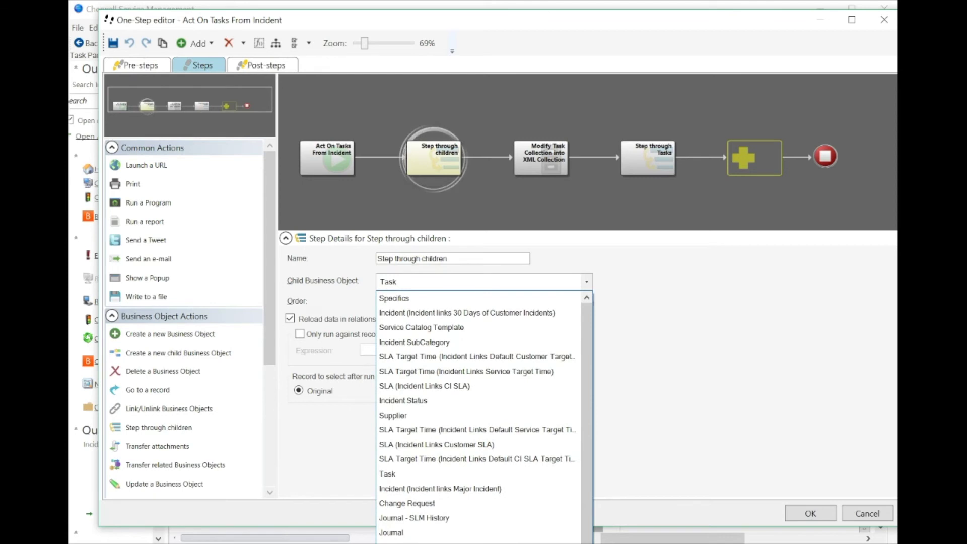
click(681, 312)
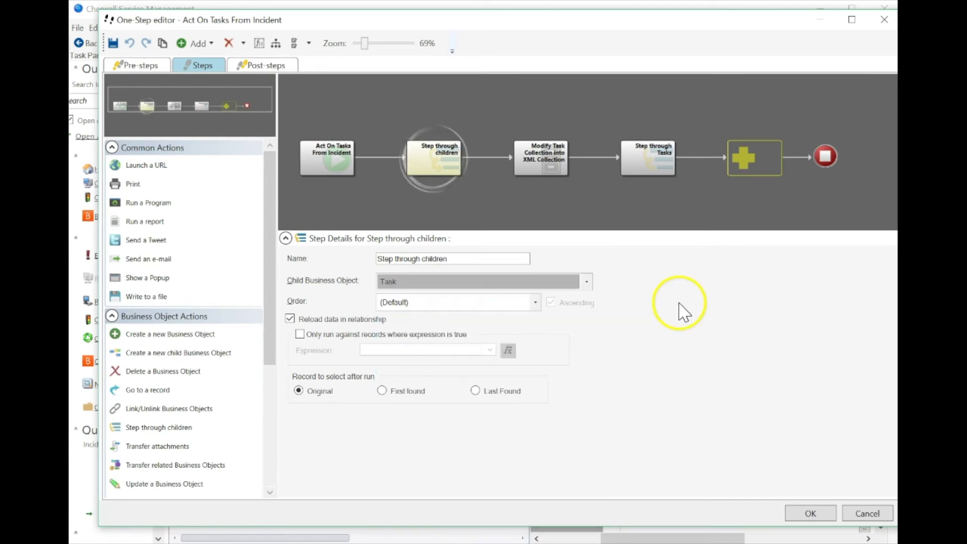
Set the Task Collection variable's data type to Text in Initialize or Update Task Collection, save the One-Step and close its manager.
click(437, 164)
double_click(426, 156)
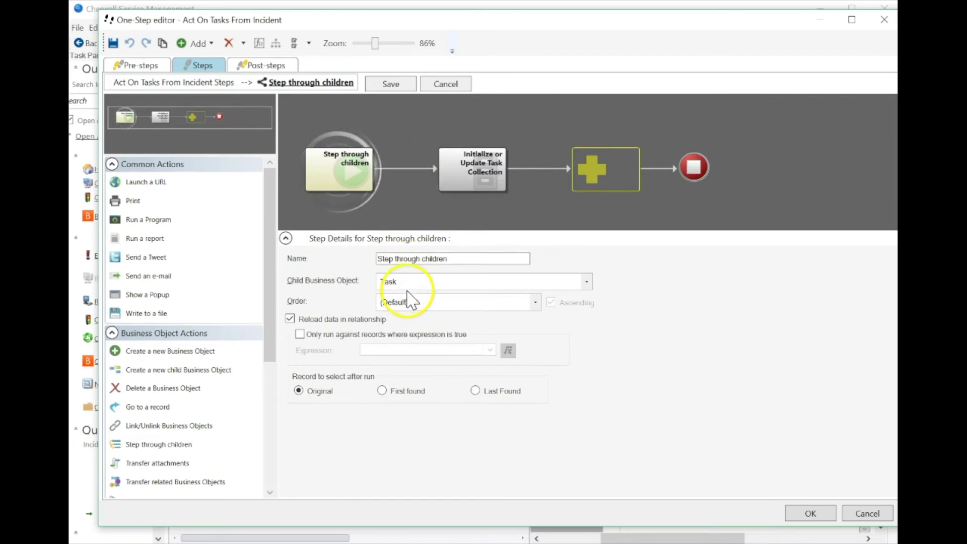
click(469, 186)
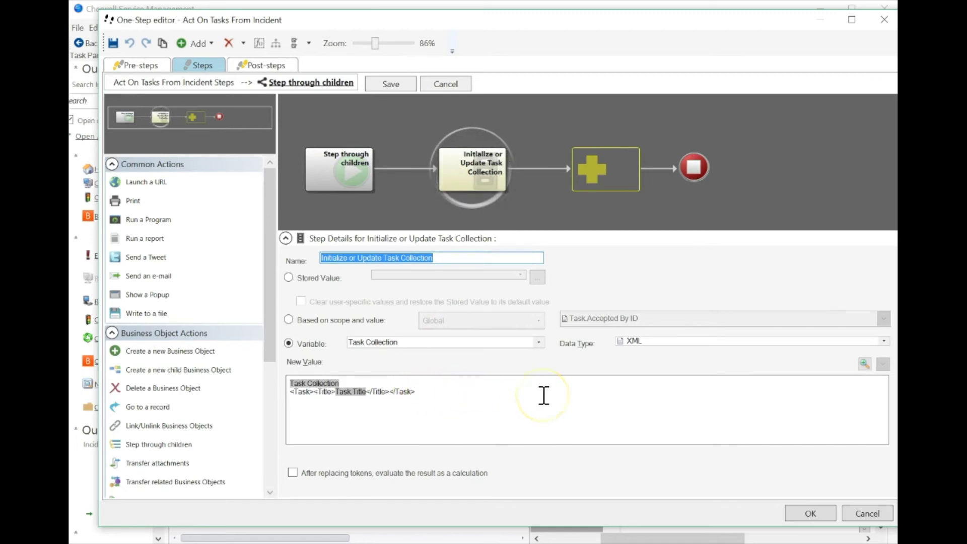
click(660, 341)
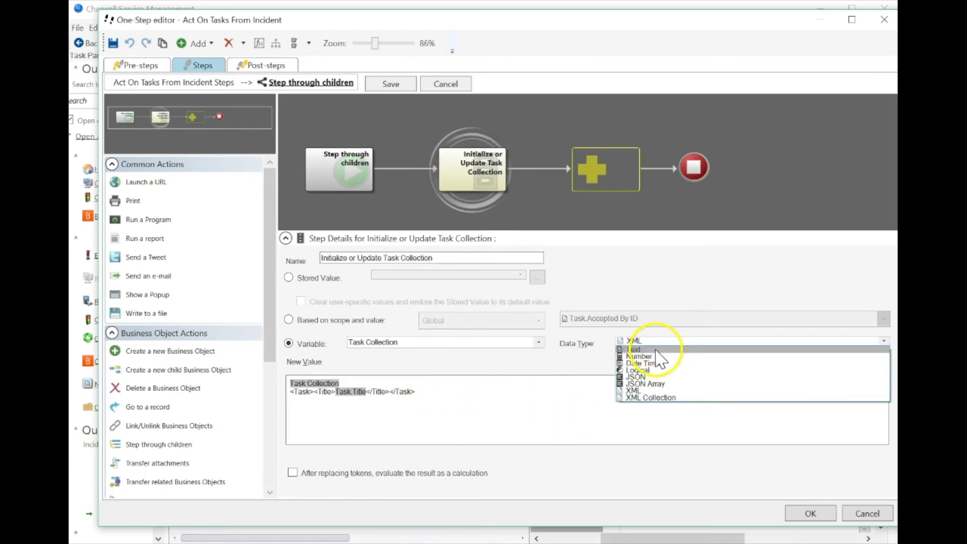
click(656, 350)
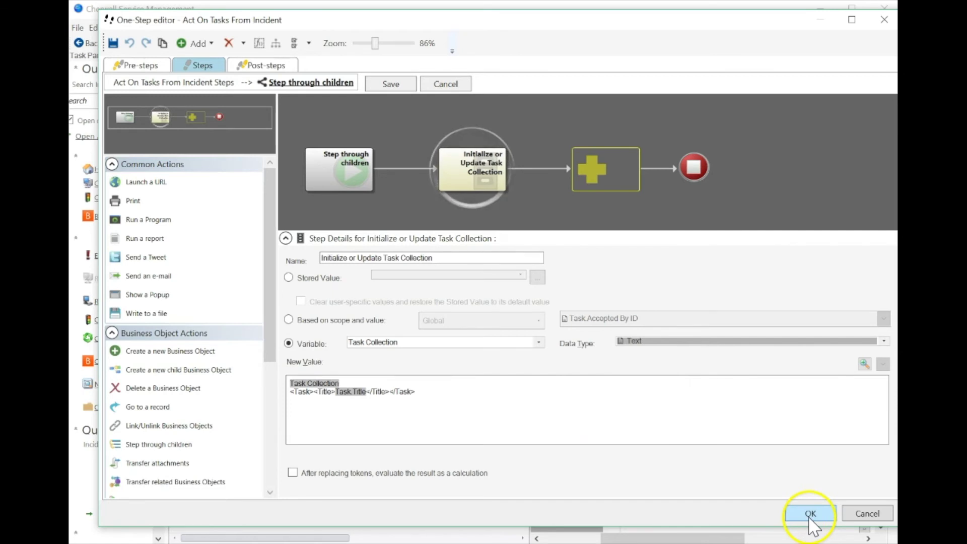
click(376, 83)
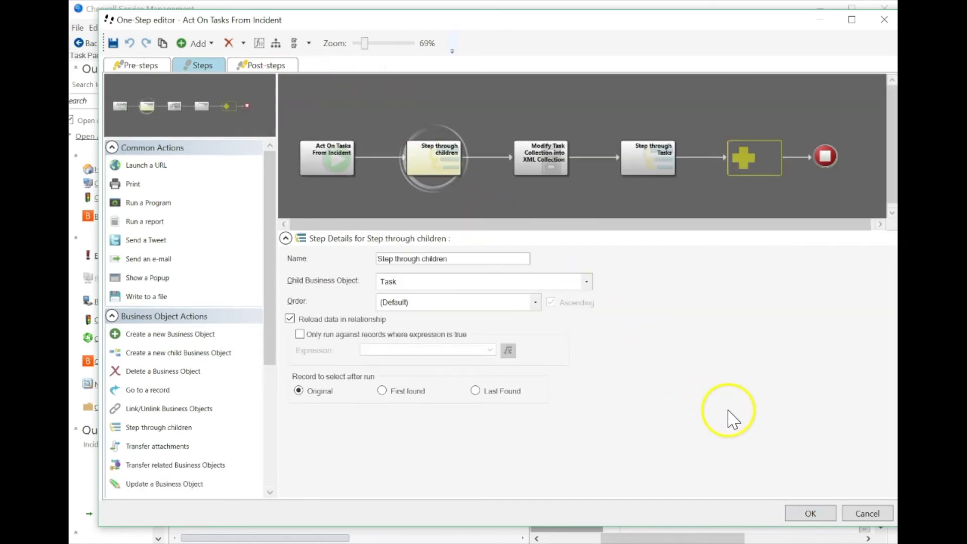
click(811, 513)
click(822, 418)
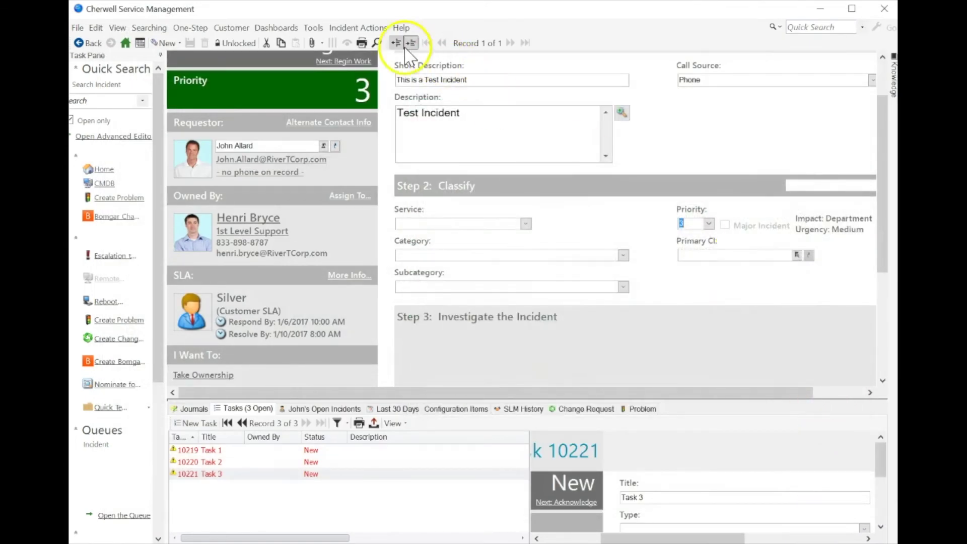
Open the System Analyzer again and move its window away from the main menu.
click(402, 28)
click(373, 99)
drag(328, 1, 535, 86)
Run Act On Tasks From Incident on the incident and dismiss each task popup.
click(189, 27)
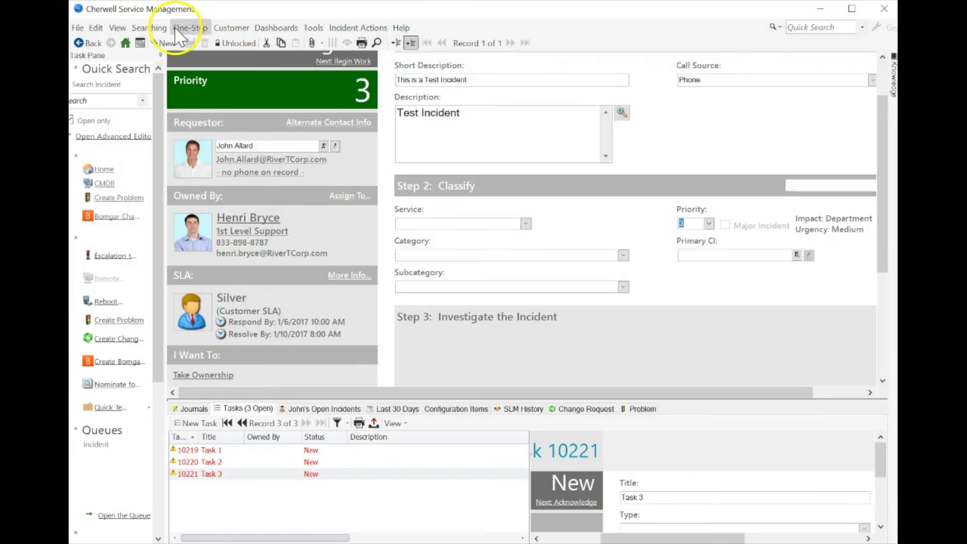
click(192, 57)
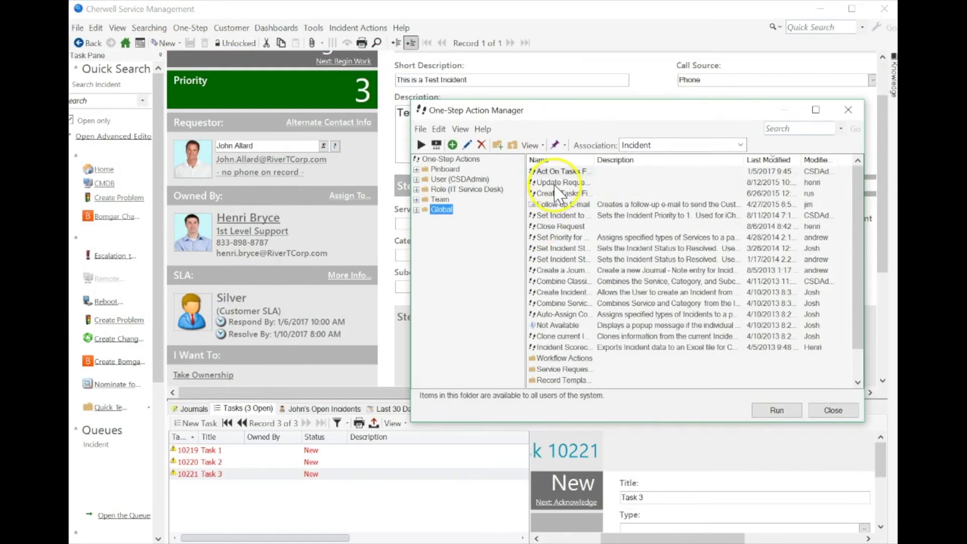
double_click(557, 172)
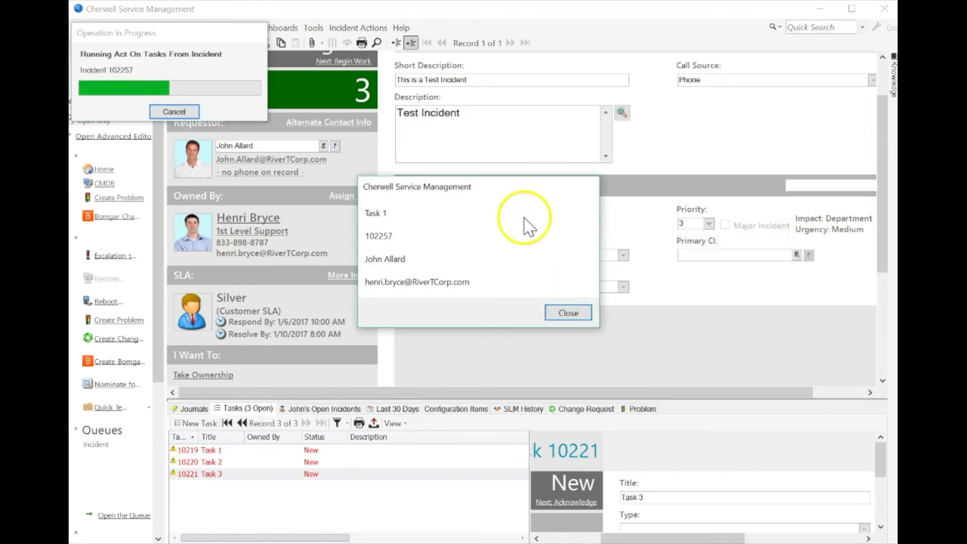
drag(487, 187, 562, 217)
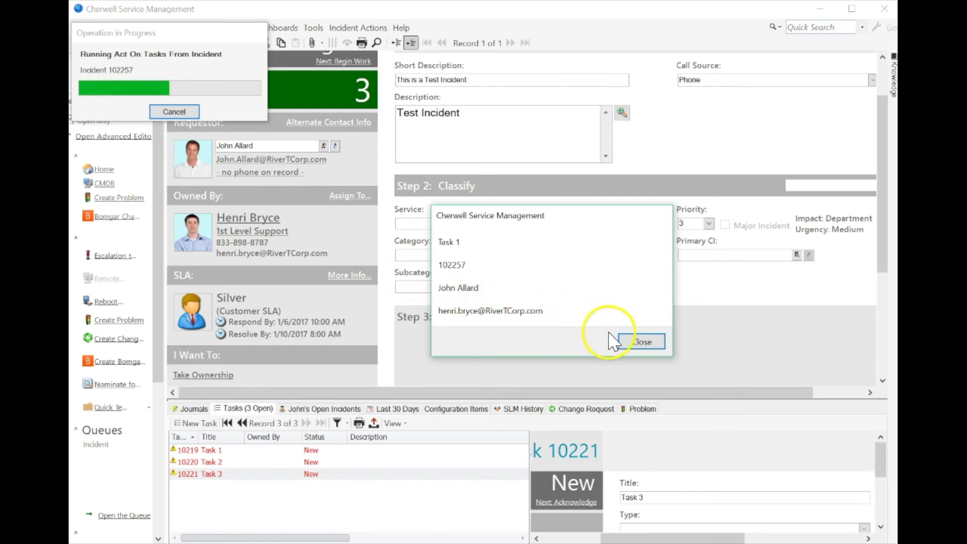
click(638, 339)
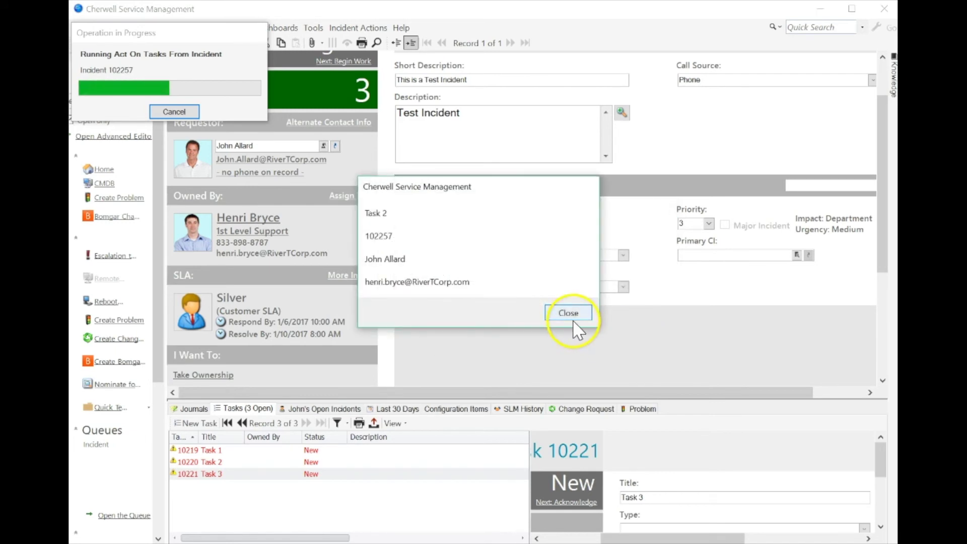
click(566, 316)
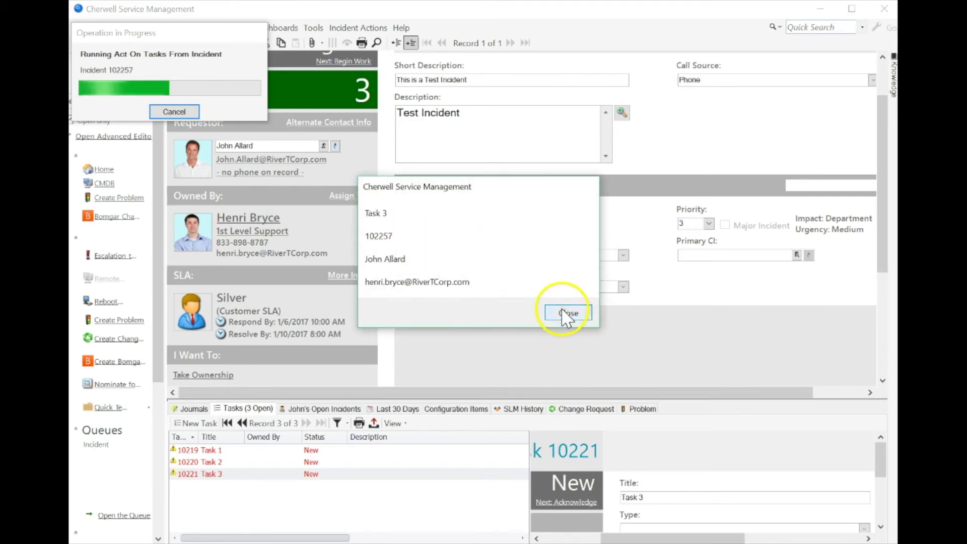
click(566, 313)
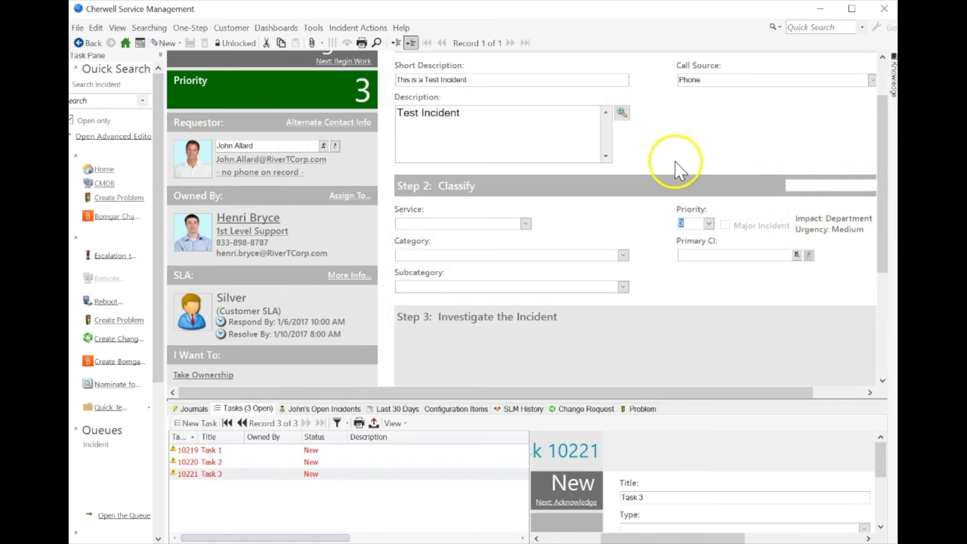
Reopen Act On Tasks From Incident for editing and show the Initialize or Update Task Collection action inside Step through children.
scroll(675, 162, up, 2)
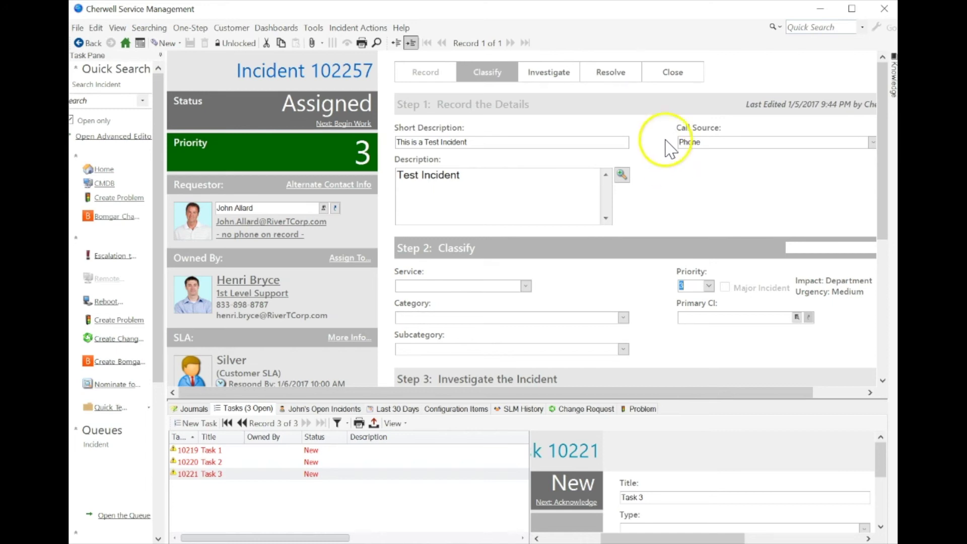
click(191, 27)
click(191, 42)
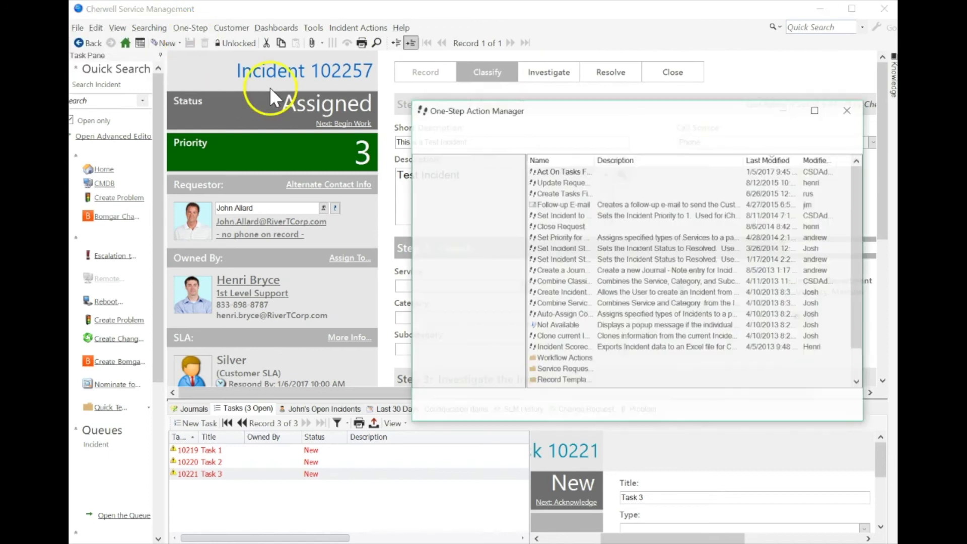
right_click(554, 172)
click(483, 225)
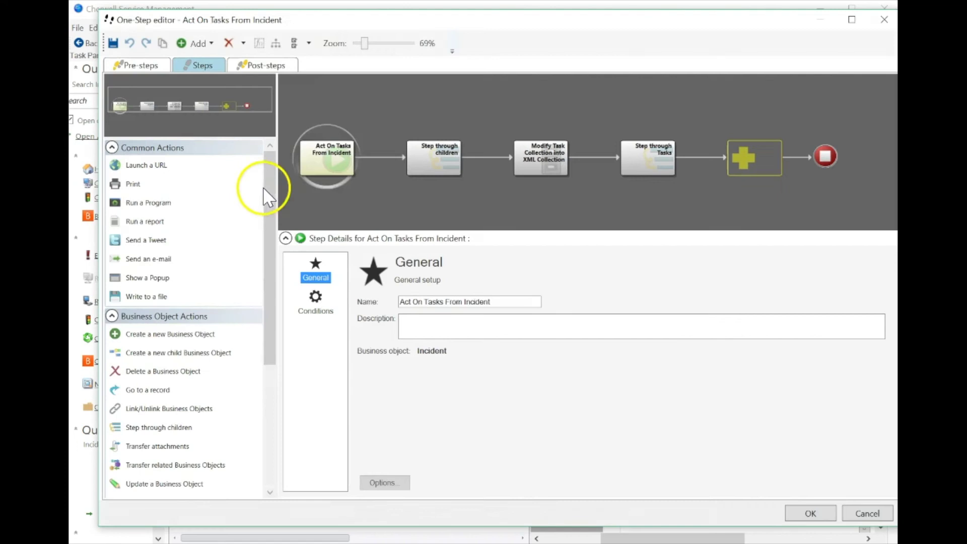
double_click(438, 166)
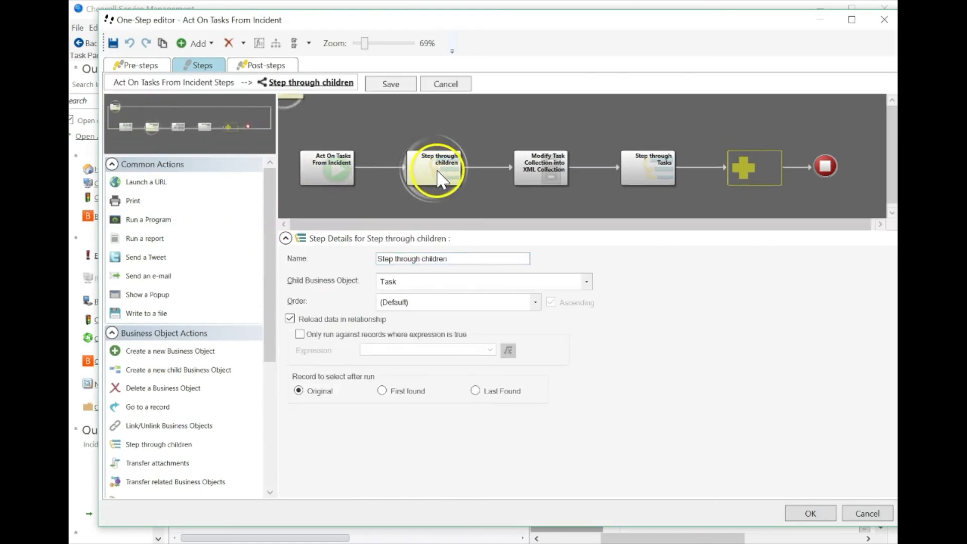
click(481, 172)
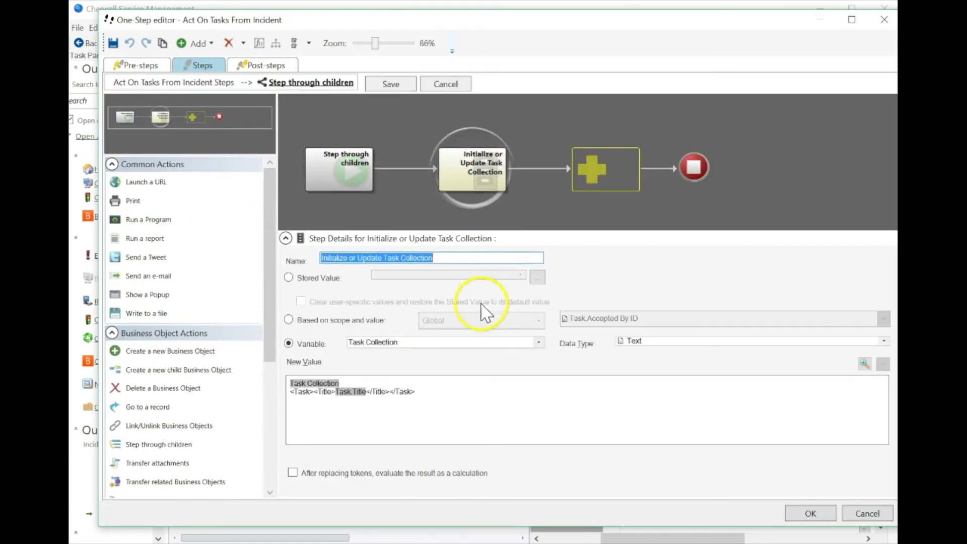
Examine the Task and Change Request field groups available as tokens for the Task Collection variable's new value.
right_click(506, 401)
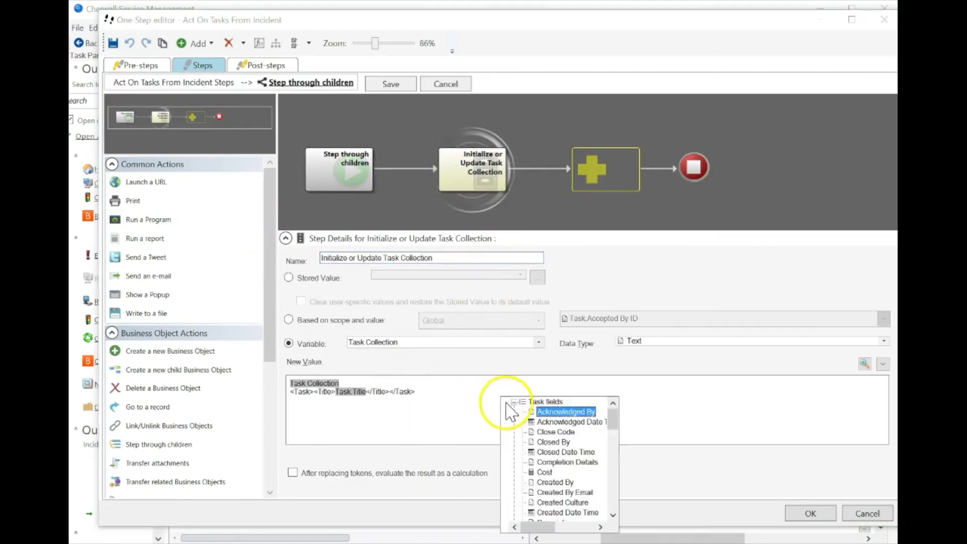
double_click(546, 401)
scroll(554, 453, down, 3)
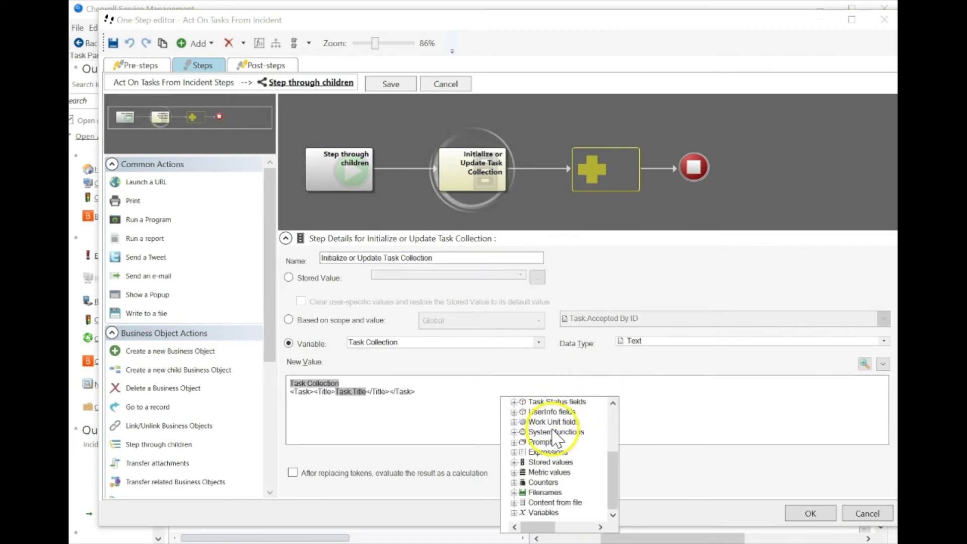
scroll(550, 496, up, 3)
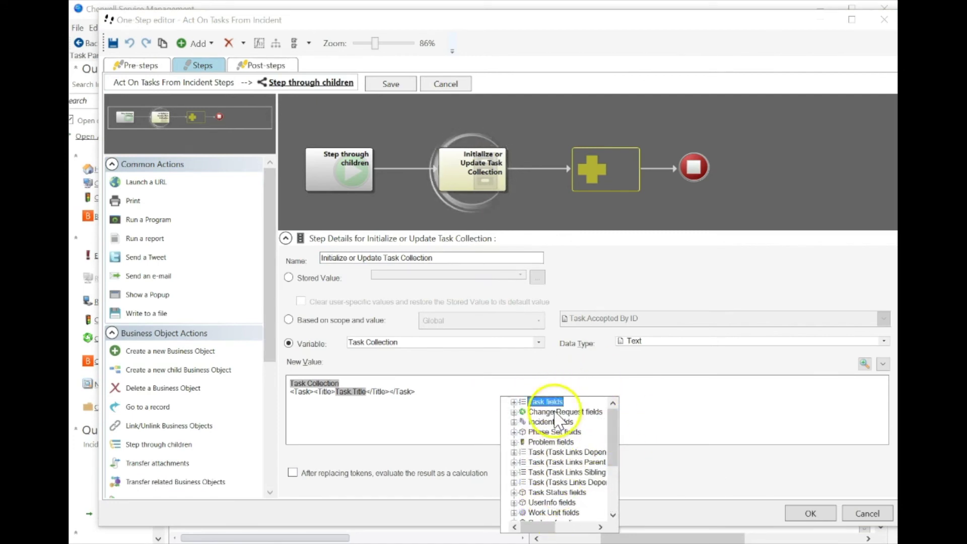
double_click(522, 402)
double_click(522, 402)
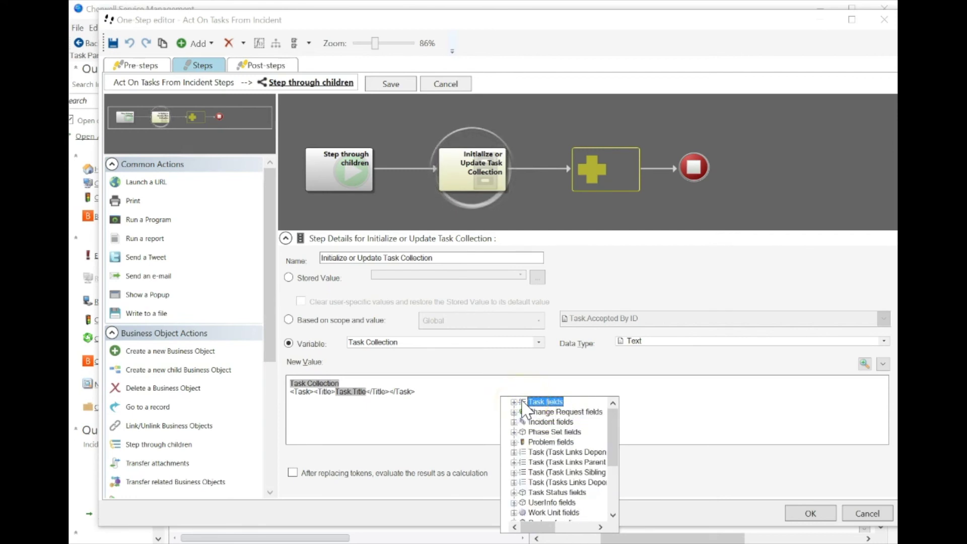
double_click(563, 413)
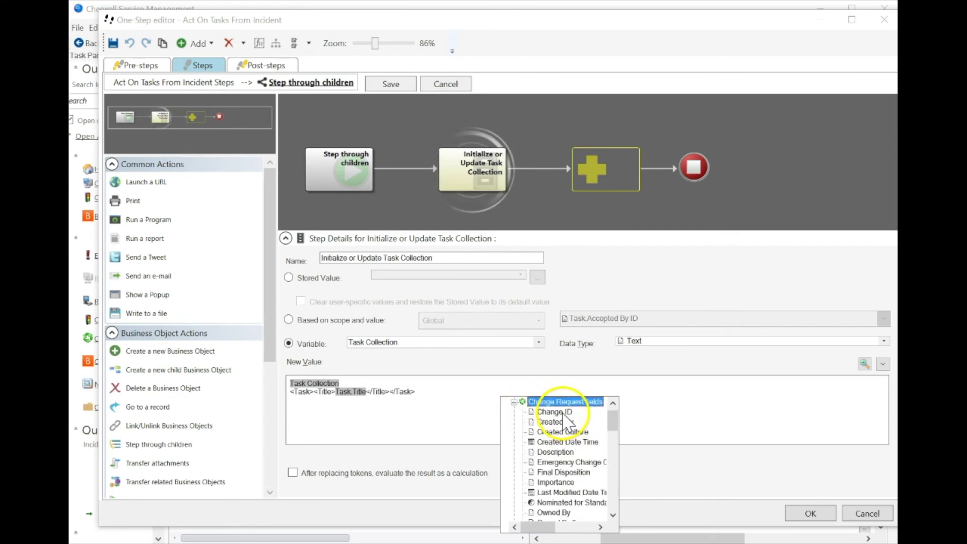
double_click(540, 403)
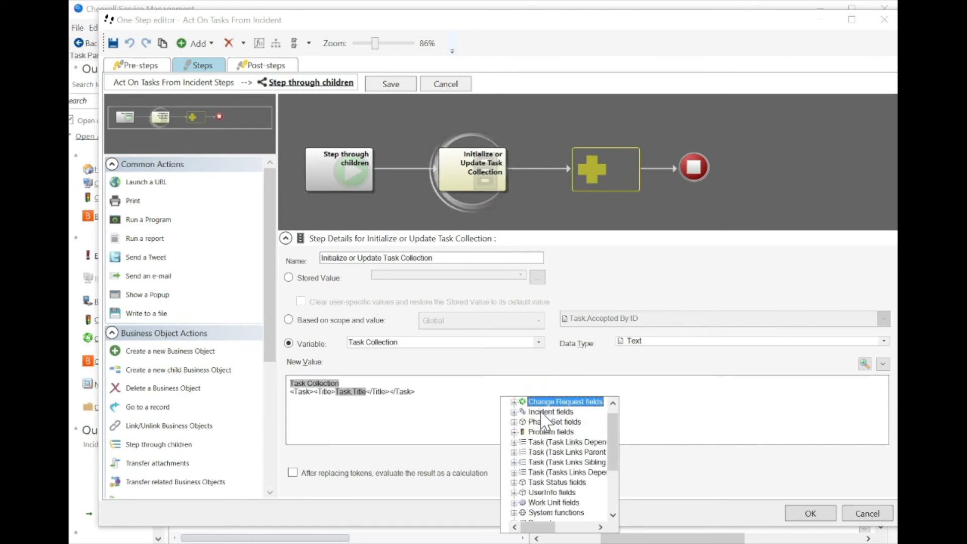
Examine the Incident and Problem field groups in the token list and close the list without inserting a field.
double_click(542, 412)
double_click(539, 403)
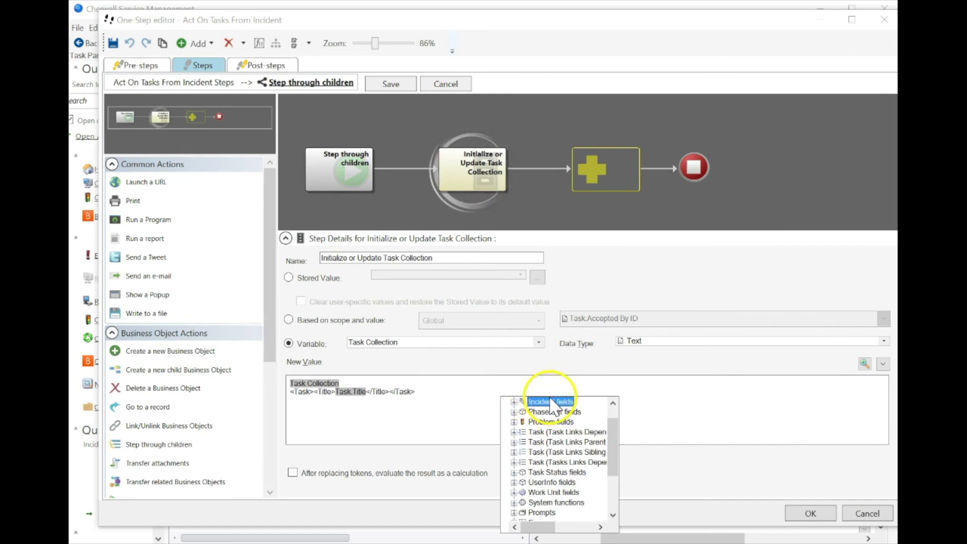
scroll(551, 408, up, 1)
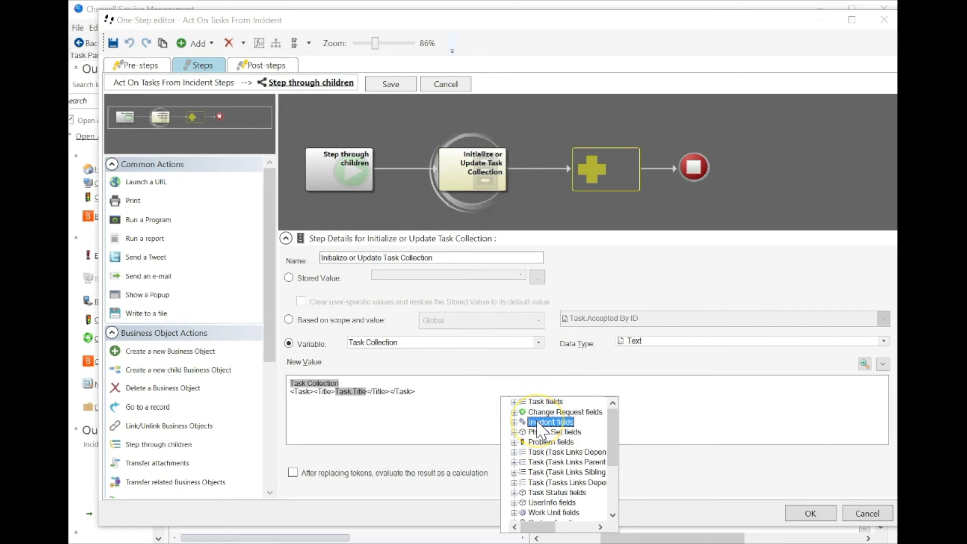
double_click(537, 422)
double_click(537, 403)
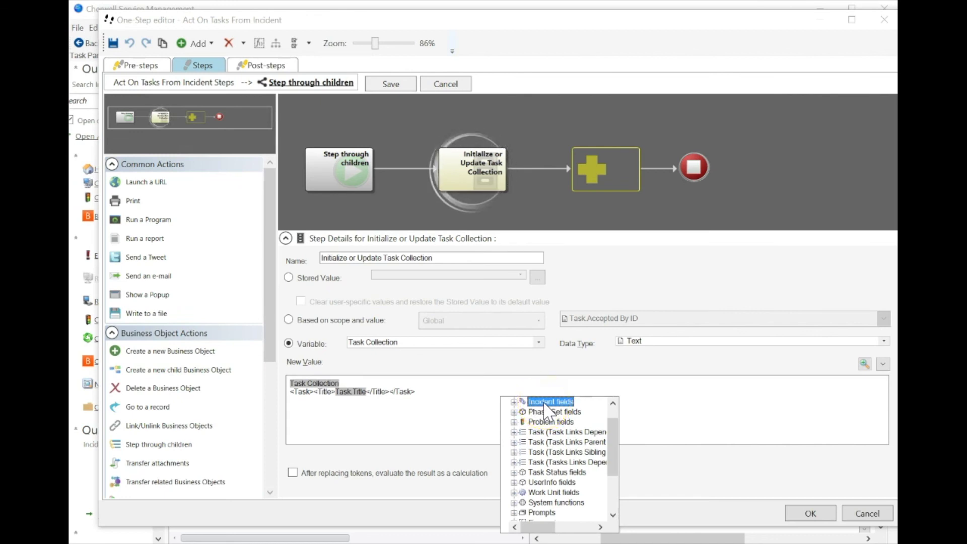
double_click(525, 422)
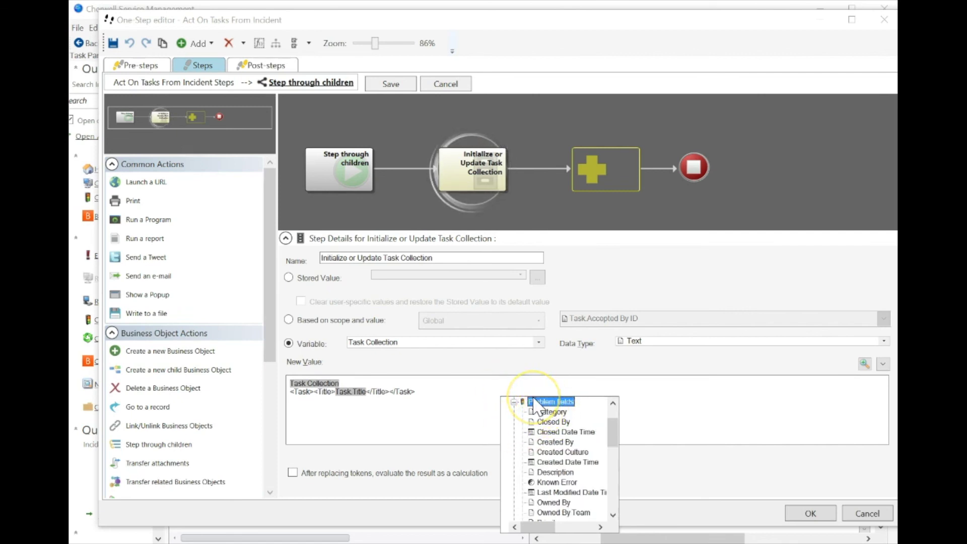
double_click(532, 402)
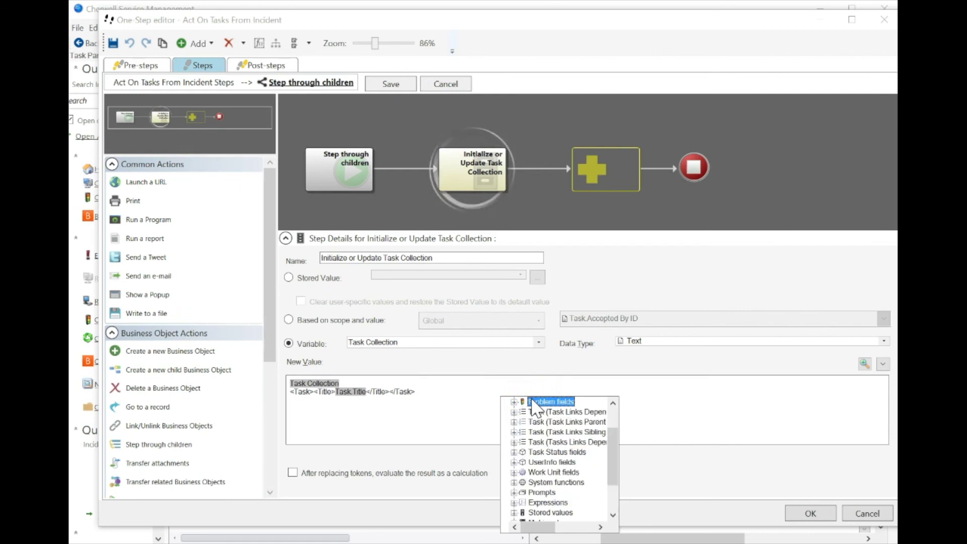
scroll(528, 429, up, 2)
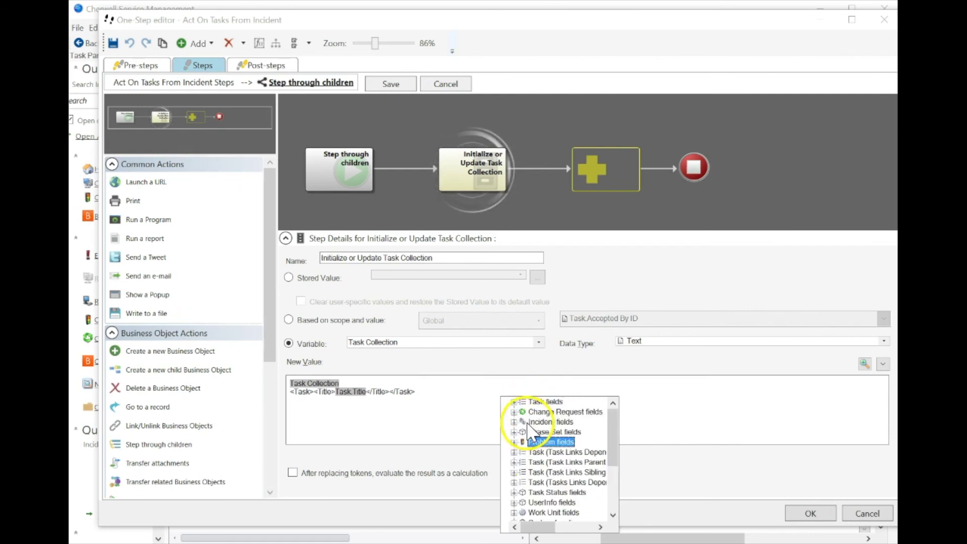
click(669, 468)
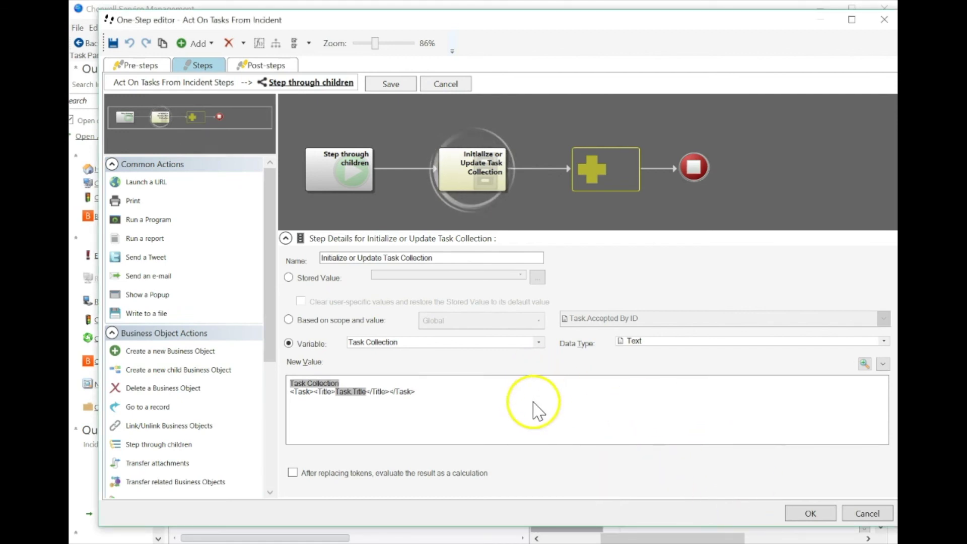
Cancel the One-Step editor and widen the Name column of the One-Step Action Manager to fit the full One-Step names.
click(864, 514)
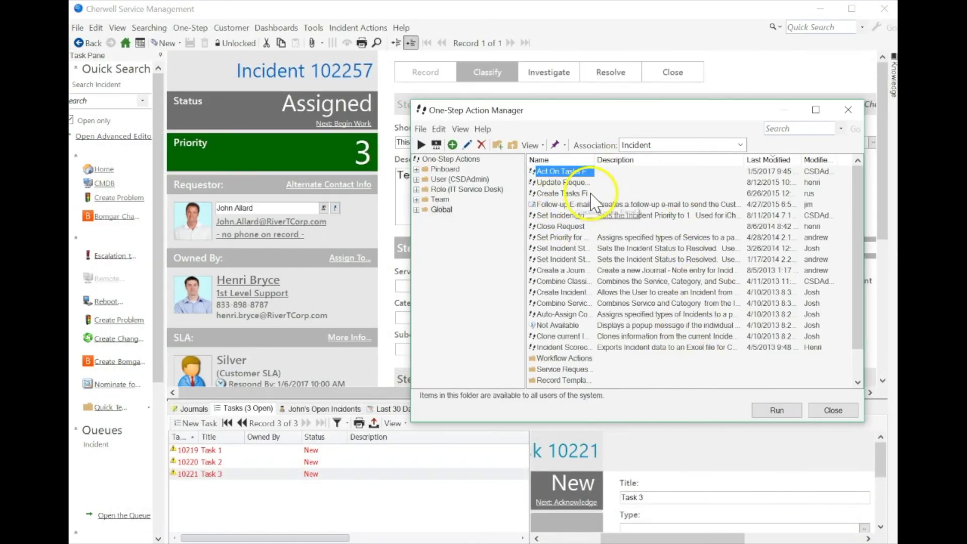
drag(594, 161, 647, 165)
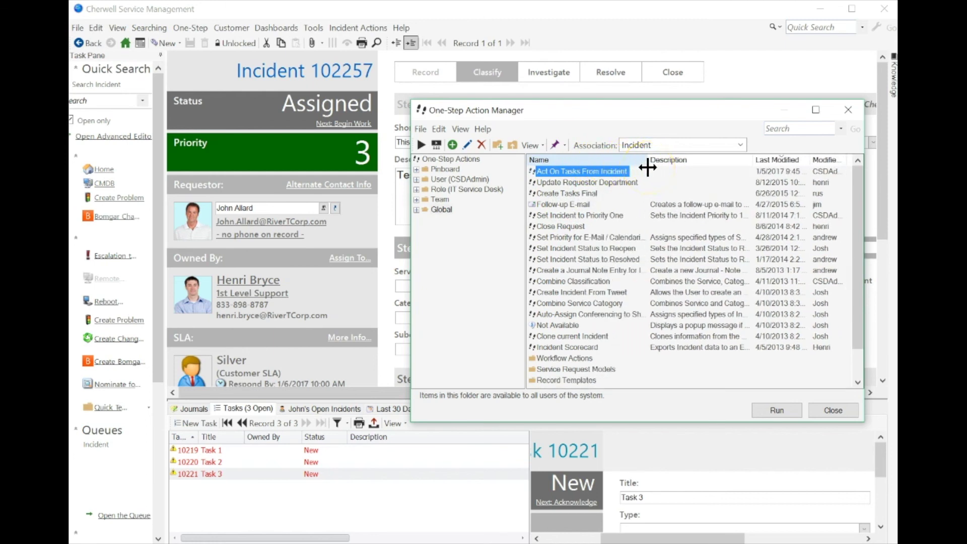
drag(648, 168, 647, 167)
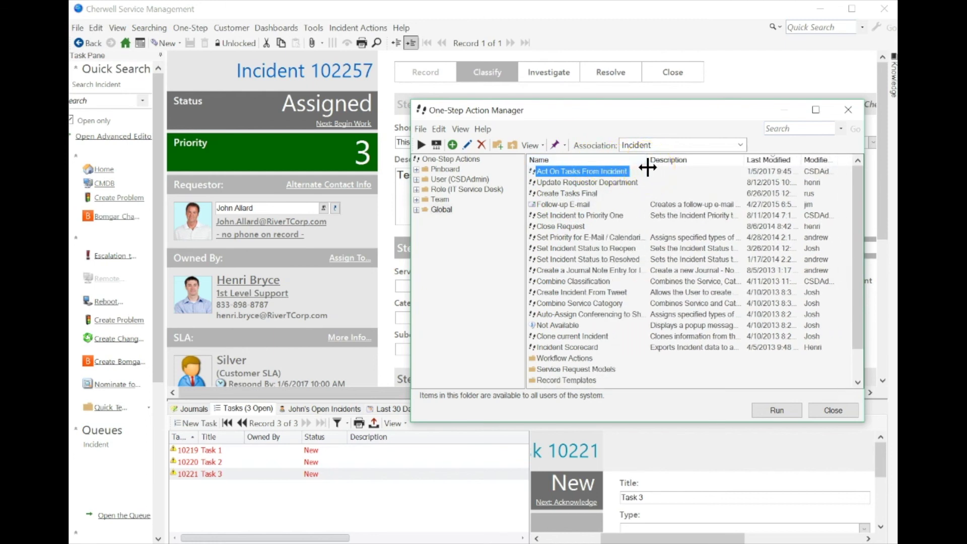